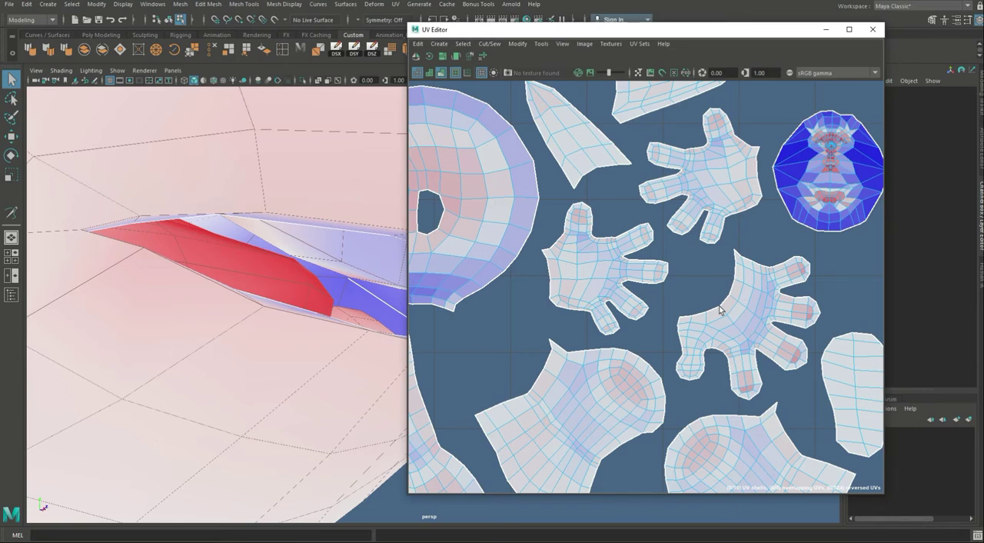
Step: Look over the character's complete UV layout, including the hand and arm shells, in the UV Editor
scroll(720, 309, down, 8)
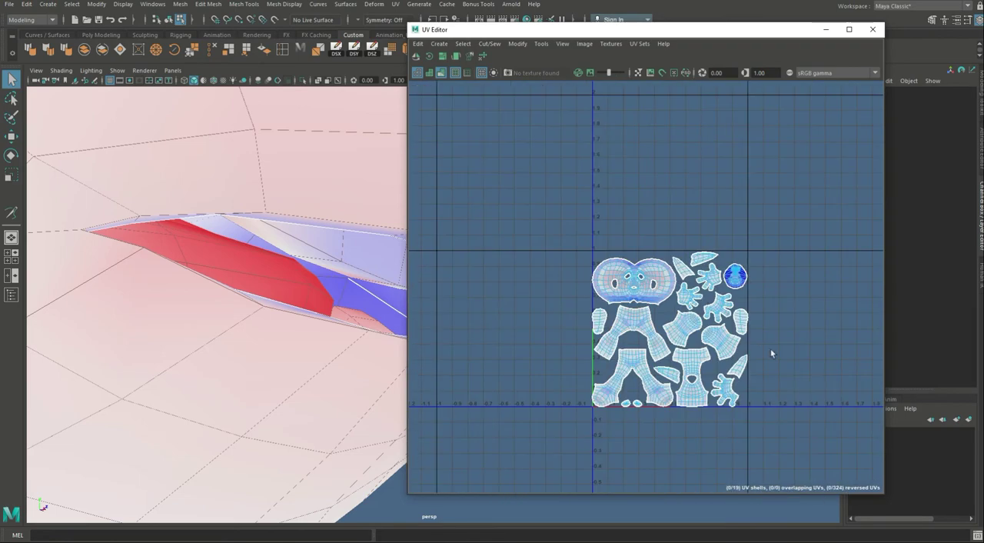
alt+middle_drag(771, 351, 744, 297)
alt+right_drag(745, 297, 962, 338)
key(a)
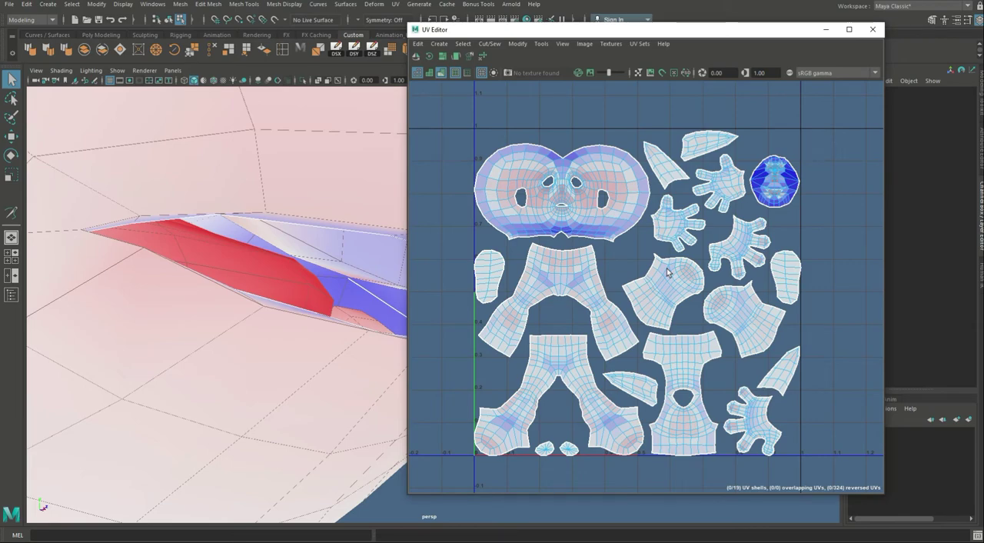
alt+middle_drag(682, 284, 674, 325)
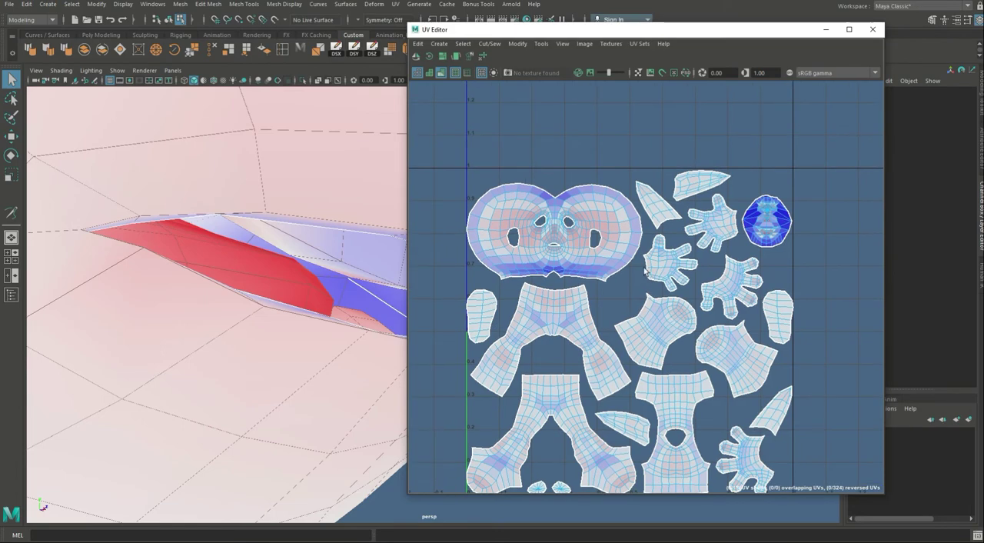
alt+middle_drag(644, 266, 618, 203)
alt+right_drag(708, 228, 737, 238)
alt+middle_drag(717, 229, 747, 230)
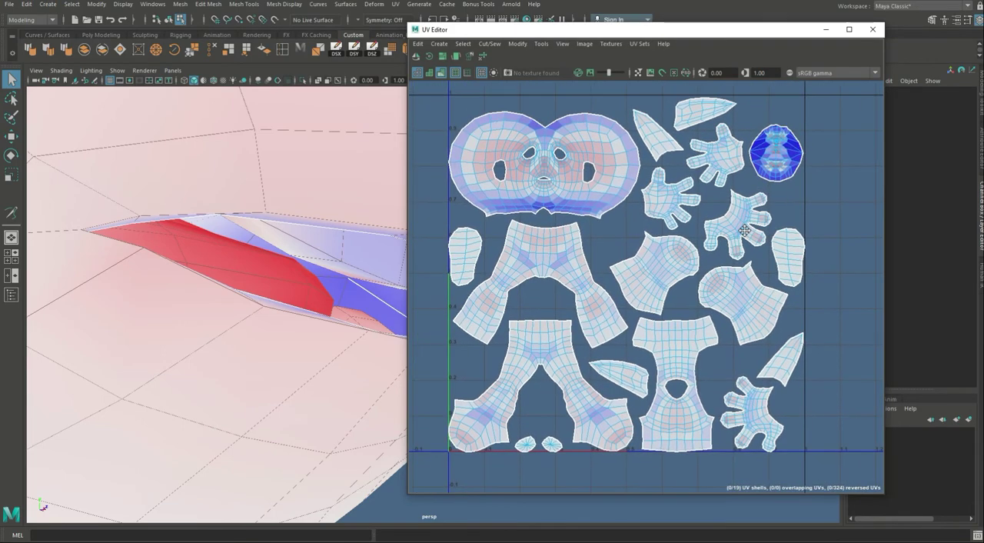
Step: Try to sew one wrist edge shared by a hand shell and its arm shell with Sew, and undo it
click(489, 44)
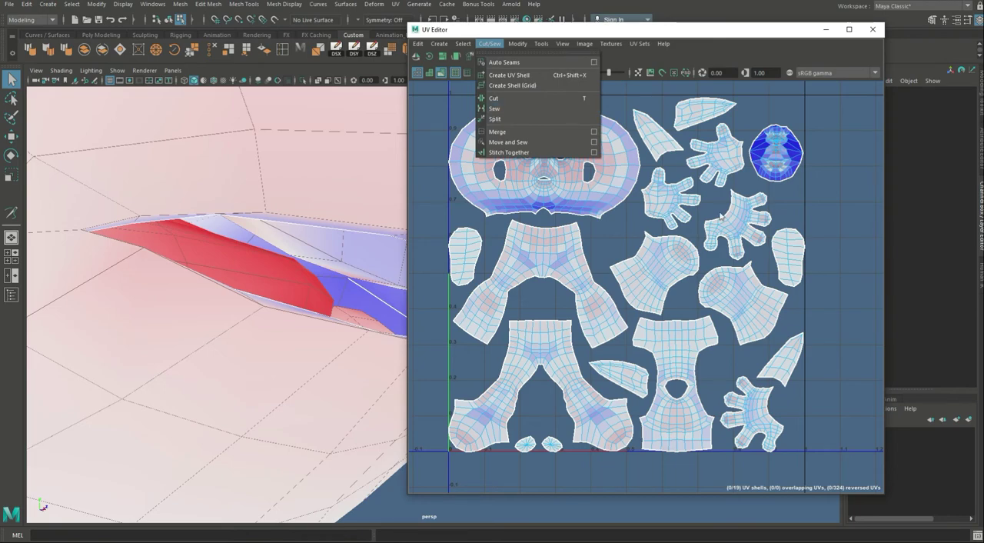
click(705, 242)
alt+middle_drag(704, 242, 695, 269)
alt+right_drag(693, 261, 747, 233)
right_click(750, 254)
click(745, 242)
alt+right_drag(776, 302, 705, 273)
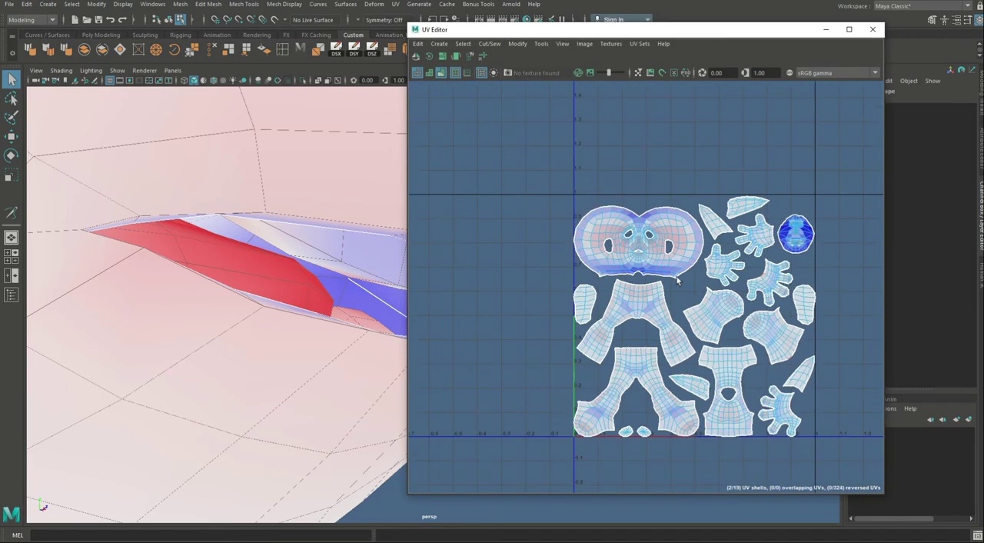
alt+middle_drag(705, 273, 633, 230)
alt+right_drag(633, 230, 681, 246)
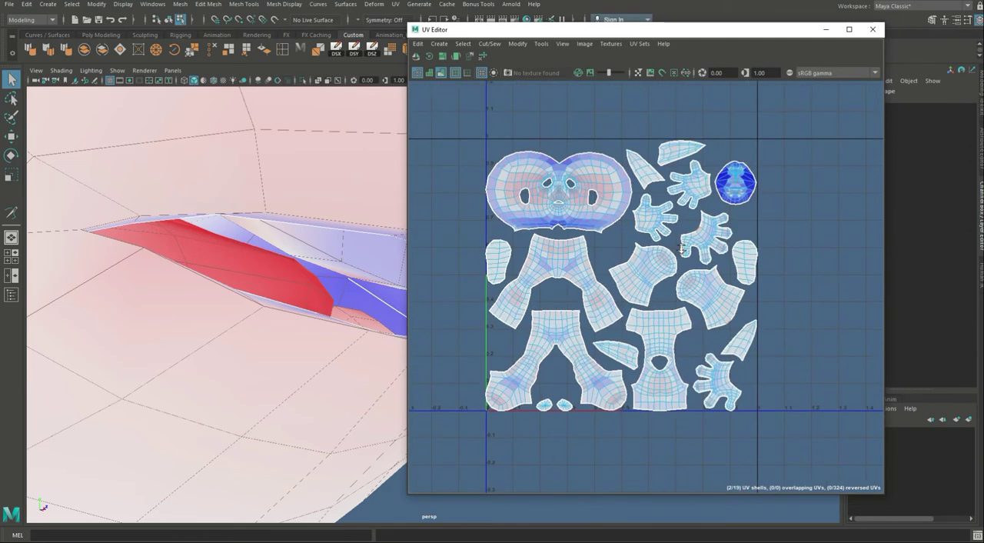
click(483, 45)
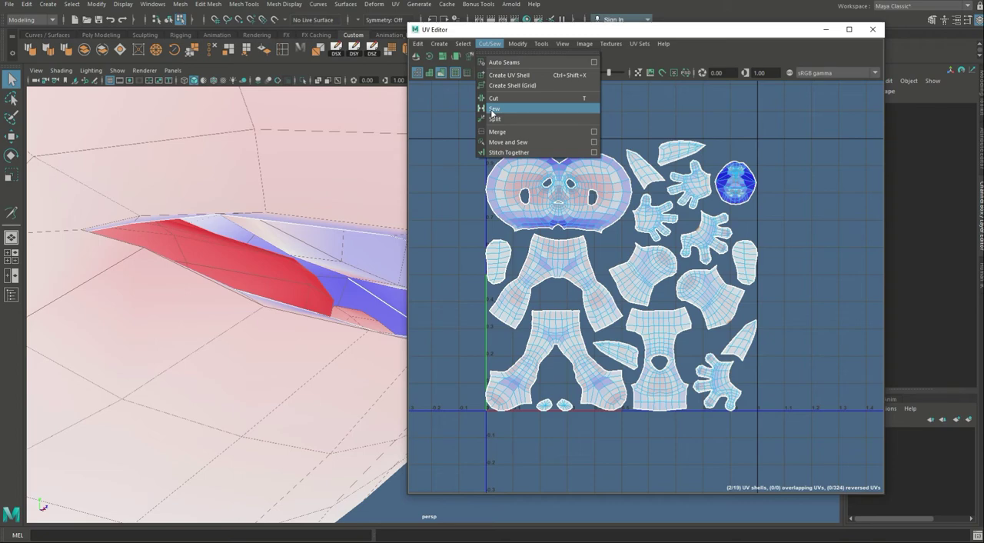
click(493, 113)
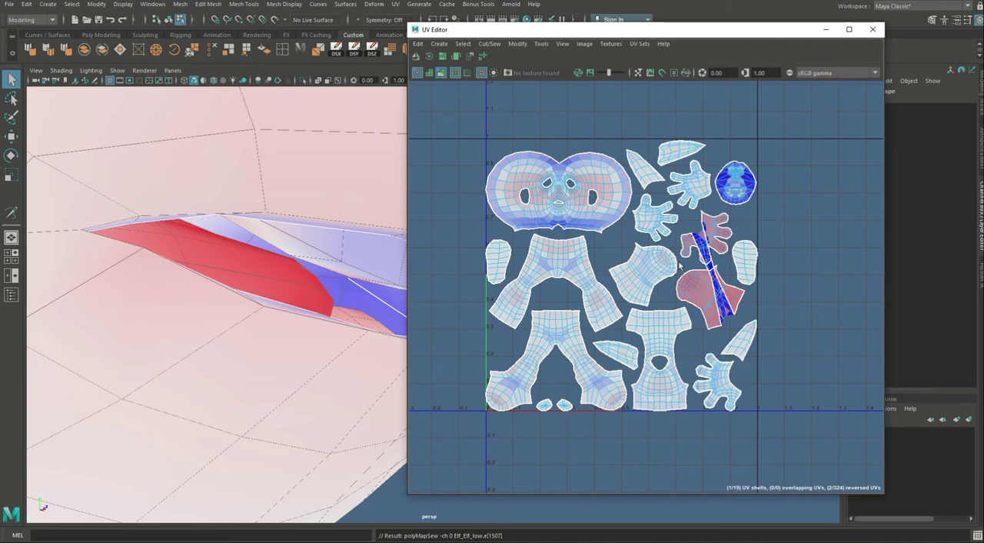
key(ctrl+z)
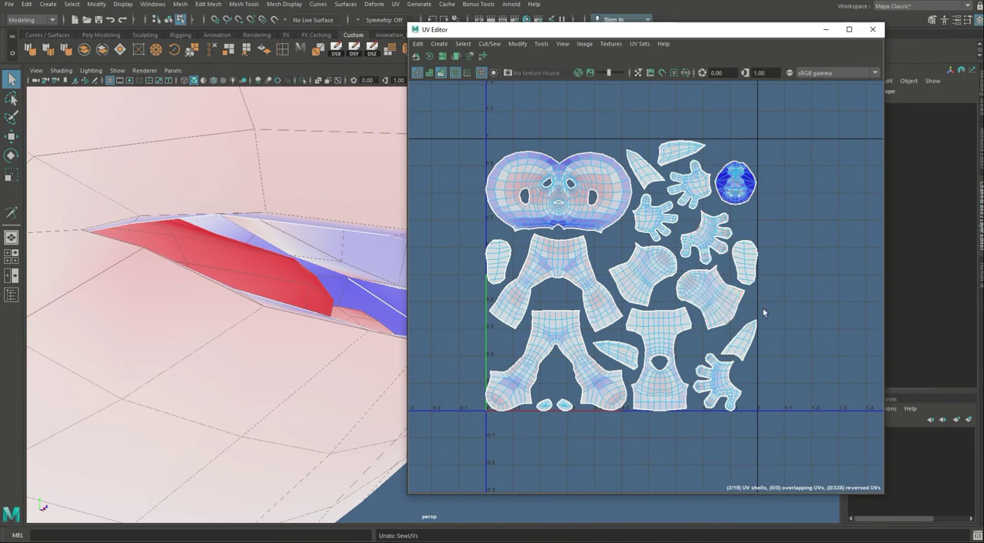
Step: Try Move and Sew on the single selected wrist edge between the hand and arm shells, and undo it
scroll(730, 323, up, 5)
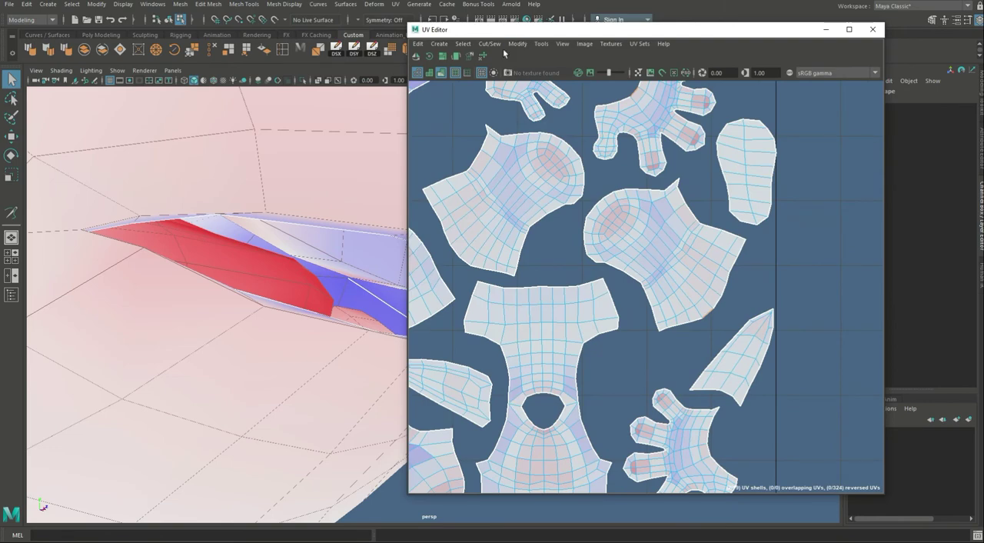
click(496, 44)
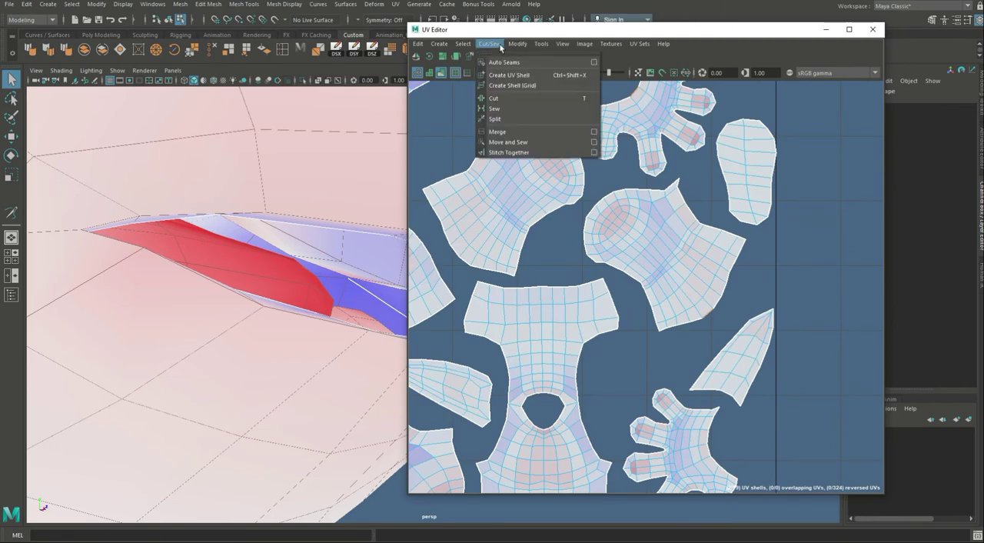
click(512, 143)
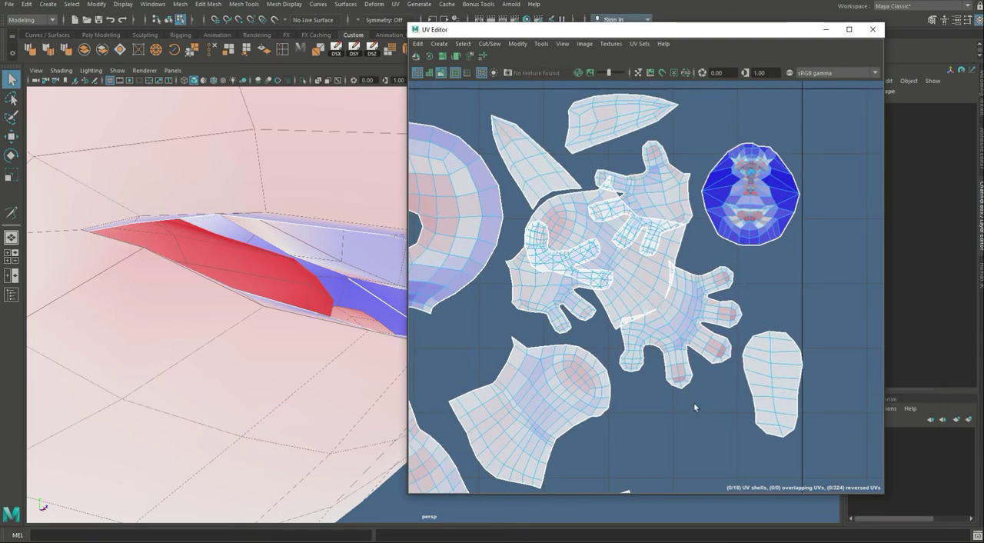
key(ctrl+z)
Step: Select the hand shell's whole wrist border and join it to the matching arm shell with Move and Sew
alt+middle_drag(685, 342, 681, 297)
alt+right_drag(683, 263, 764, 268)
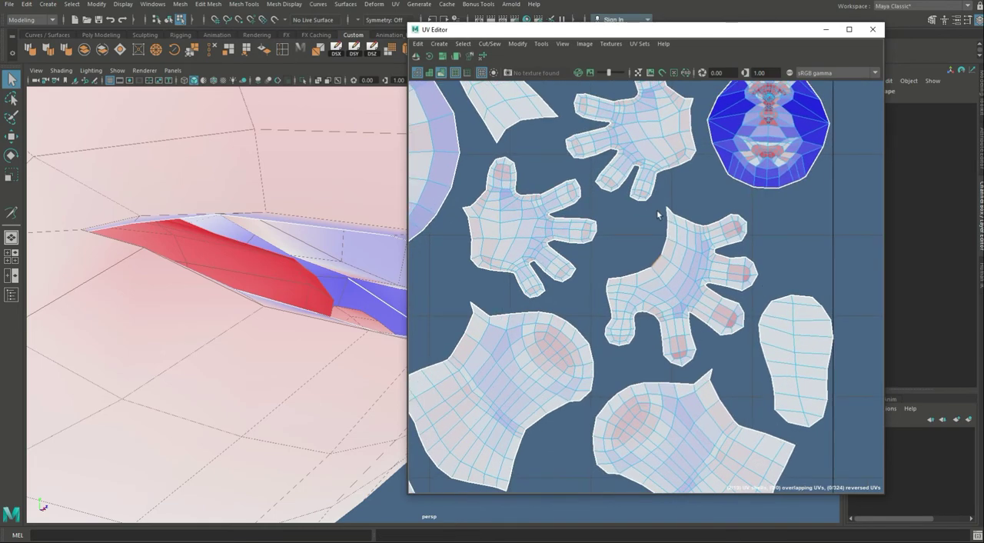
drag(657, 211, 644, 256)
click(490, 43)
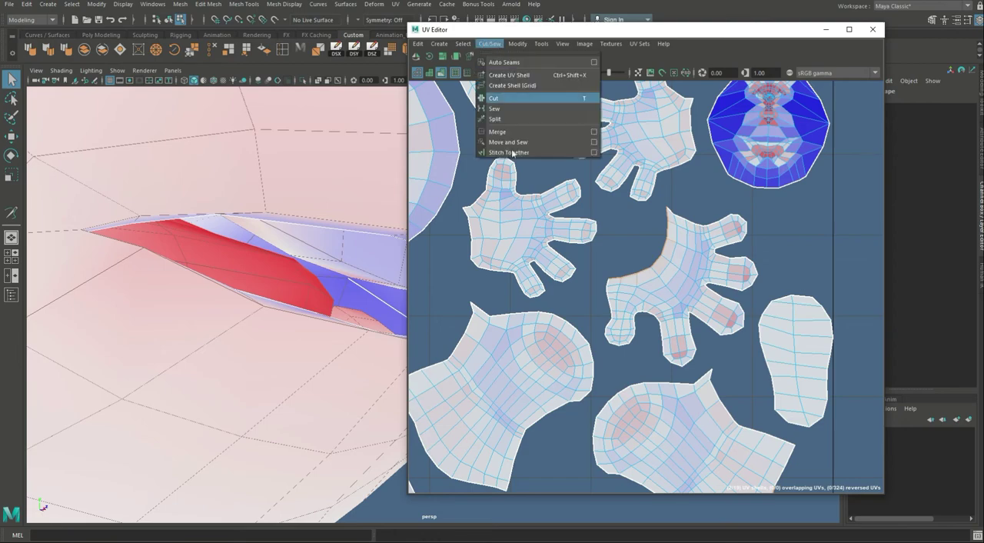
click(513, 153)
scroll(549, 324, down, 3)
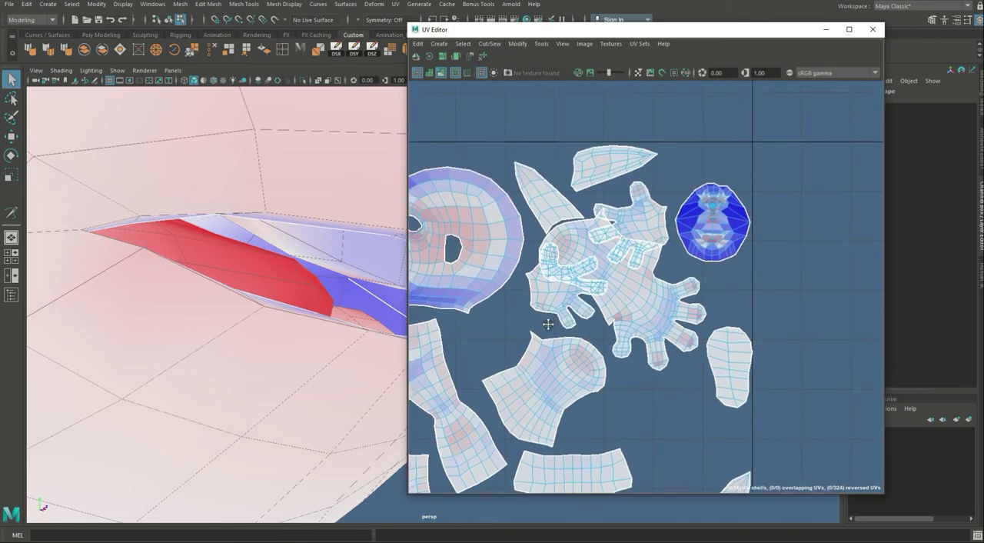
scroll(549, 324, up, 3)
key(ctrl+z)
scroll(570, 289, down, 2)
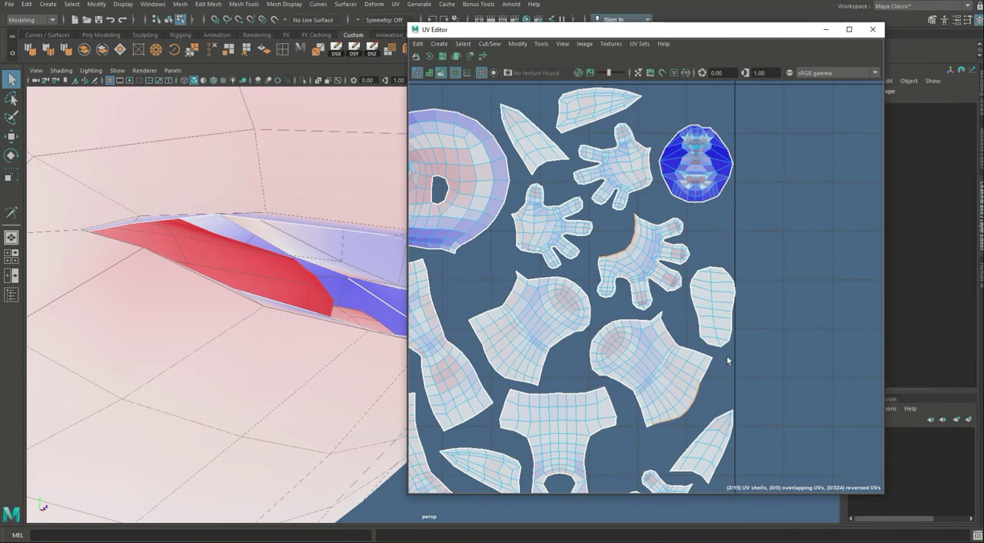
key(g)
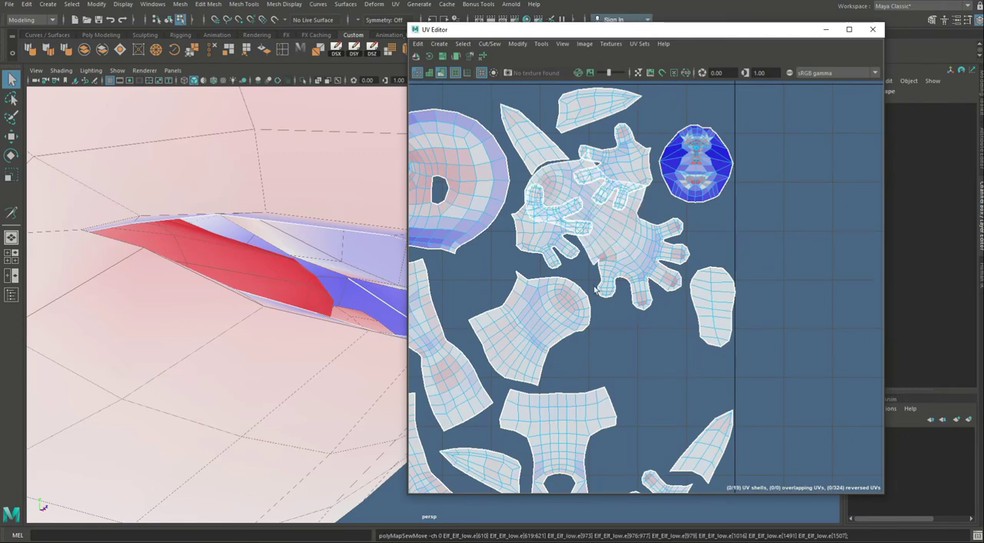
scroll(666, 266, up, 6)
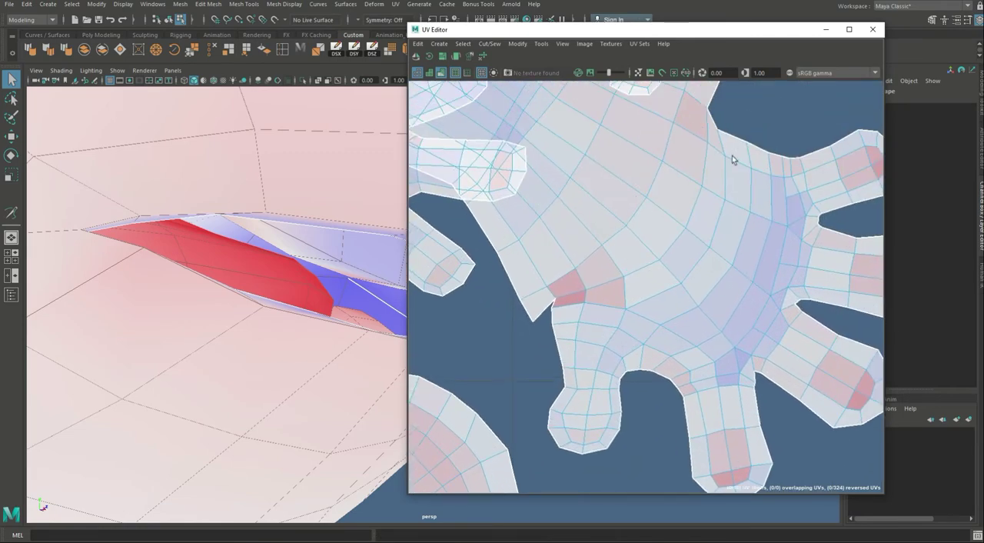
scroll(714, 222, down, 6)
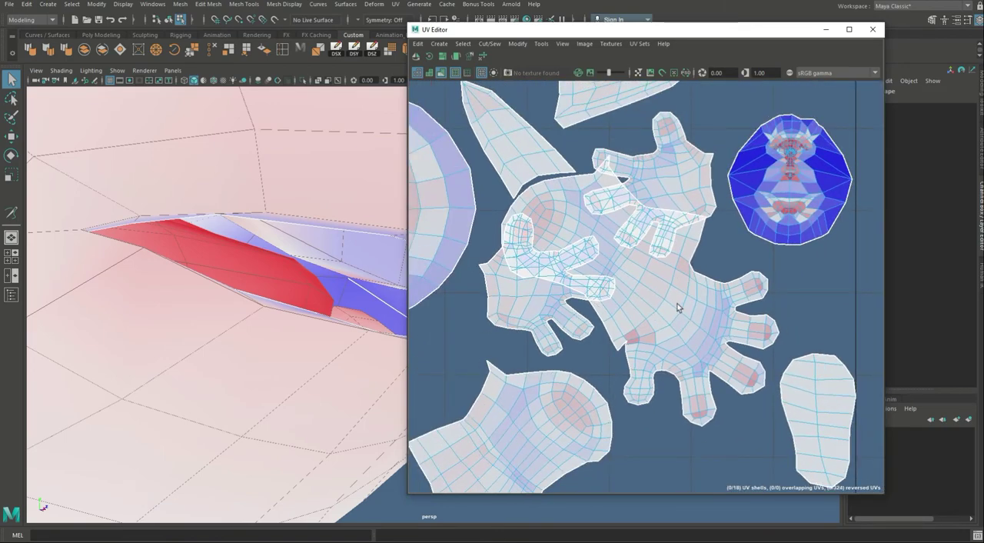
Step: Rotate the joined arm-and-hand shell so the fingers point down and move it outside the 0–1 UV tile, beside the other shells
click(683, 335)
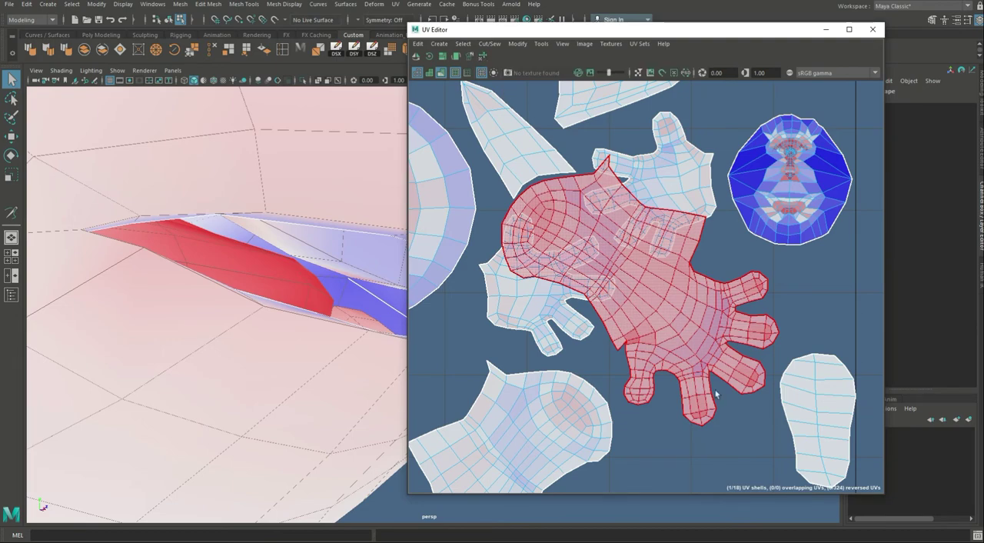
scroll(734, 330, down, 2)
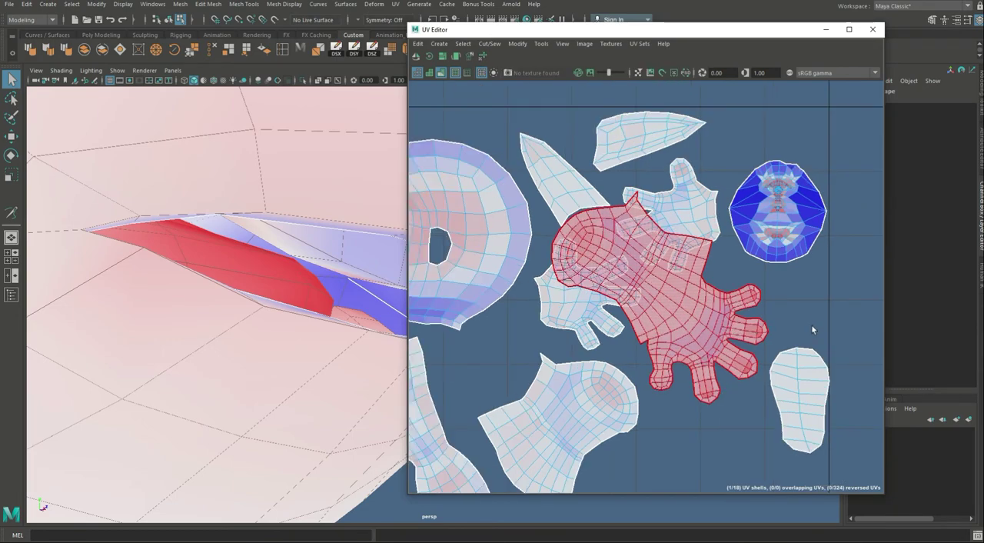
key(e)
drag(735, 274, 723, 339)
key(w)
drag(665, 297, 846, 254)
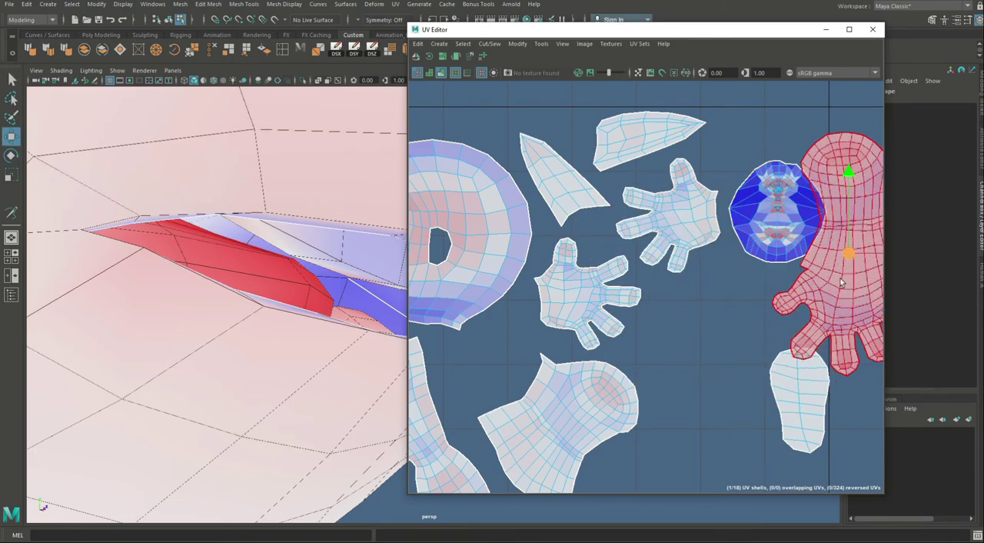
alt+middle_drag(846, 254, 617, 267)
drag(617, 266, 690, 303)
click(774, 352)
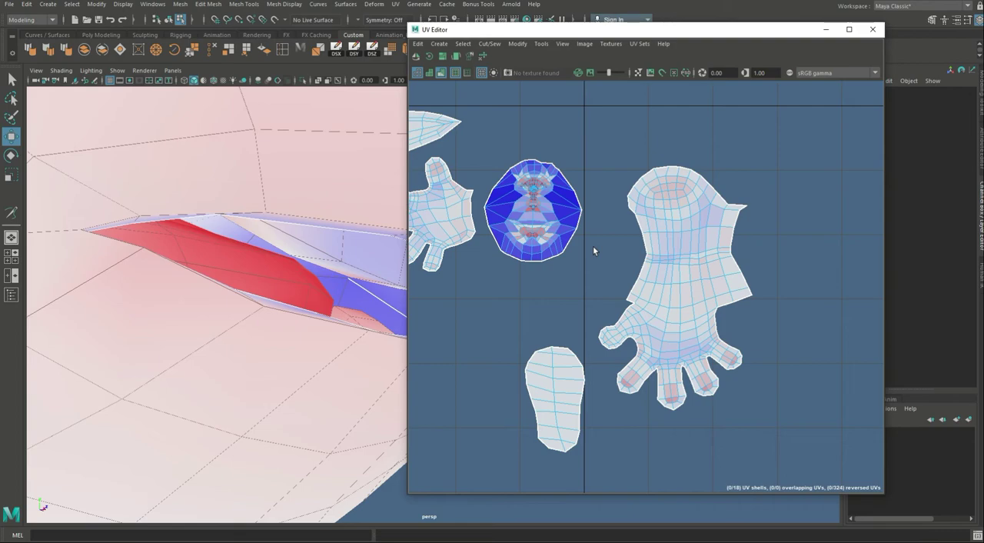
Step: Select the matching palm shell's border edges along the wrist and the little-finger side
alt+middle_drag(553, 312, 618, 310)
scroll(618, 310, down, 1)
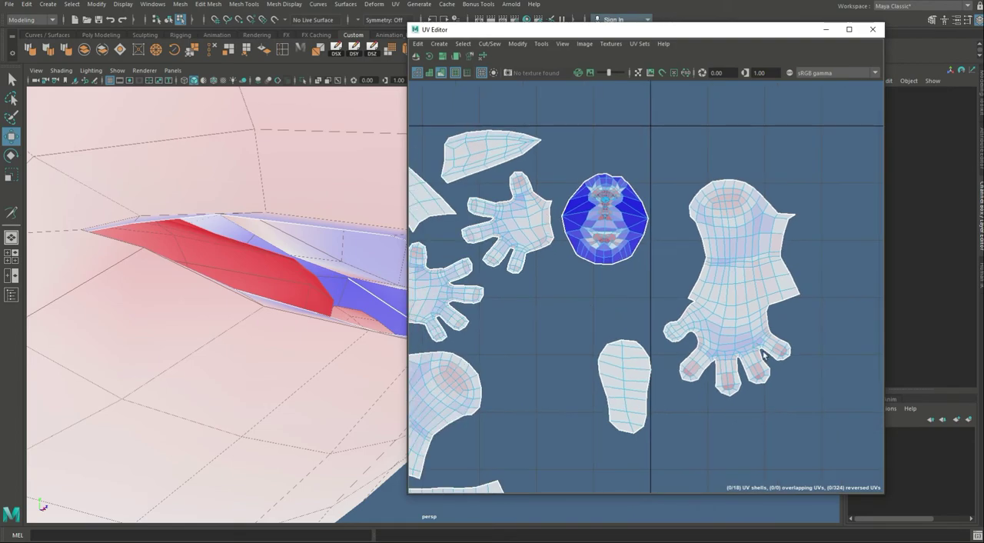
alt+middle_drag(732, 342, 635, 315)
scroll(658, 296, down, 2)
alt+middle_drag(490, 280, 634, 275)
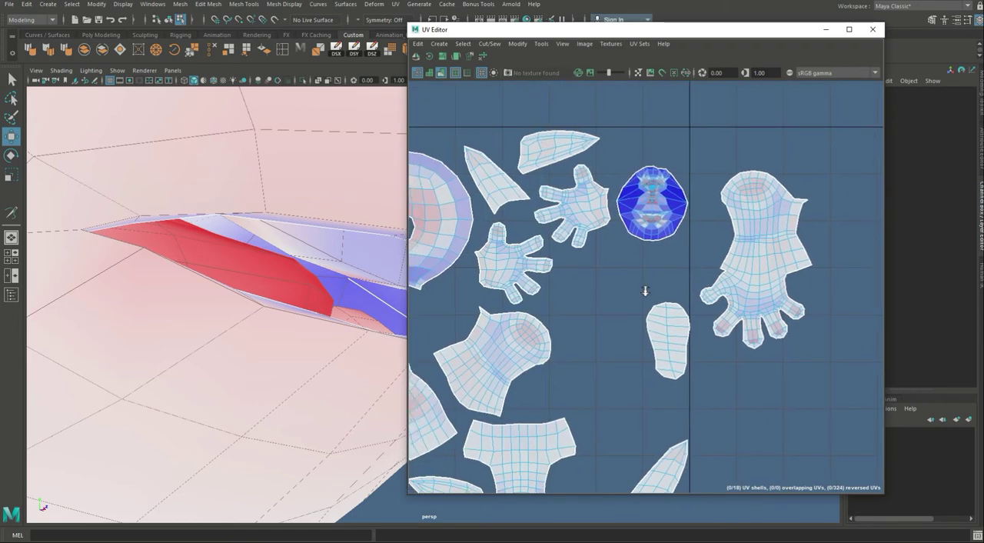
alt+middle_drag(525, 291, 593, 291)
scroll(593, 291, up, 3)
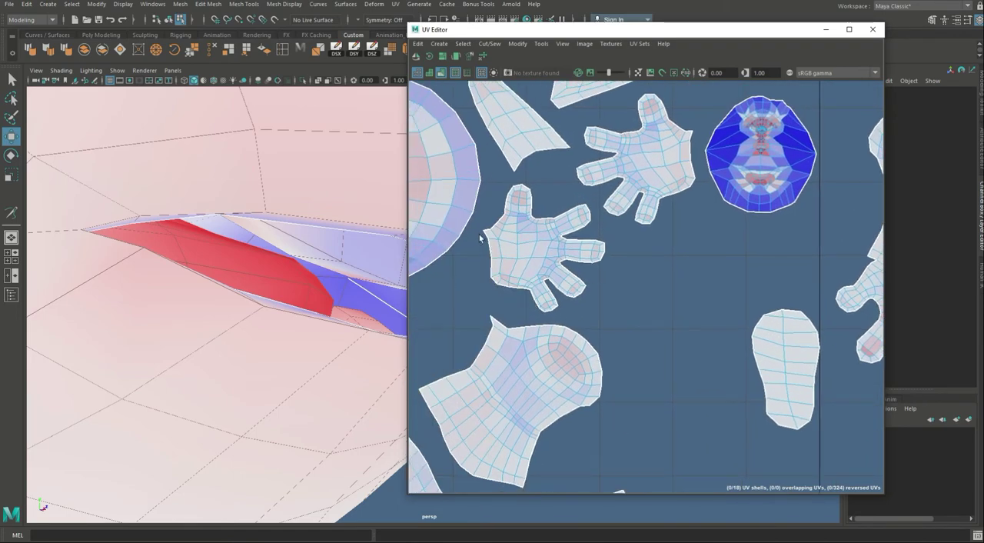
drag(480, 234, 541, 311)
alt+middle_drag(791, 292, 616, 299)
scroll(616, 299, down, 2)
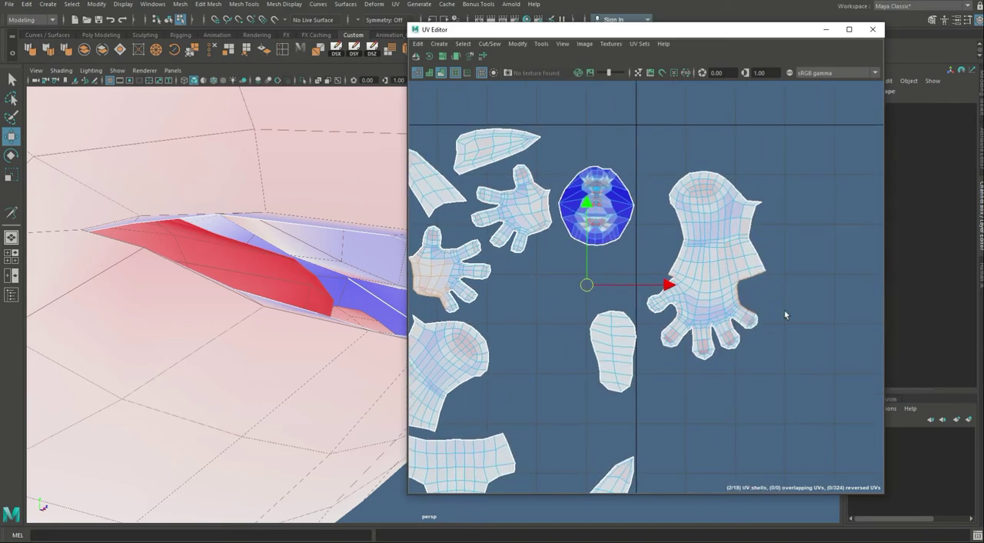
alt+middle_drag(785, 314, 657, 312)
mouse_move(657, 313)
alt+right_down()
mouse_move(796, 333)
mouse_move(659, 301)
alt+right_up()
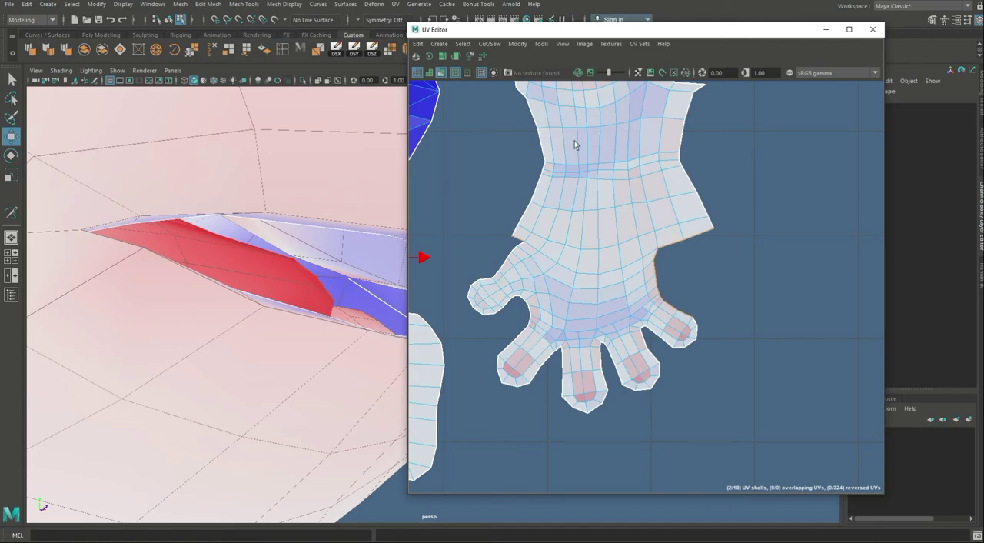
Step: Try to attach the palm shell to the arm-and-hand shell along the selected border edges, and undo it
key(g)
alt+right_drag(714, 256, 660, 275)
alt+middle_drag(660, 275, 646, 310)
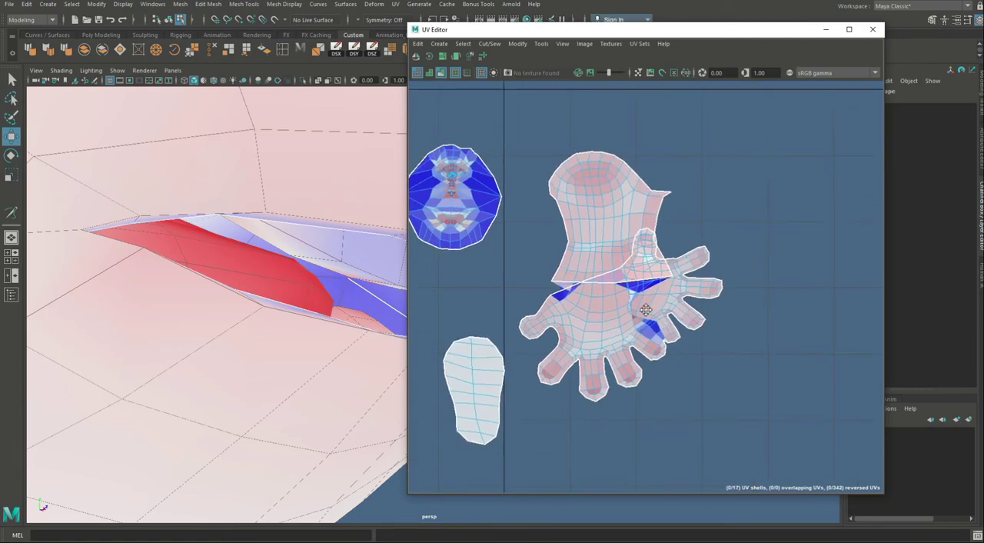
alt+right_drag(646, 310, 790, 317)
key(ctrl+z)
Step: Deselect the wrist edge beside the thumb and join the palm shell to the arm-and-hand shell with Move and Sew
alt+right_drag(538, 318, 602, 277)
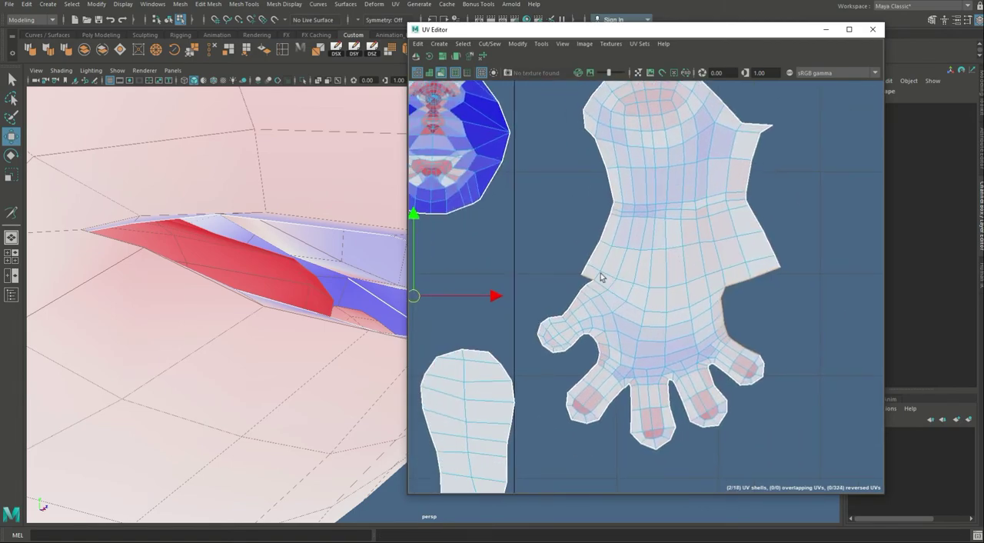
ctrl+click(590, 278)
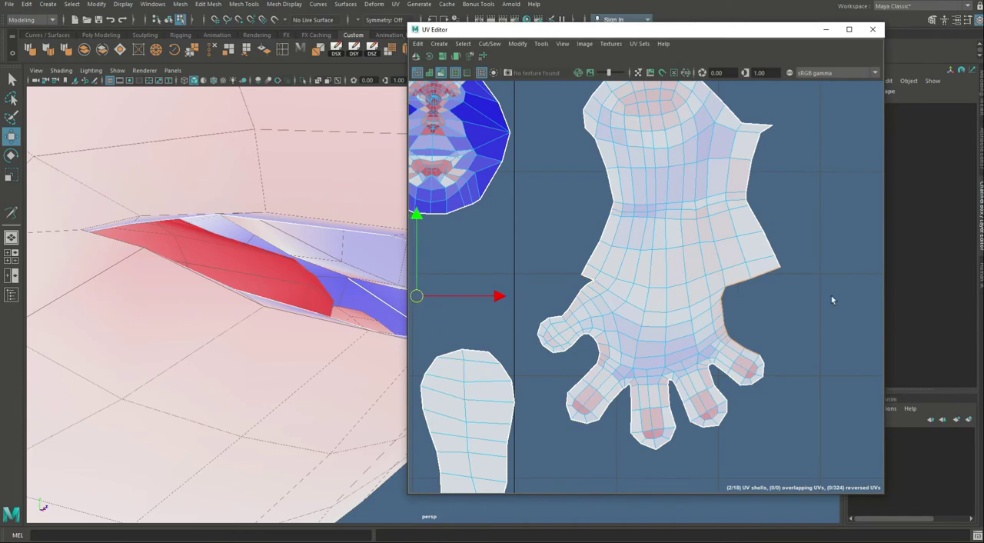
alt+right_drag(832, 295, 674, 294)
key(g)
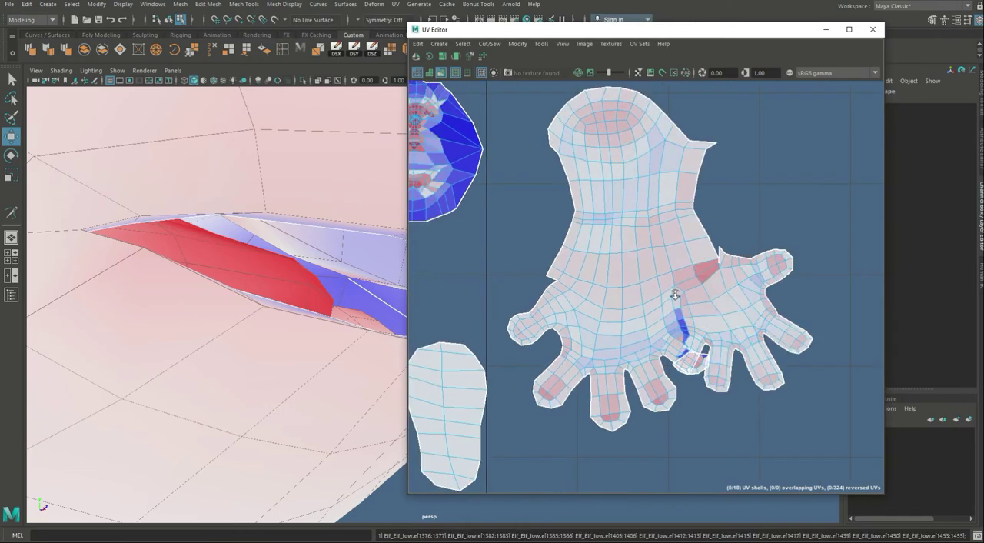
Step: Select the combined arm, hand and palm shell, unfold its UVs, and clear the selection
click(664, 233)
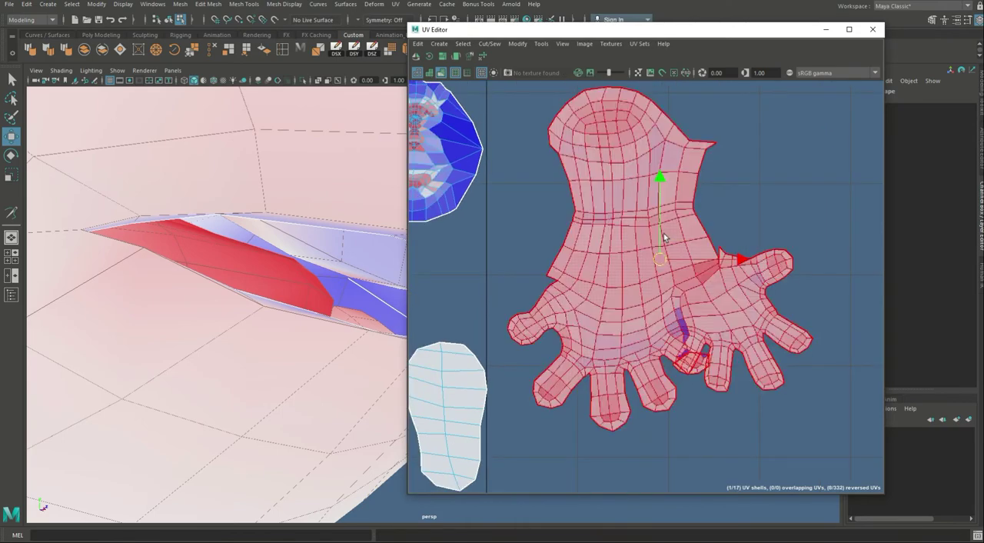
key(ctrl+u)
click(773, 160)
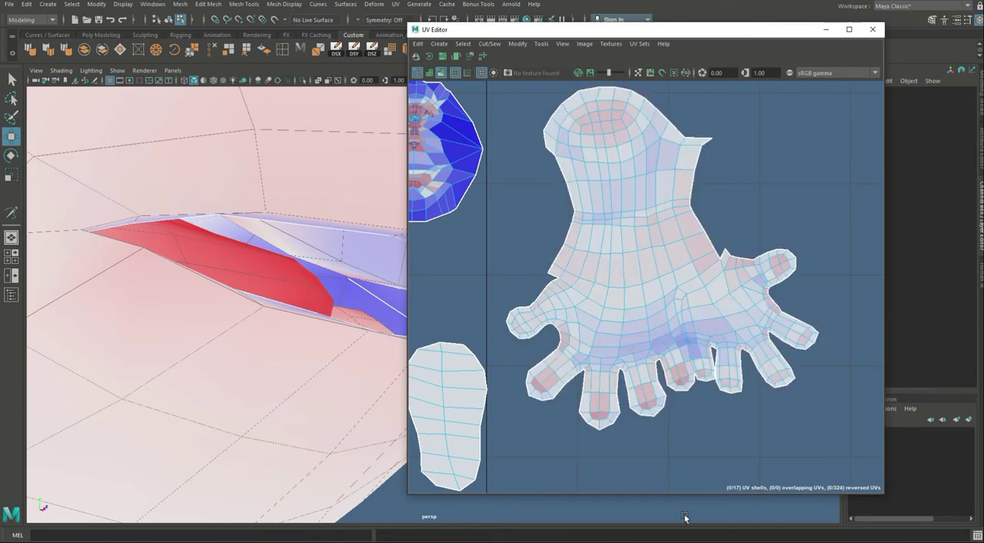
Step: Select the UVs of the finger beside the small overlapping finger and shift them slightly away from it
scroll(709, 390, up, 6)
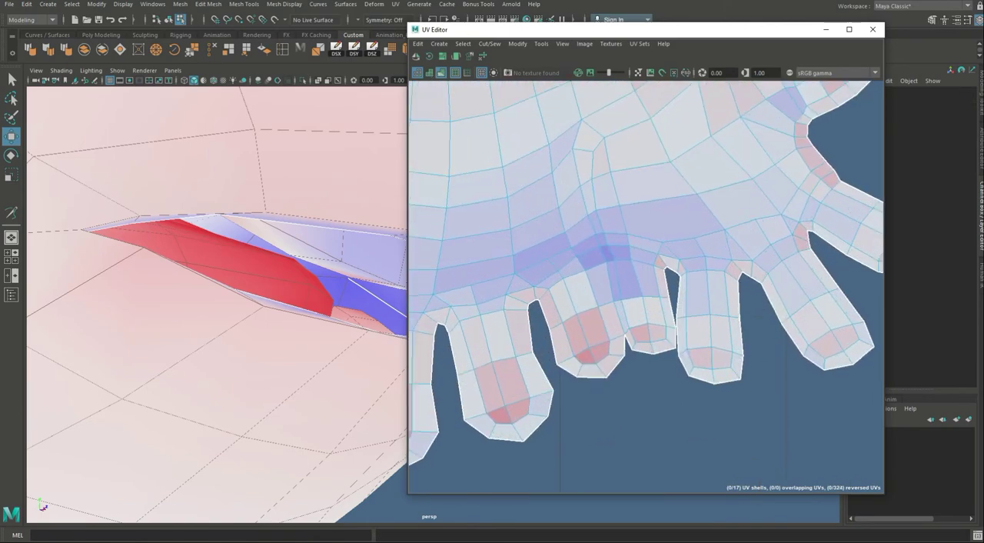
scroll(718, 325, down, 1)
alt+middle_drag(718, 325, 633, 320)
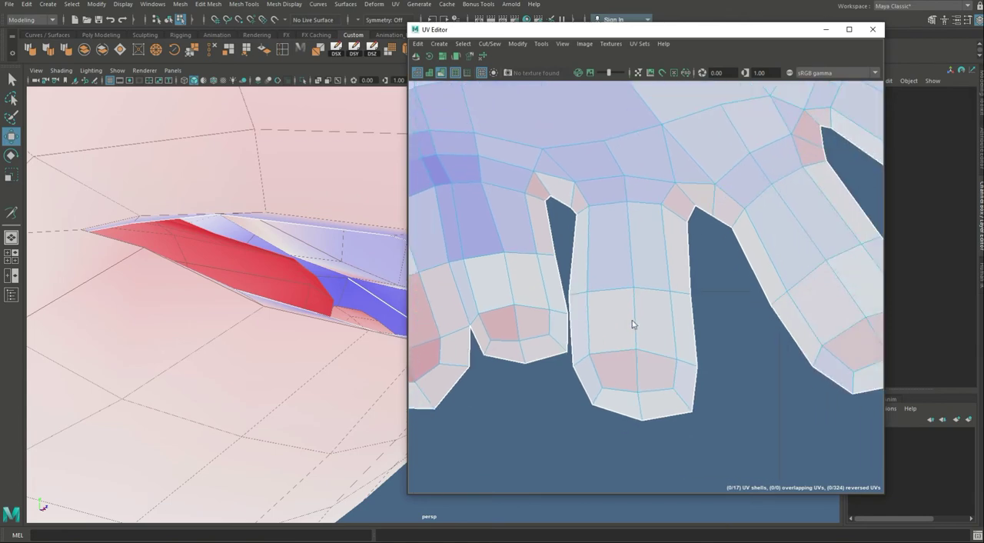
key(F12)
drag(563, 279, 720, 299)
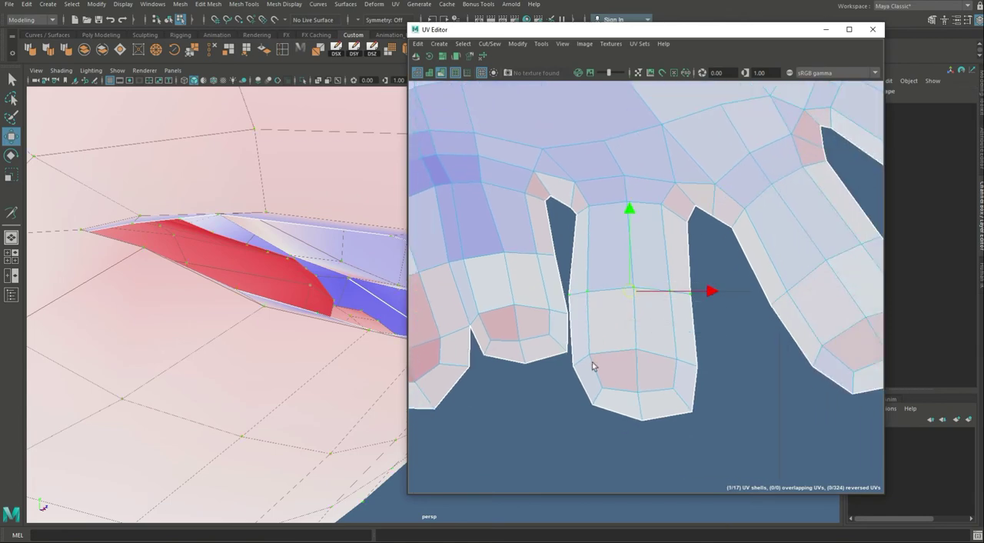
shift+drag(575, 346, 740, 461)
drag(633, 356, 642, 355)
alt+right_drag(761, 383, 602, 406)
right_drag(608, 491, 641, 531)
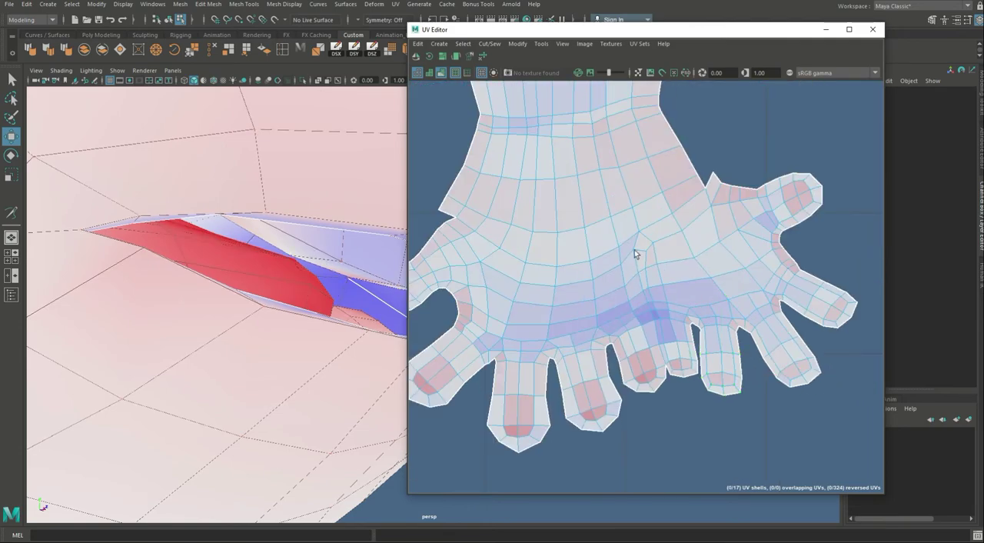
Step: Select the combined arm, hand and palm shell, unfold it again, and clear the selection
click(635, 250)
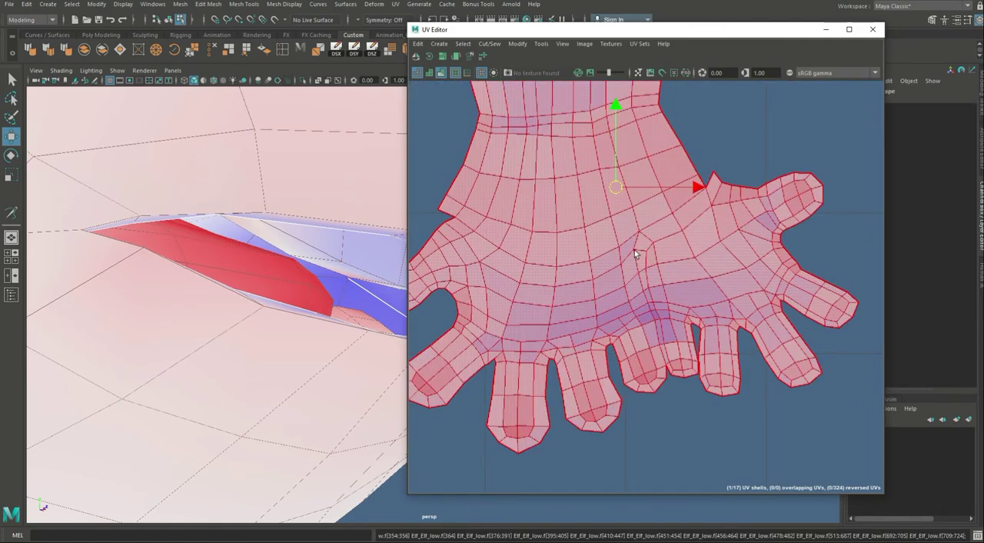
click(705, 447)
alt+right_drag(702, 431, 950, 465)
alt+middle_drag(760, 307, 779, 393)
key(ctrl+z)
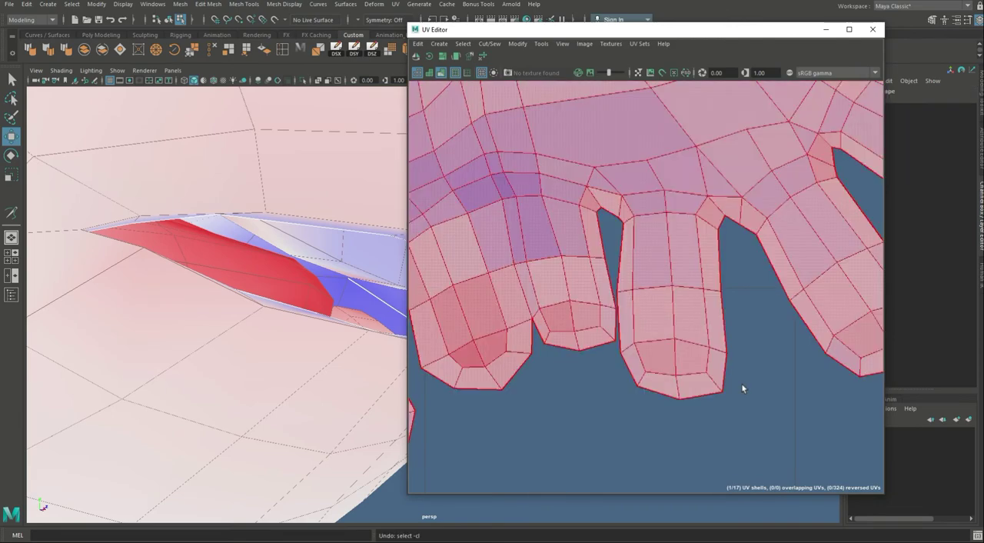
alt+right_drag(778, 448, 678, 402)
click(781, 475)
alt+middle_drag(685, 396, 682, 301)
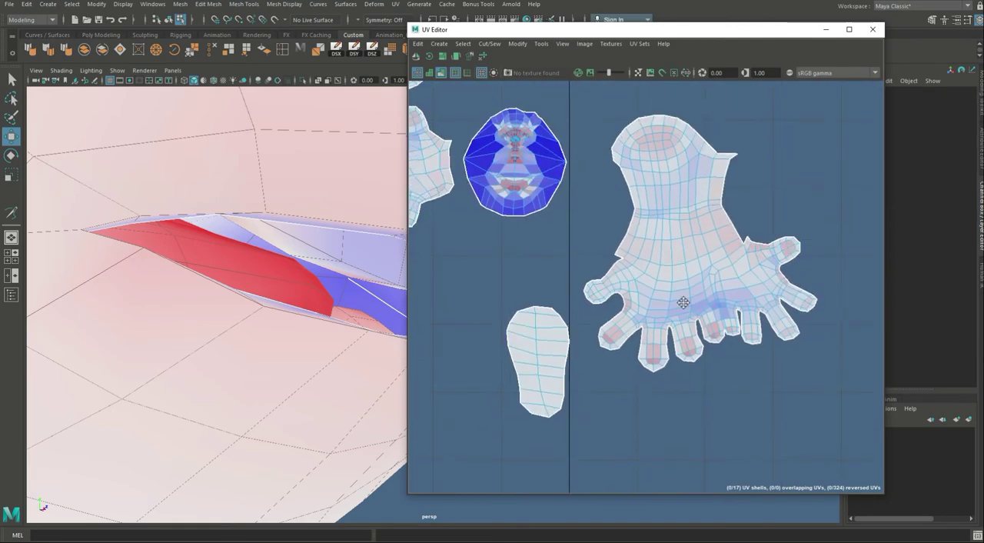
Step: Select the unfolded arm-and-hand shell and rotate it slightly so that it stands upright in the layout
click(703, 238)
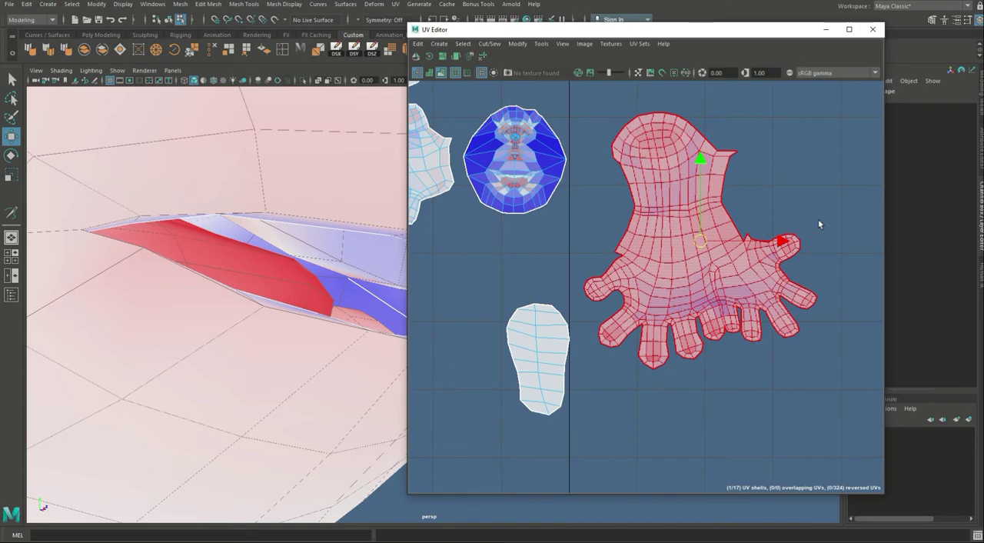
key(e)
drag(767, 208, 756, 223)
key(w)
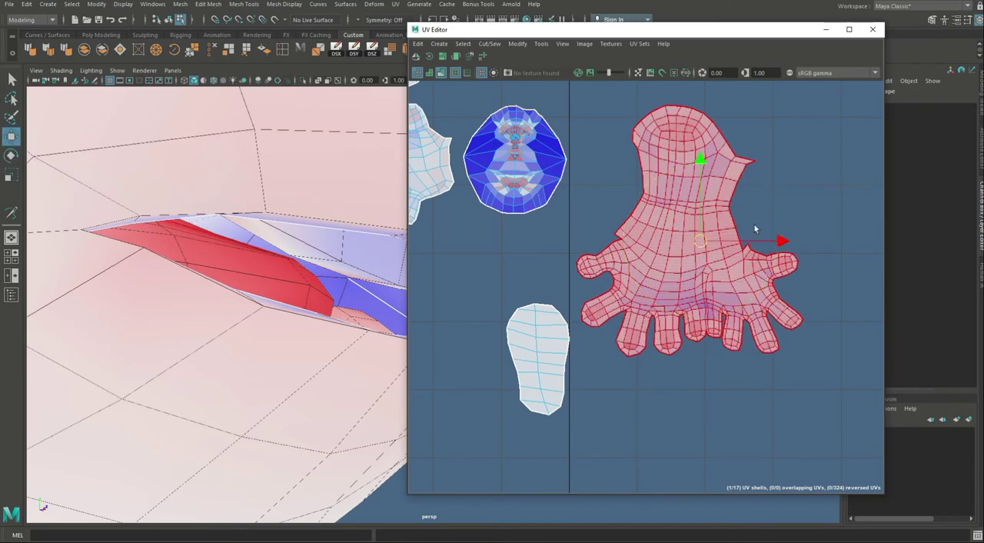
Step: Select the border edges where the second arm shell meets its hand and palm shells at the wrist
scroll(699, 442, down, 4)
alt+middle_drag(662, 353, 682, 233)
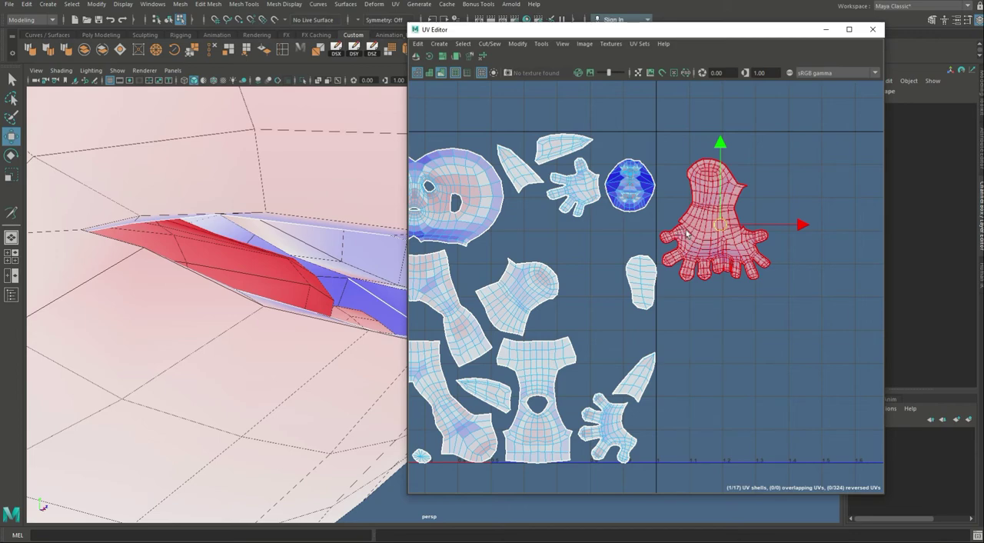
alt+middle_drag(562, 252, 622, 263)
alt+right_drag(606, 303, 604, 232)
alt+middle_drag(596, 231, 583, 385)
click(613, 225)
alt+right_drag(608, 228, 923, 307)
alt+middle_drag(637, 182, 593, 206)
drag(608, 188, 623, 308)
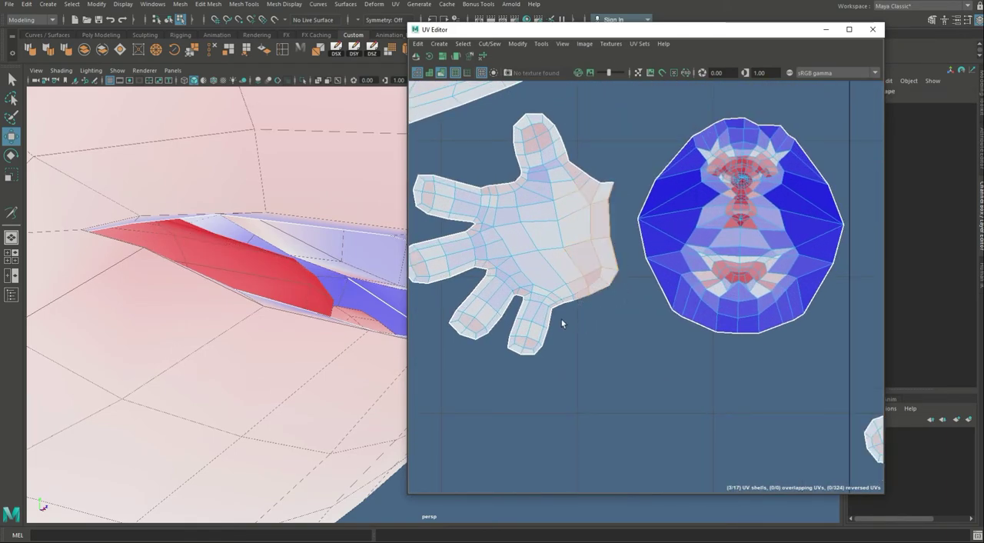
drag(547, 297, 595, 347)
alt+right_drag(678, 405, 250, 249)
alt+middle_drag(618, 422, 551, 193)
key(a)
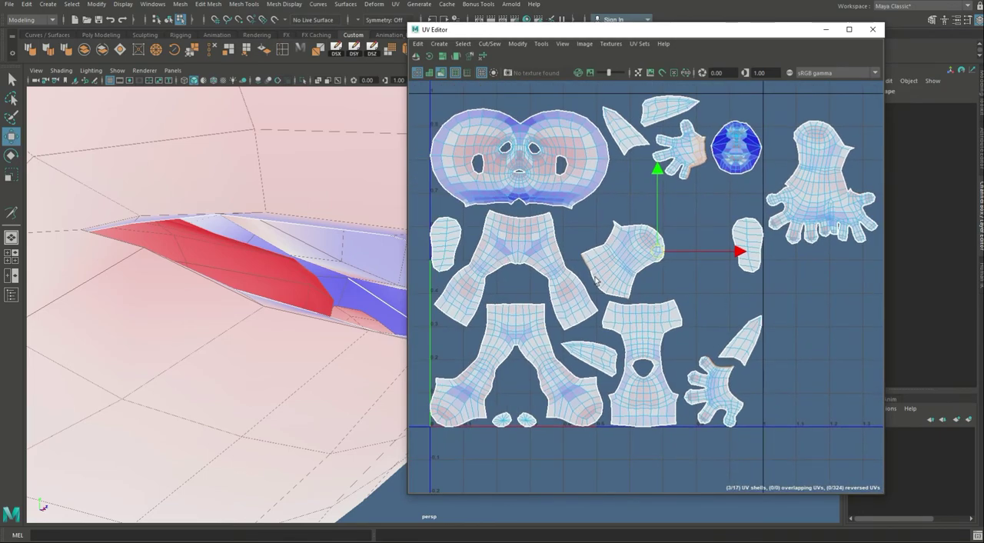
Step: Try to join the second arm, hand and palm shells with Move and Sew, and move the result into the empty UV space
key(g)
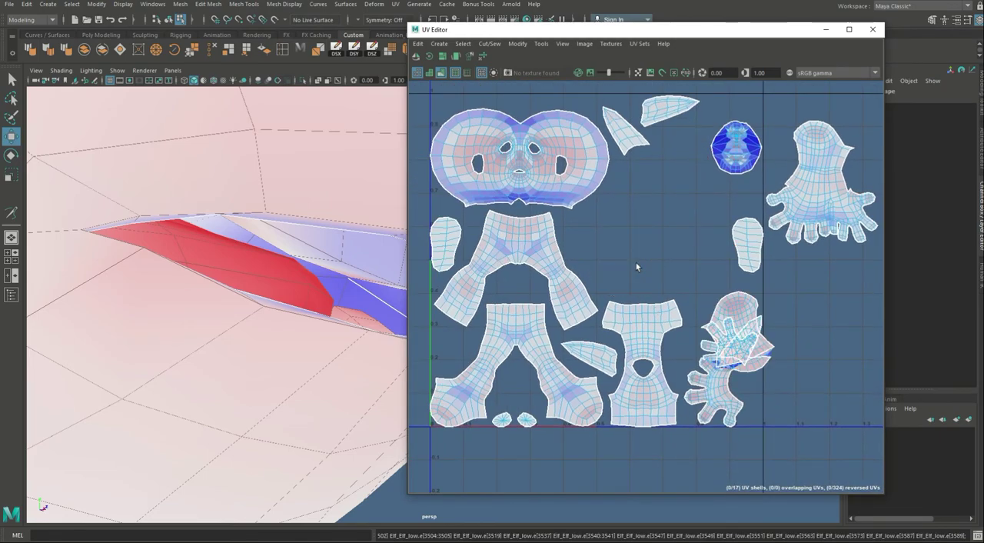
alt+middle_drag(649, 343, 480, 297)
alt+right_drag(481, 298, 927, 388)
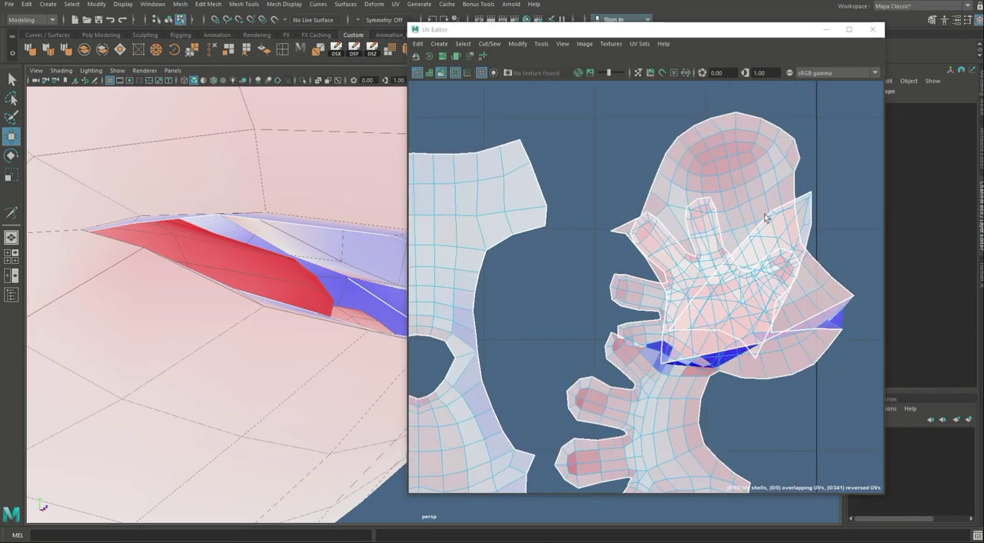
click(746, 183)
scroll(523, 315, down, 3)
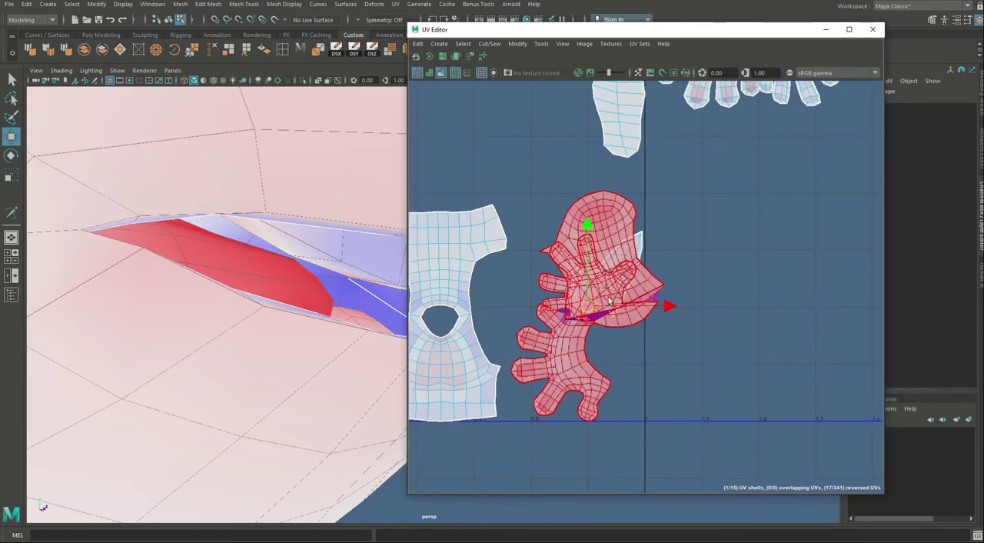
drag(589, 306, 783, 275)
alt+middle_drag(785, 356, 606, 367)
scroll(606, 366, up, 3)
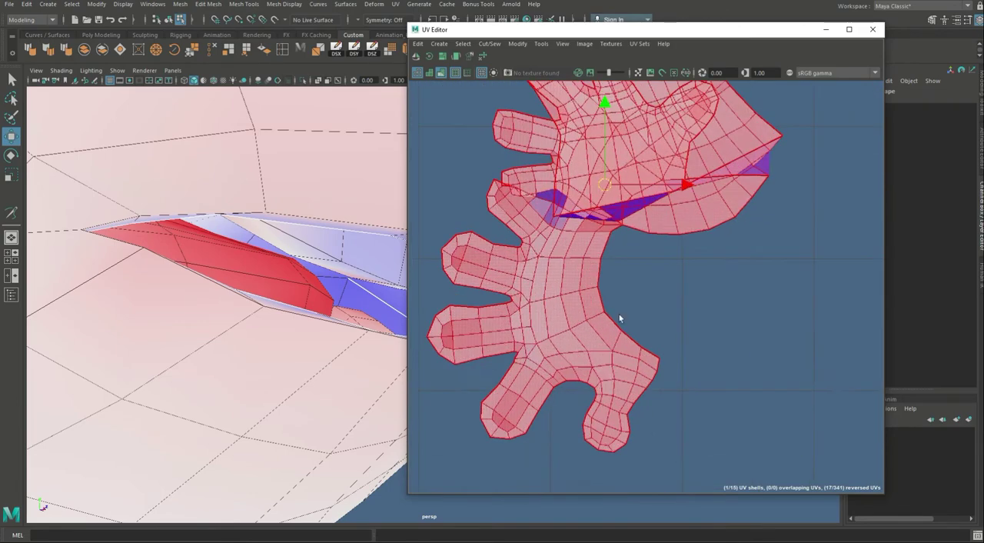
Step: Select the open border edges between the second arm and the hand in the combined shell and try to sew them
click(619, 314)
click(656, 359)
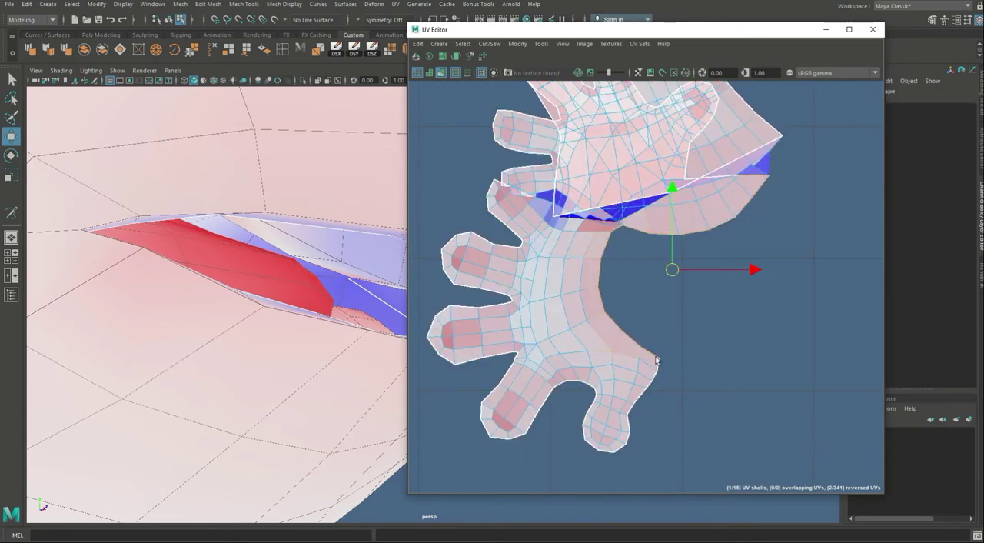
key(shift+s)
scroll(711, 345, down, 3)
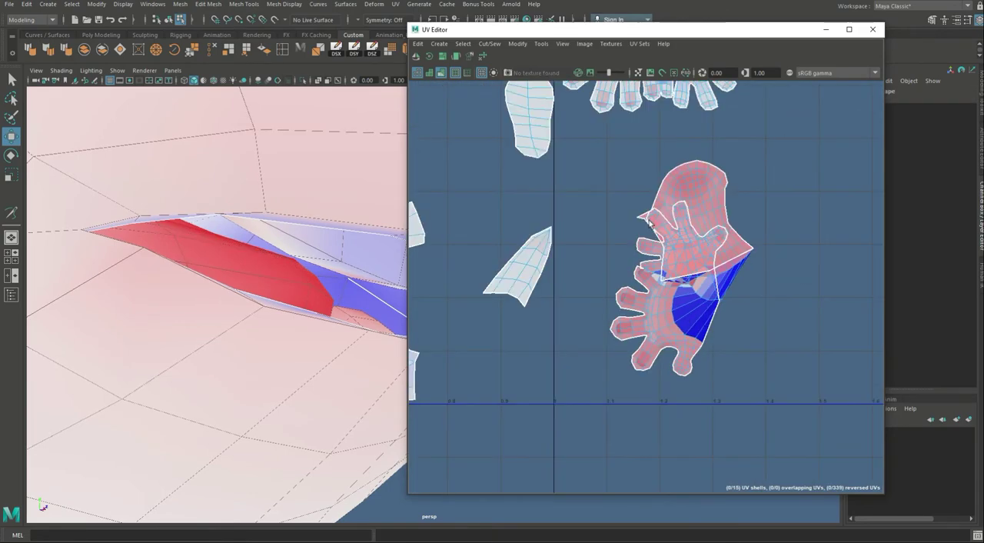
Step: Try to unfold the second combined arm-and-hand shell, and undo the unfold
alt+middle_drag(736, 292, 647, 374)
right_drag(582, 428, 581, 464)
click(608, 323)
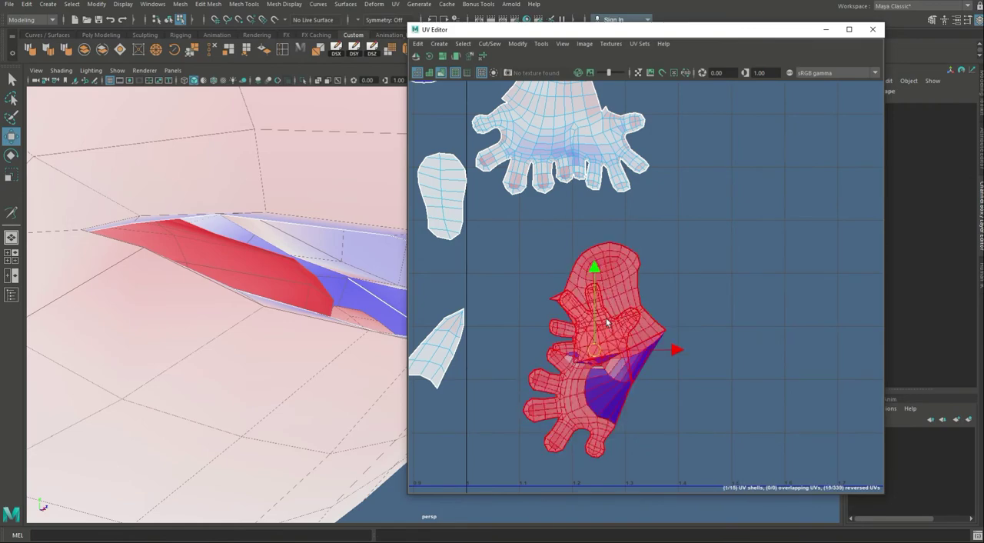
key(ctrl+u)
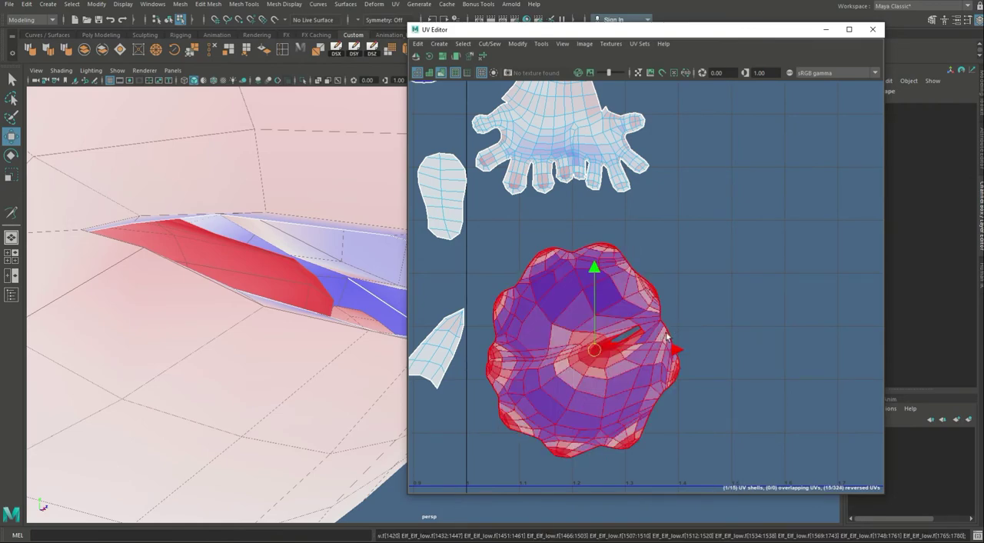
key(ctrl+z)
Step: Undo the sewing of the open wrist border and the edge selection made for it
alt+right_drag(566, 377, 655, 345)
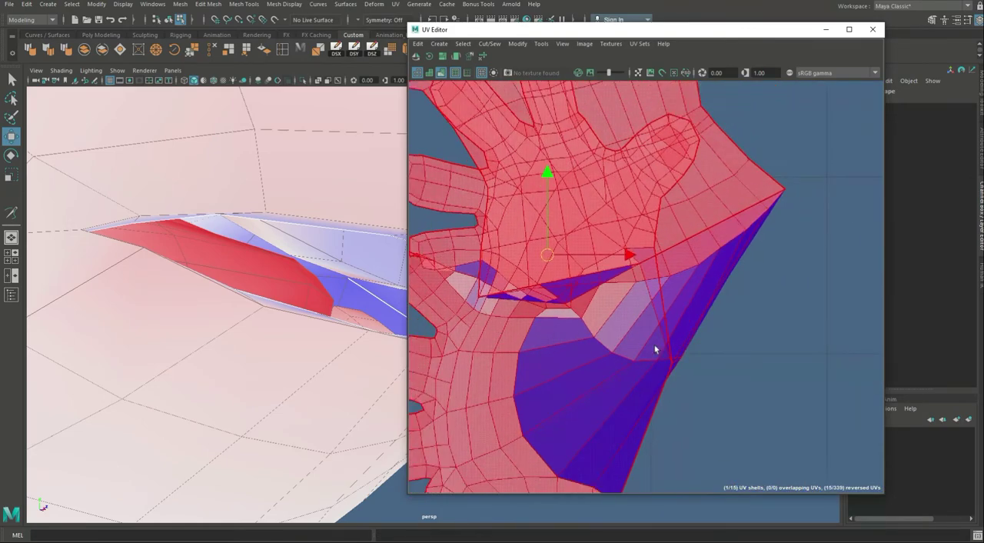
click(654, 345)
key(ctrl+z)
key(ctrl+z)
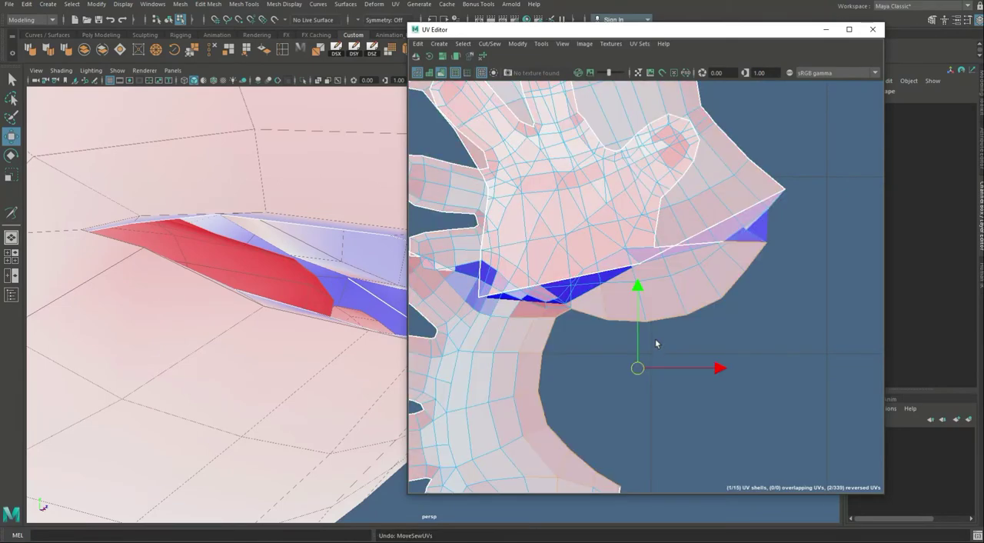
alt+middle_drag(631, 333, 647, 306)
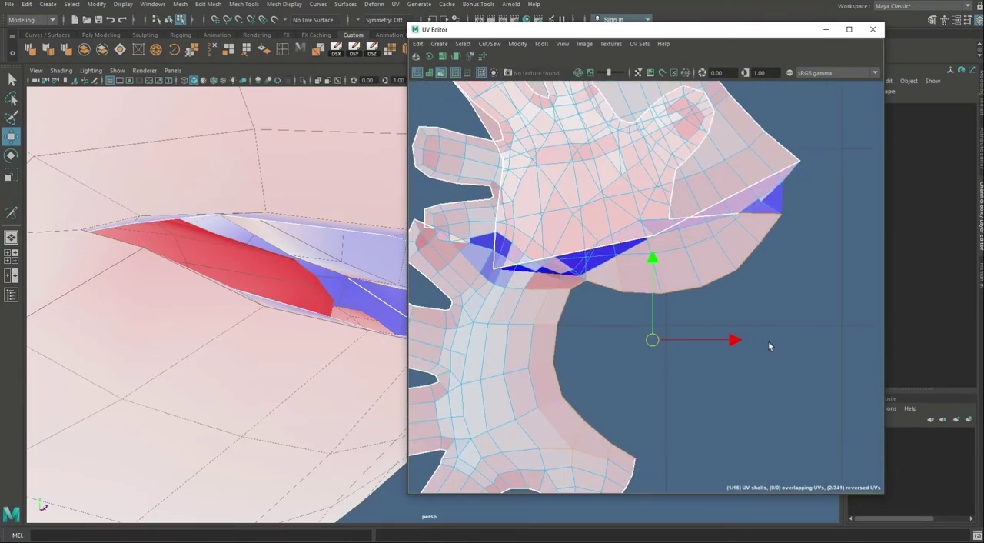
alt+right_drag(739, 334, 665, 302)
key(ctrl+z)
key(ctrl+z)
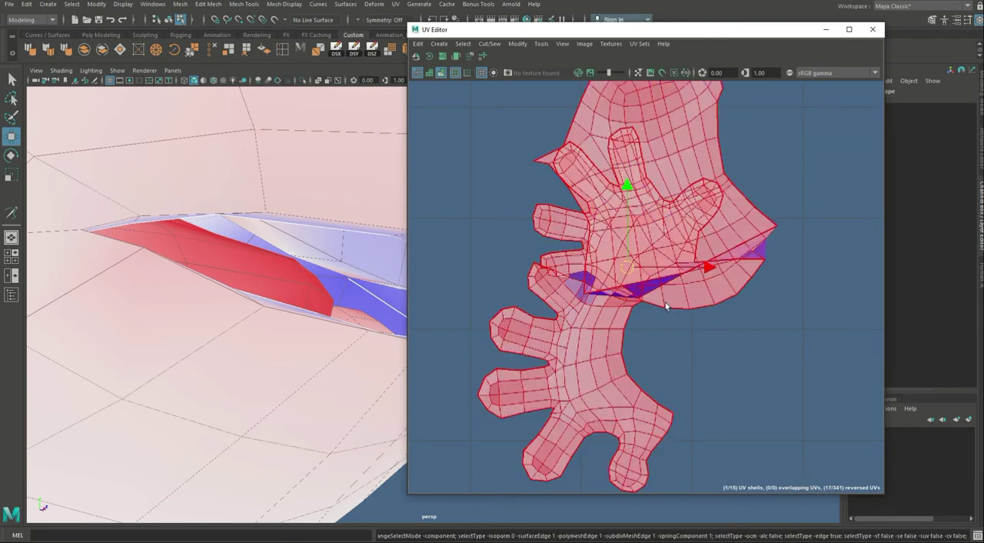
Step: Undo the combined shell's move and the Move and Sew to get back the separate second arm, hand and palm shells
key(ctrl+z)
alt+right_drag(739, 311, 286, 185)
alt+middle_drag(512, 264, 607, 226)
alt+right_drag(608, 226, 743, 253)
key(ctrl+z)
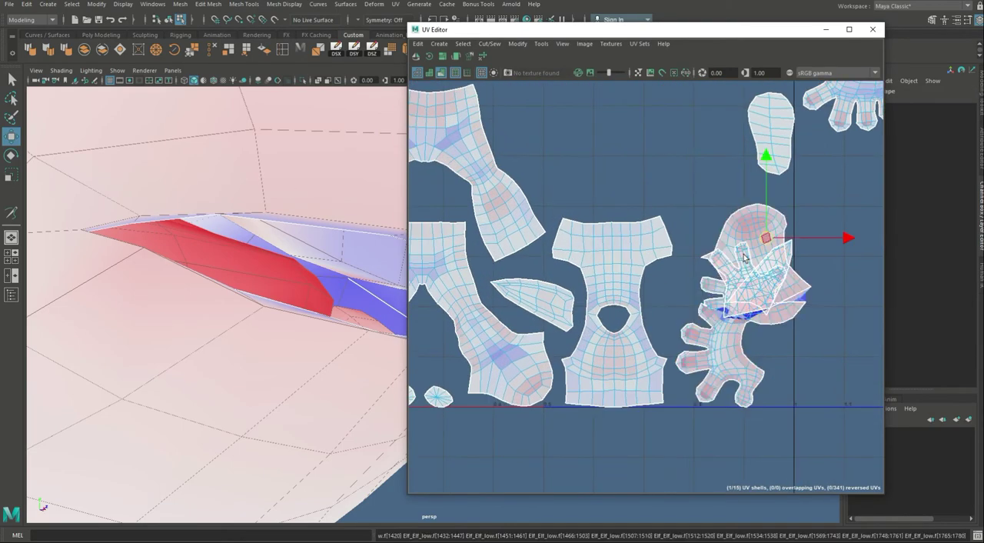
key(ctrl+z)
key(ctrl+z)
key(ctrl+z)
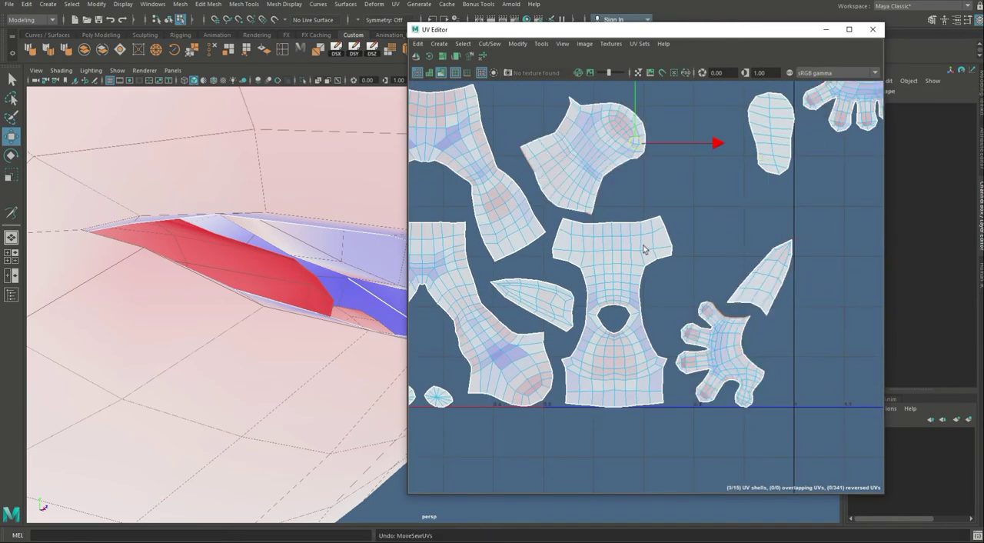
alt+middle_drag(501, 229, 500, 276)
alt+right_drag(499, 275, 759, 324)
alt+middle_drag(584, 182, 549, 210)
drag(543, 148, 637, 267)
shift+drag(669, 274, 673, 277)
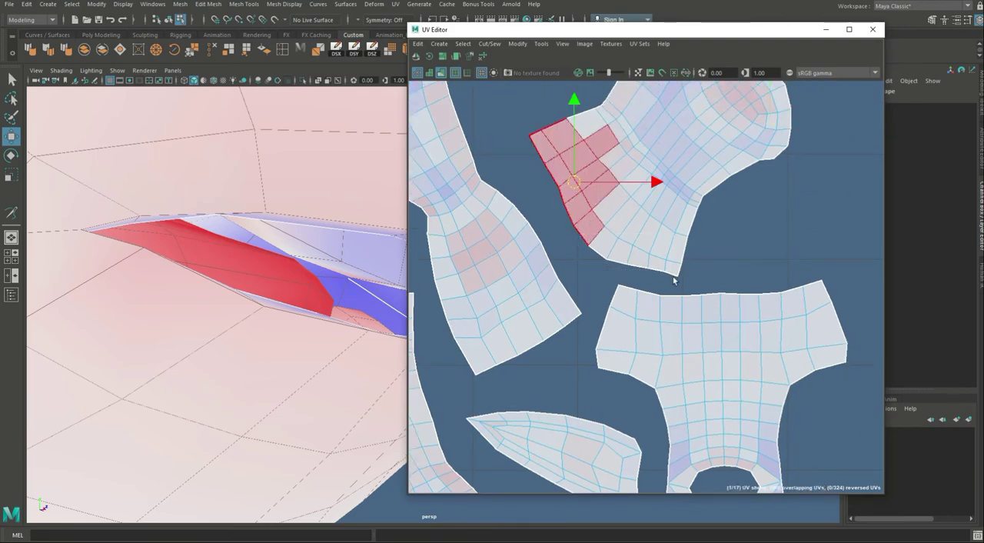
right_drag(637, 256, 635, 238)
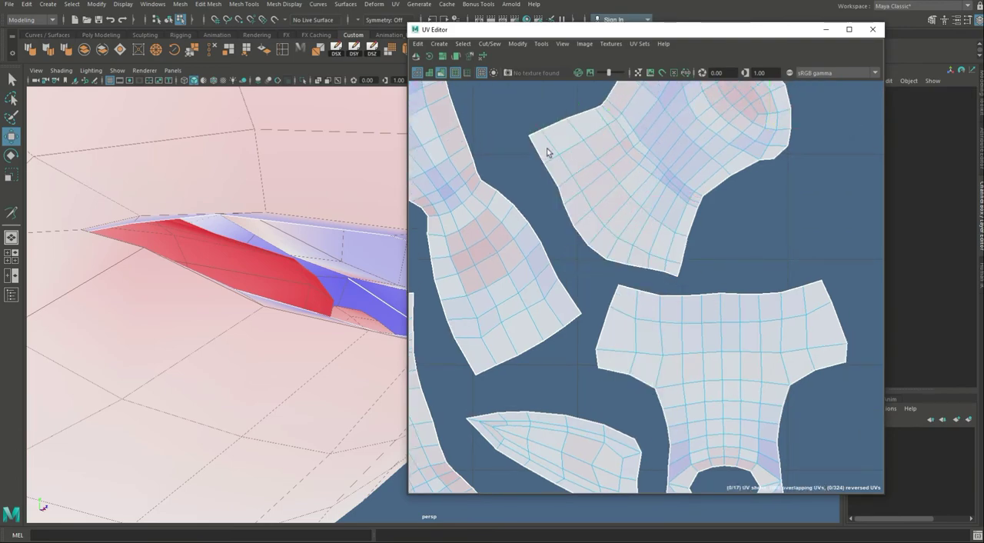
Step: Select the second arm shell's edges along its wrist opening, including the border edges shared with the hand and palm shells
drag(547, 151, 598, 237)
shift+drag(632, 278, 676, 278)
alt+right_drag(754, 248, 617, 220)
alt+middle_drag(846, 204, 558, 398)
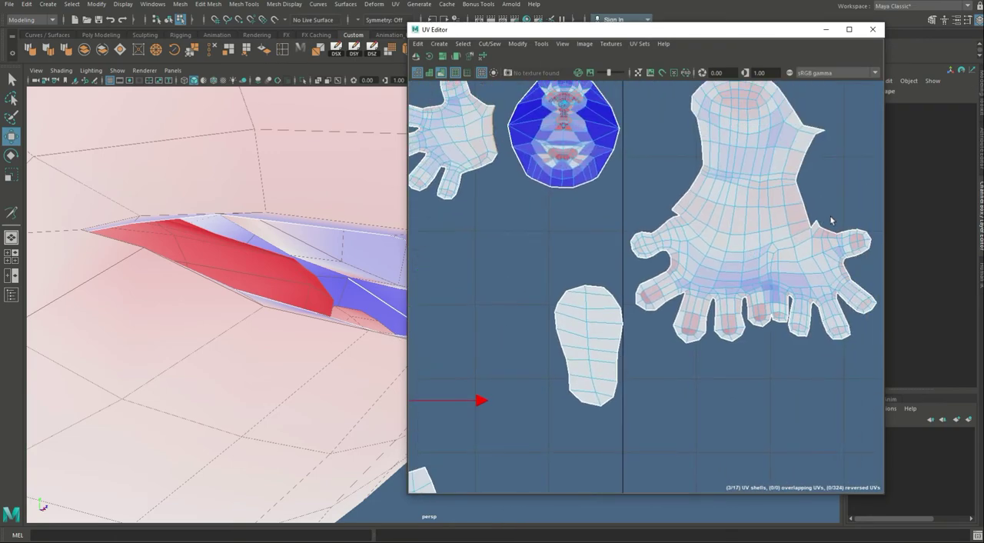
key(f)
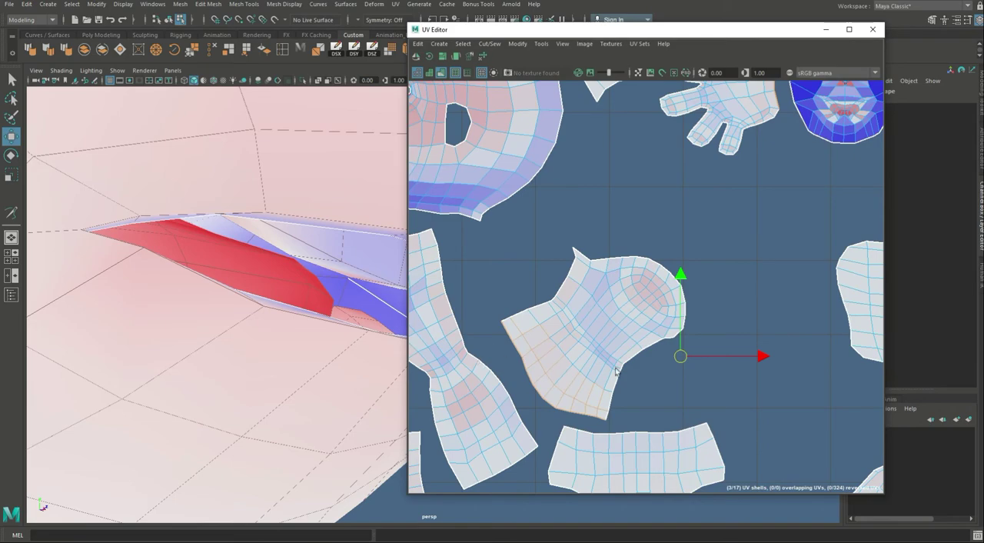
alt+middle_drag(610, 416, 587, 360)
shift+click(581, 367)
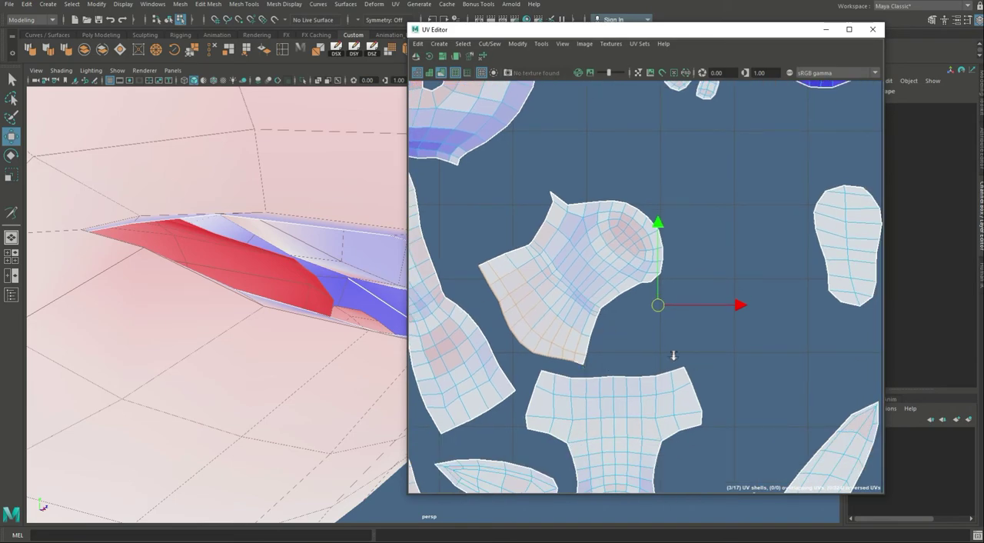
alt+right_drag(674, 356, 624, 354)
alt+middle_drag(624, 354, 595, 303)
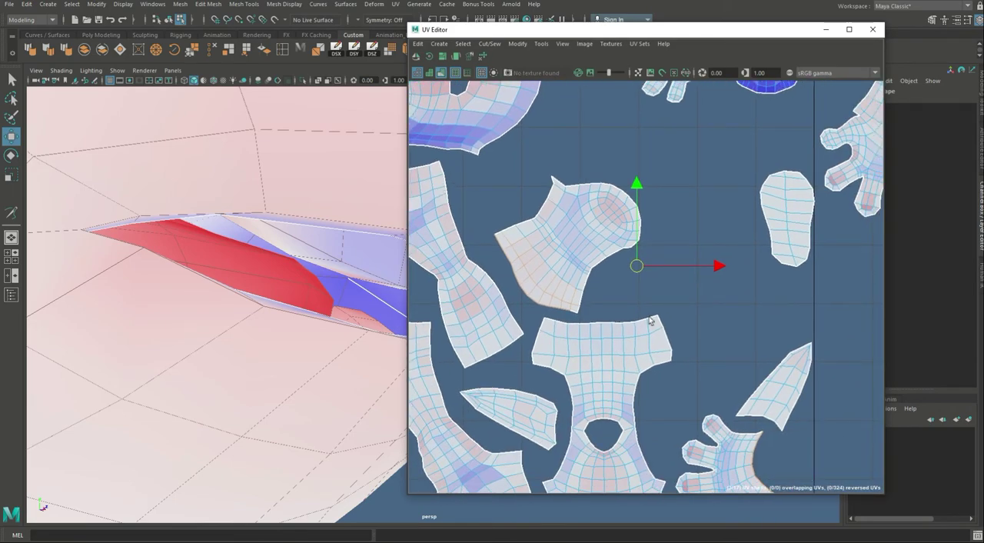
key(ctrl+z)
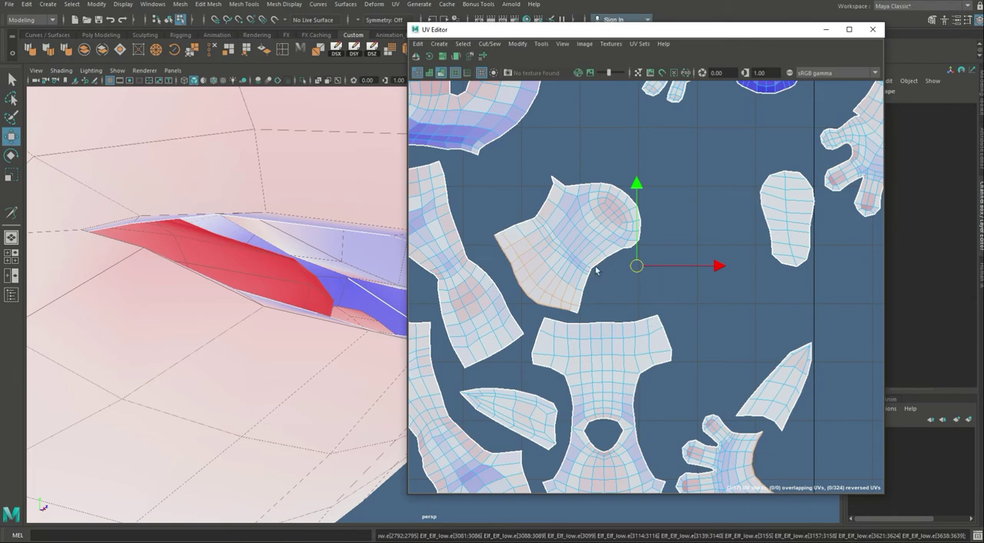
Step: Join the second arm, hand and palm shells along the selected wrist edges with Move and Sew
key(g)
alt+right_drag(713, 229, 543, 183)
alt+middle_drag(751, 213, 554, 291)
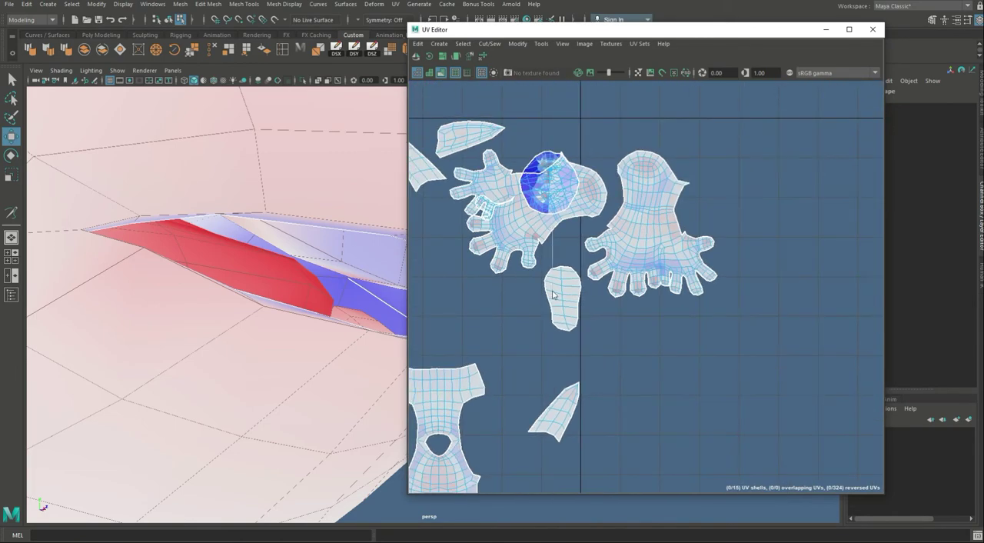
Step: Move the newly joined arm-and-hand shell into the empty UV space near the finished one and unfold it
right_drag(554, 290, 530, 258)
click(531, 238)
drag(529, 214, 753, 385)
alt+middle_drag(744, 384, 596, 348)
key(ctrl+u)
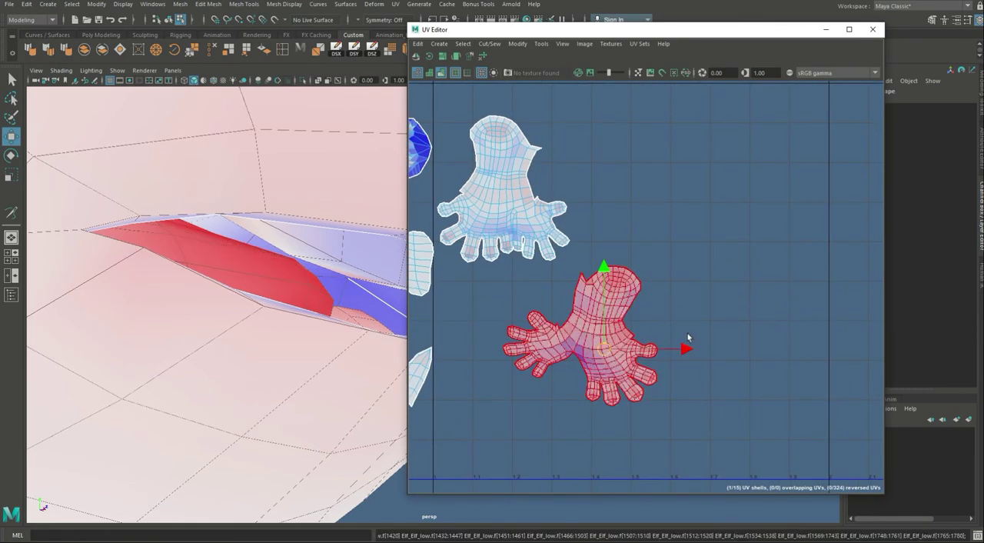
Step: Select the border edges of the open gap between palm and hand on the second arm shell and sew them together
alt+right_drag(532, 365, 692, 361)
right_drag(692, 360, 693, 269)
drag(632, 300, 750, 485)
alt+middle_drag(737, 409, 704, 294)
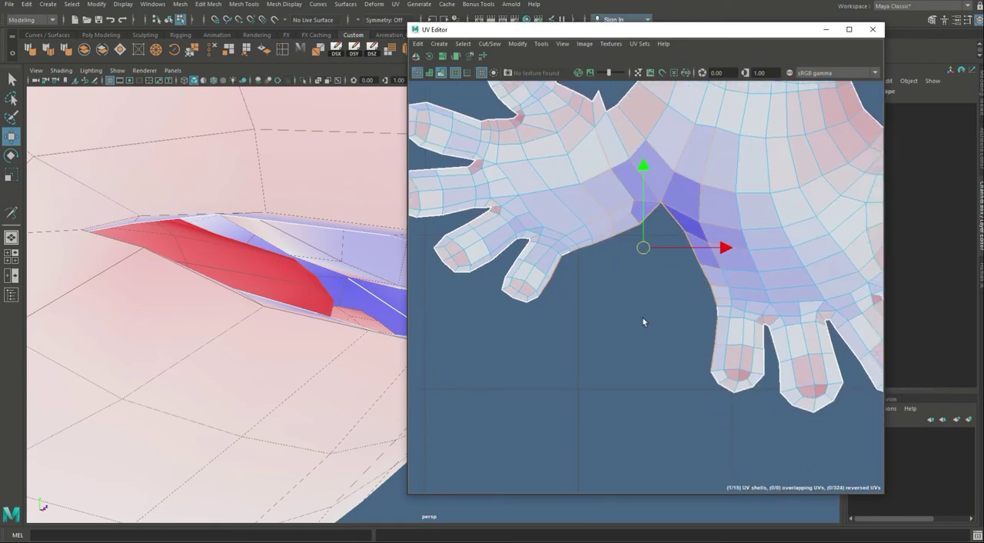
key(shift+s)
Step: Select the whole second arm shell and unfold it
scroll(746, 253, down, 4)
right_drag(747, 253, 793, 212)
click(774, 226)
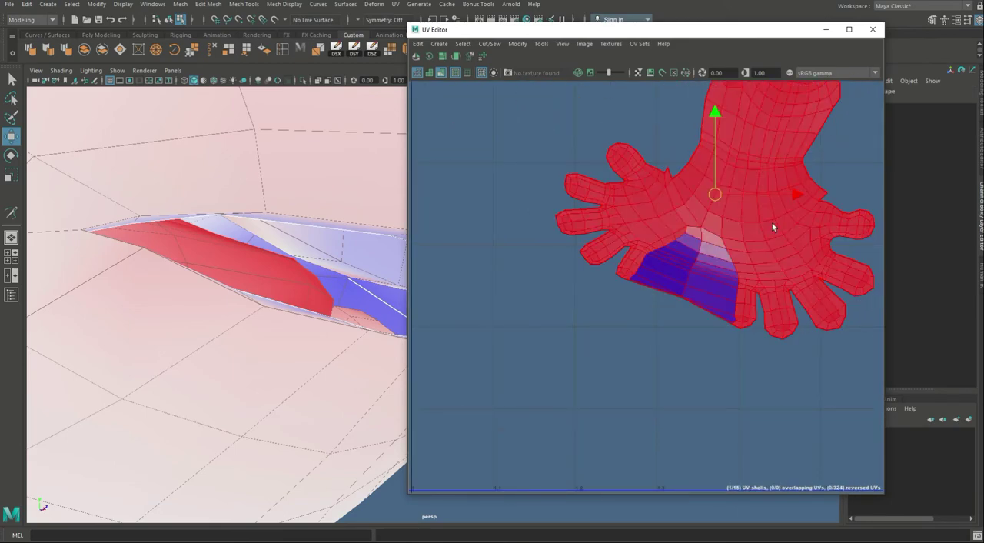
key(ctrl+u)
Step: Rotate the second arm shell so its fingers point down and place it beside the first arm shell
alt+middle_drag(773, 227, 693, 418)
scroll(692, 417, down, 4)
key(e)
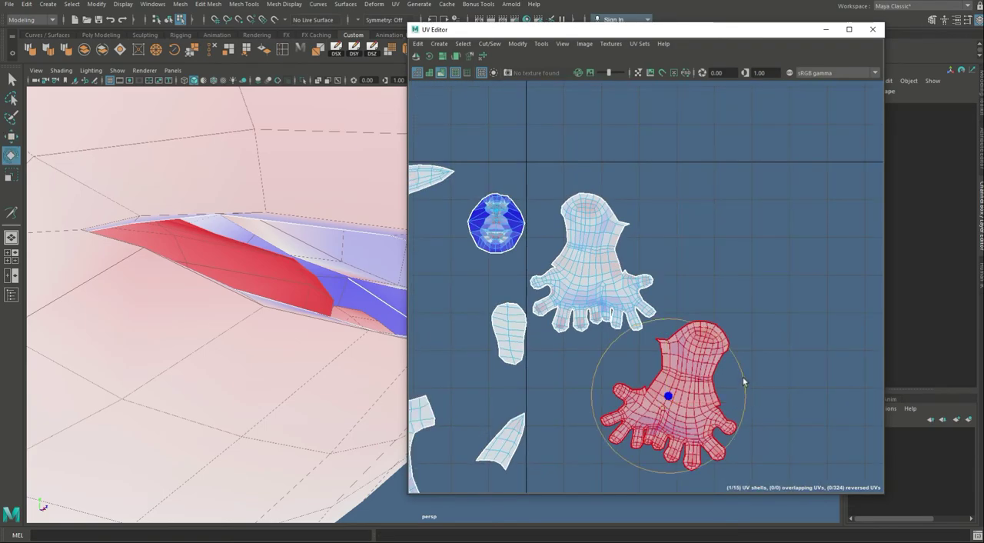
drag(744, 381, 735, 360)
key(w)
drag(669, 396, 725, 273)
alt+middle_drag(518, 351, 614, 317)
scroll(765, 291, down, 3)
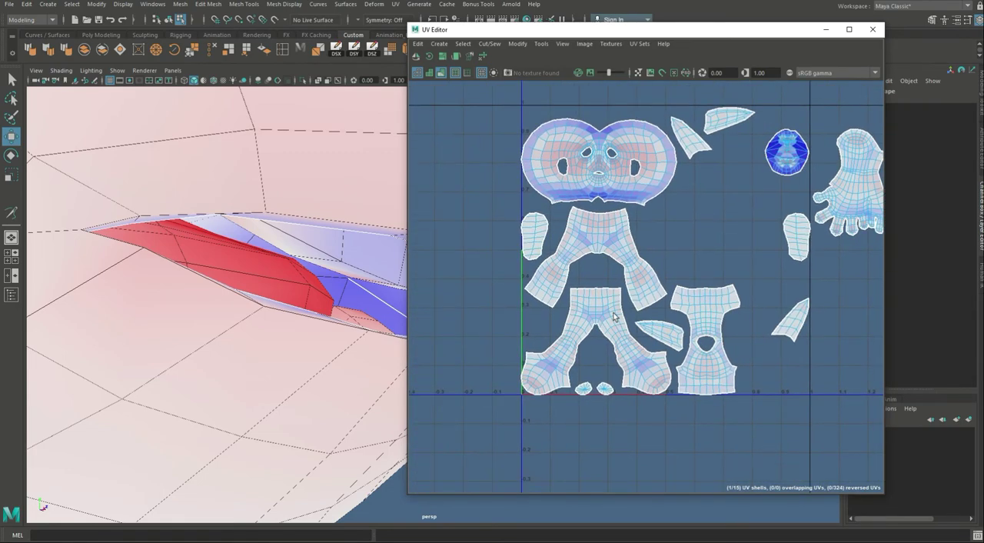
Step: Select the front leg shell and examine which part of the elf's legs it covers on the model
scroll(606, 272, up, 3)
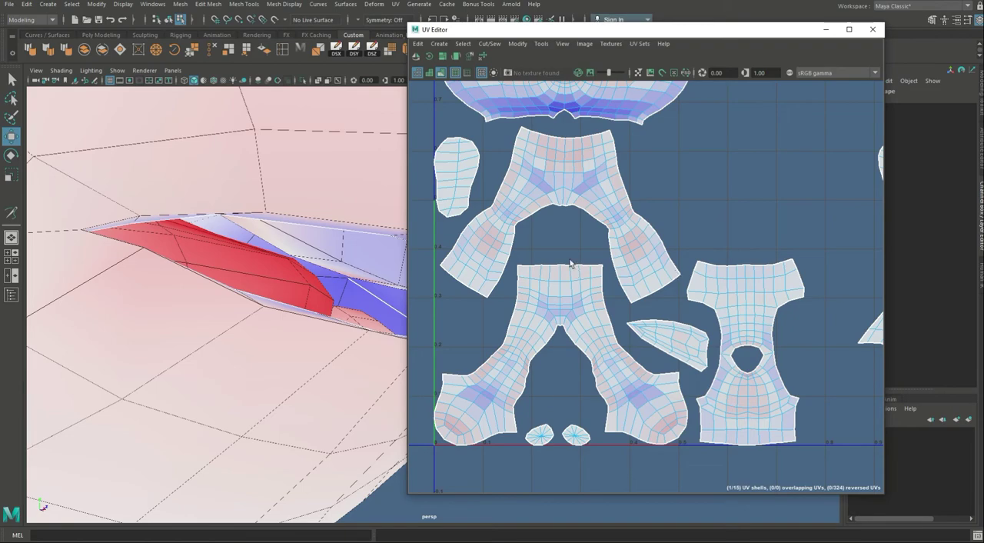
right_drag(558, 317, 558, 383)
click(554, 308)
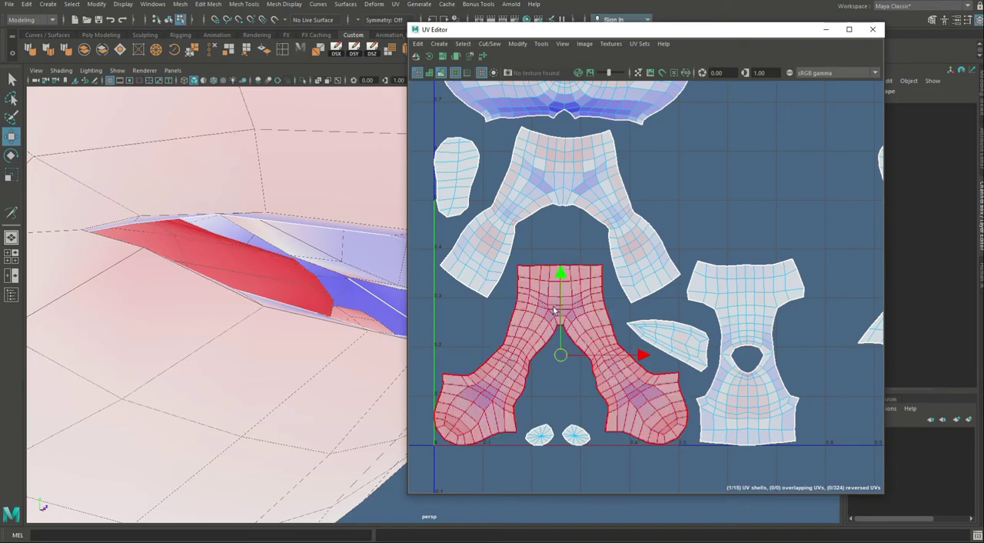
alt+right_drag(361, 298, 311, 288)
alt+drag(312, 289, 346, 212)
alt+right_drag(347, 212, 323, 362)
alt+middle_drag(323, 361, 248, 253)
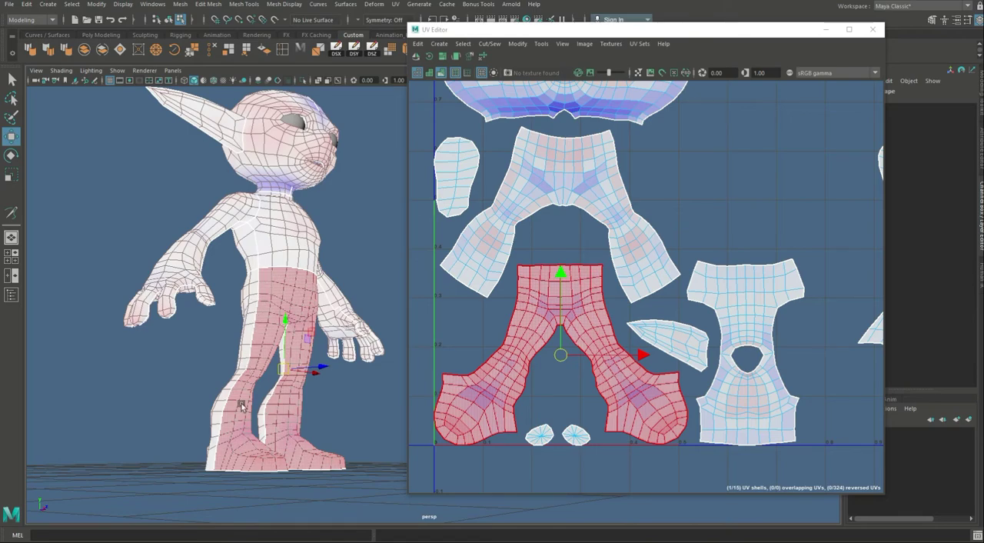
alt+right_drag(457, 331, 572, 357)
alt+middle_drag(573, 358, 585, 368)
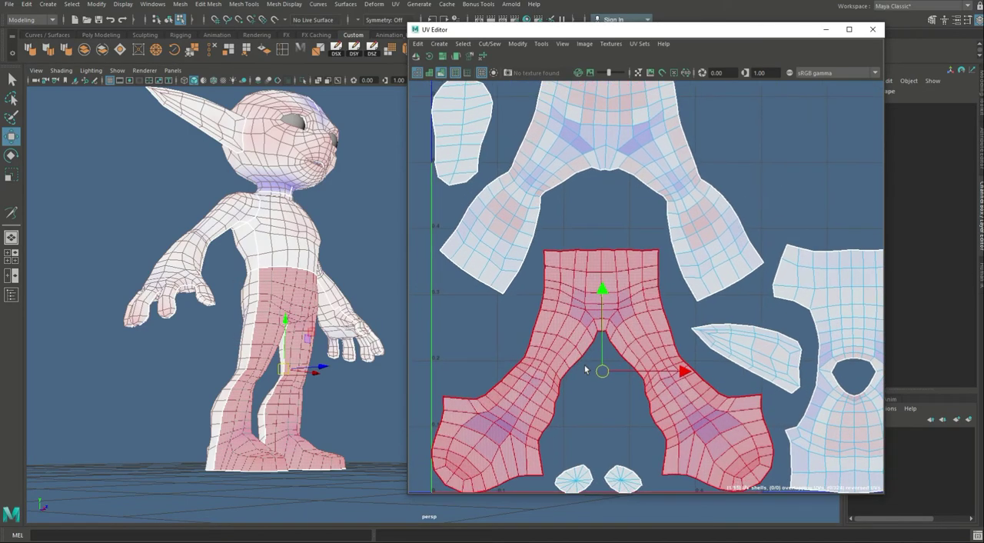
Step: Select the vertical centre edge line of the rear leg shell and locate it on the back of the model
alt+middle_drag(606, 195, 608, 305)
alt+right_drag(626, 334, 636, 201)
click(606, 164)
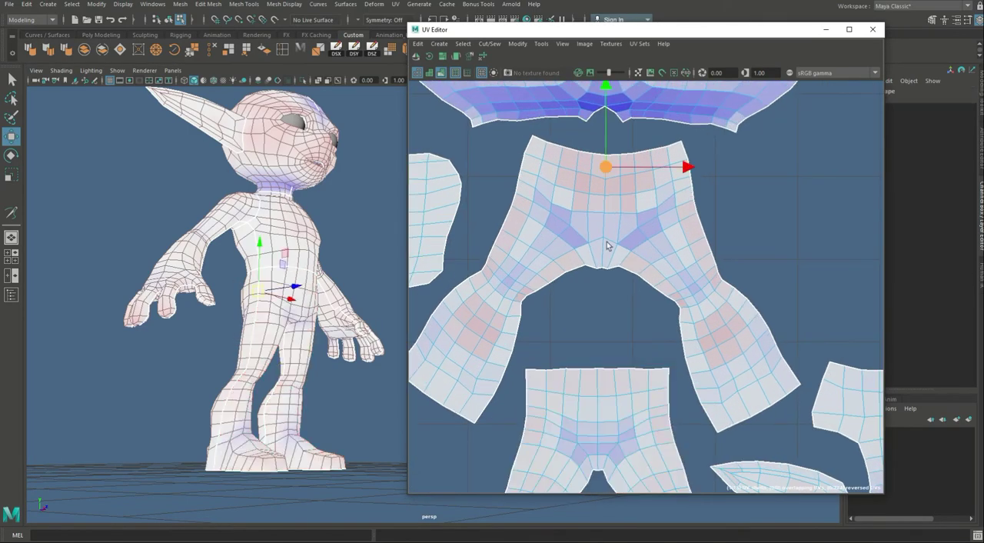
shift+double_click(604, 260)
alt+right_drag(293, 310, 231, 315)
alt+drag(231, 314, 310, 310)
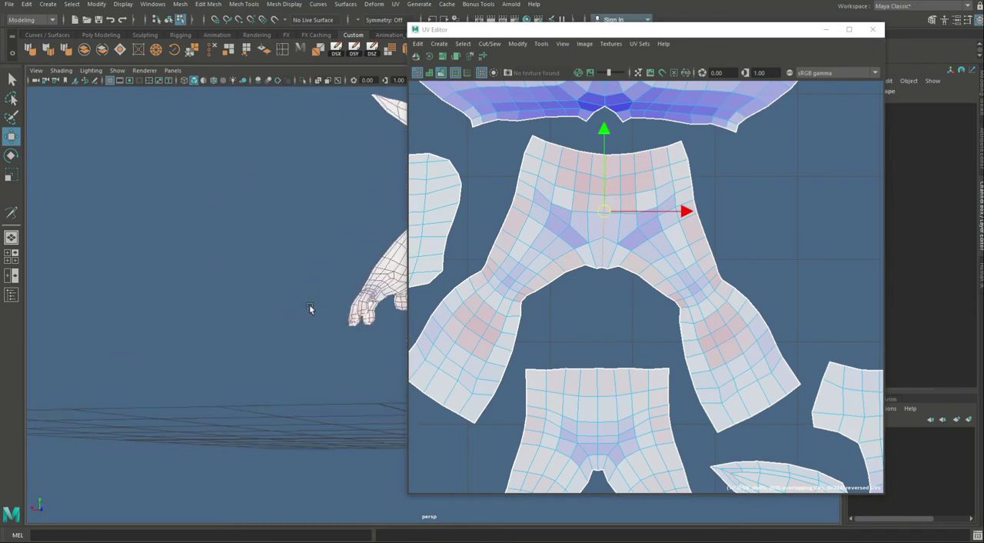
alt+middle_drag(310, 310, 185, 315)
alt+right_drag(184, 316, 424, 359)
alt+middle_drag(238, 225, 337, 223)
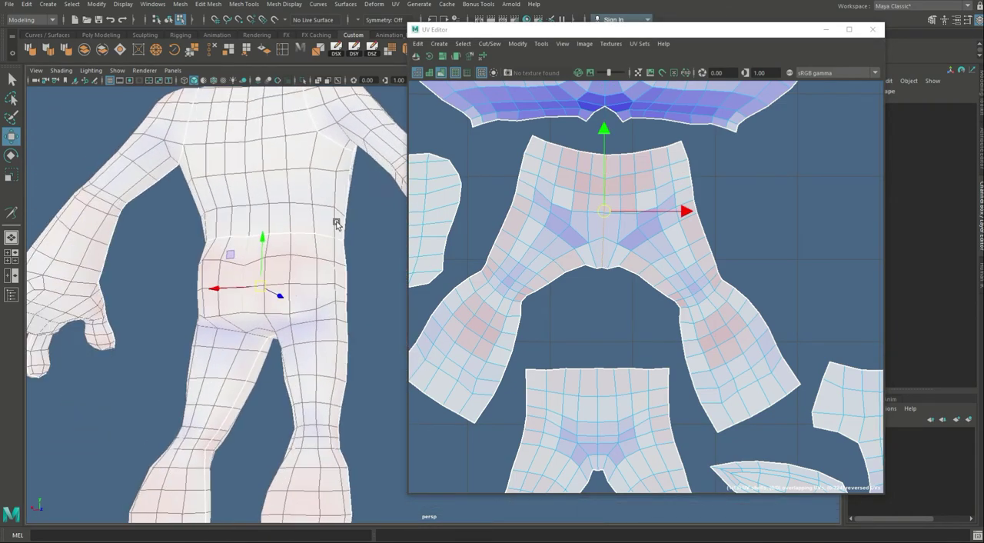
alt+right_drag(336, 223, 379, 253)
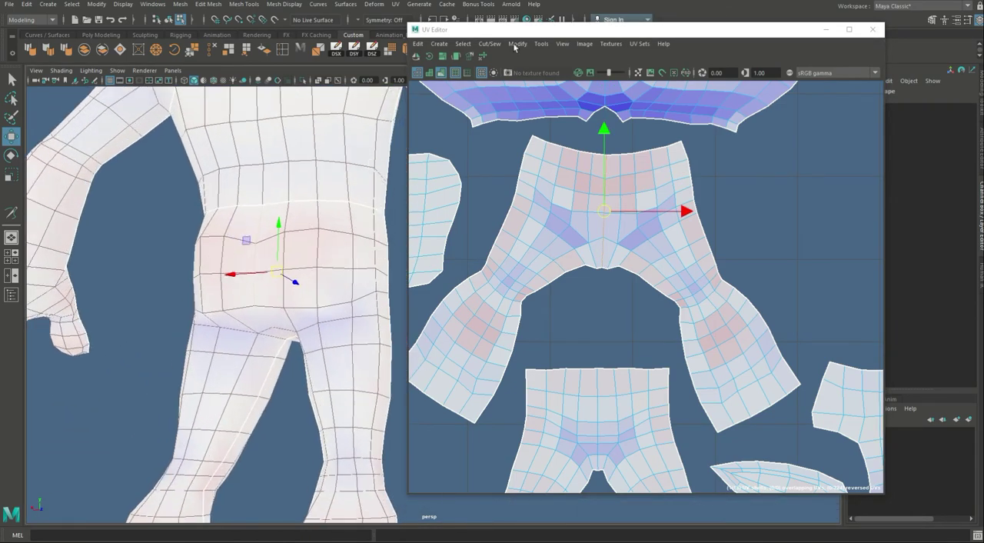
Step: Turn off the UV distortion shading and cut the rear leg shell in two along its vertical centre edges
click(446, 74)
alt+drag(281, 309, 298, 261)
alt+middle_drag(264, 213, 261, 197)
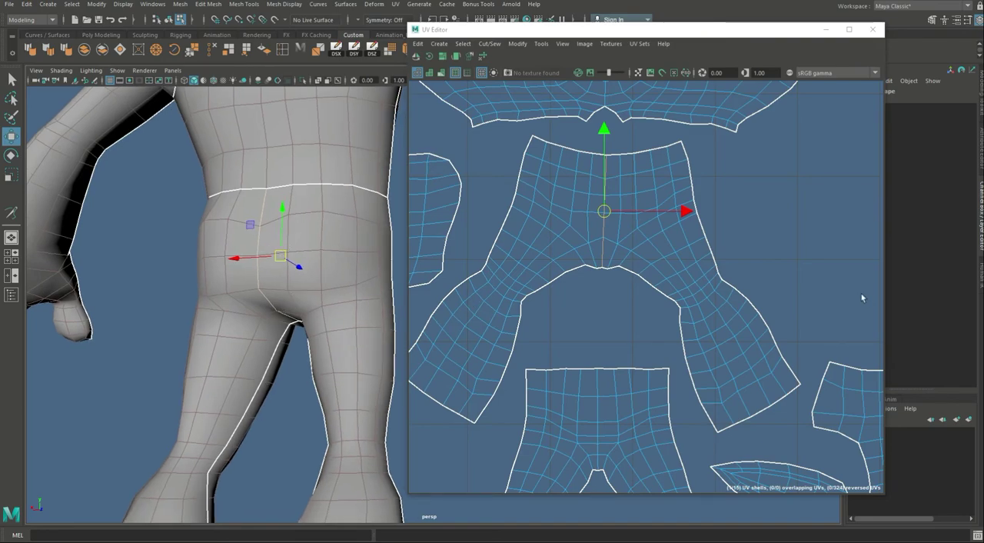
scroll(666, 244, down, 2)
alt+middle_drag(640, 269, 612, 259)
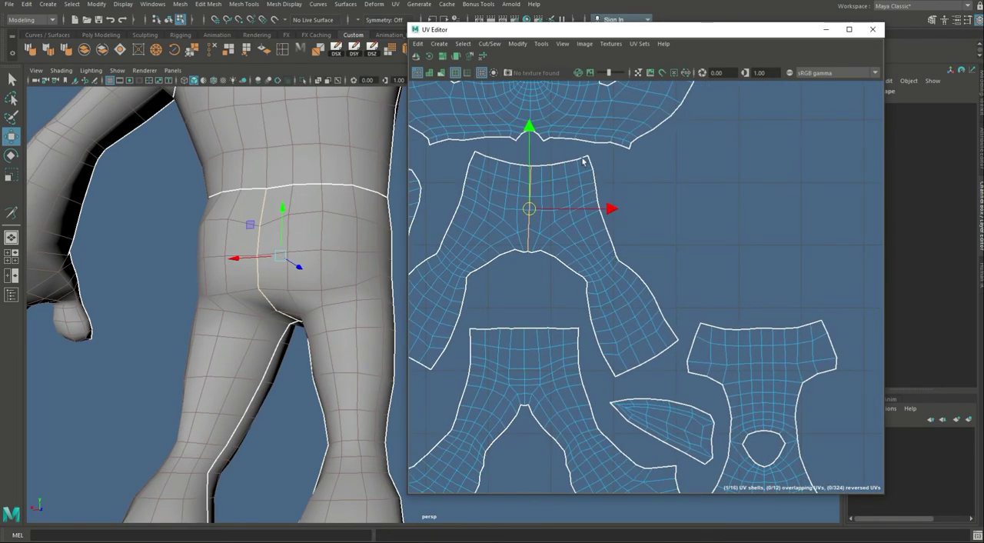
Step: Attach each half of the rear leg shell to the front leg shell along its outer side edges with Move and Sew
drag(602, 186, 676, 337)
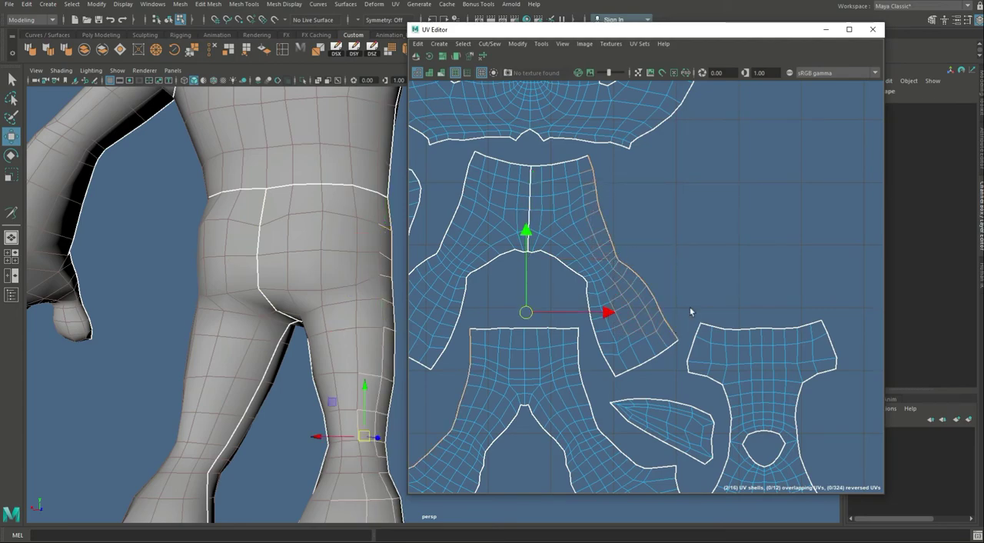
scroll(603, 312, down, 3)
alt+middle_drag(577, 299, 608, 276)
key(g)
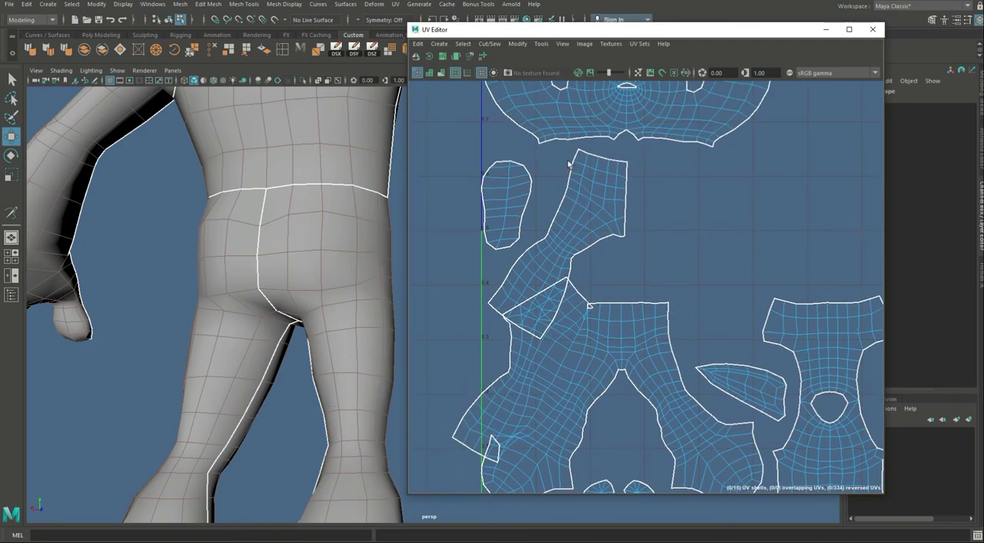
drag(545, 156, 523, 291)
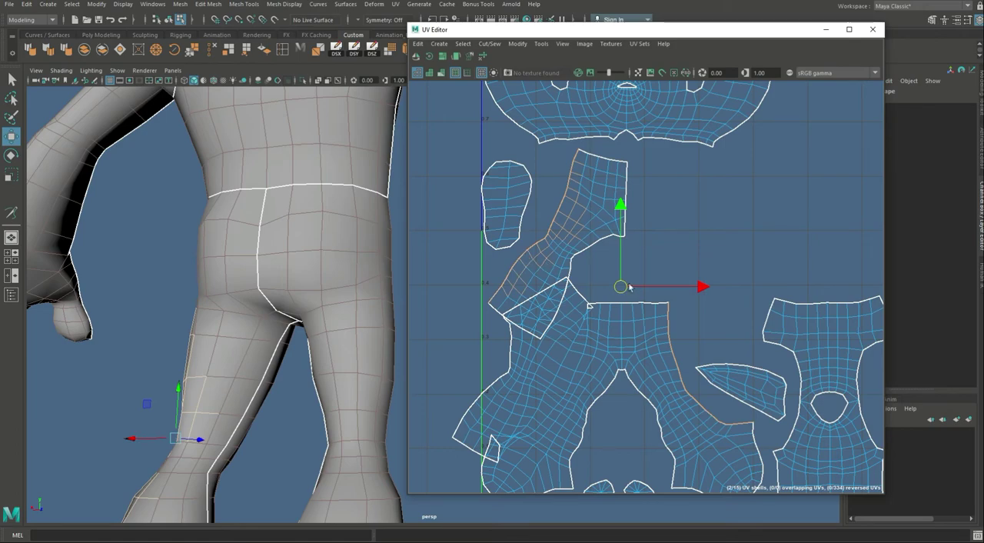
key(g)
Step: Select the combined leg shell, unfold it and move it into the empty UV space below the arm shells
right_click(921, 383)
click(641, 347)
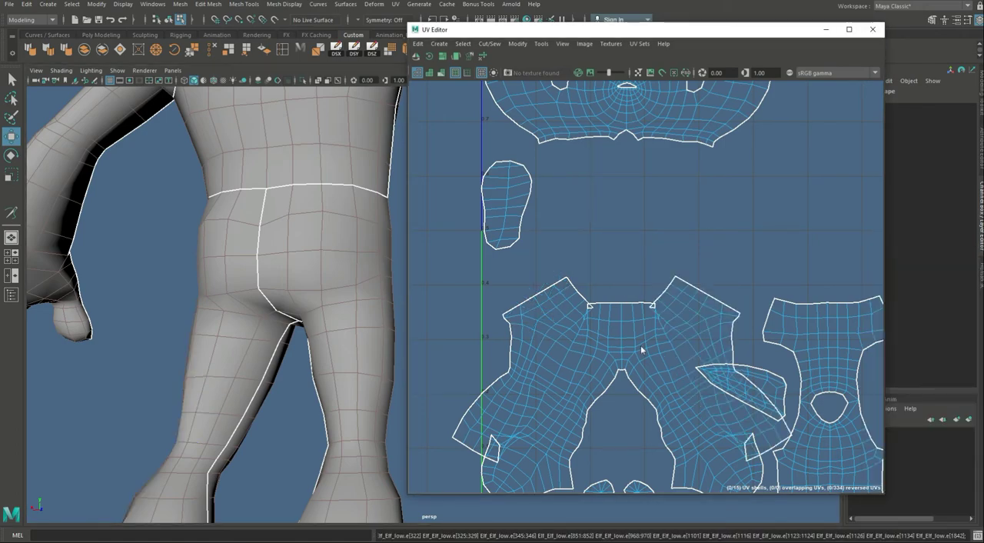
click(640, 328)
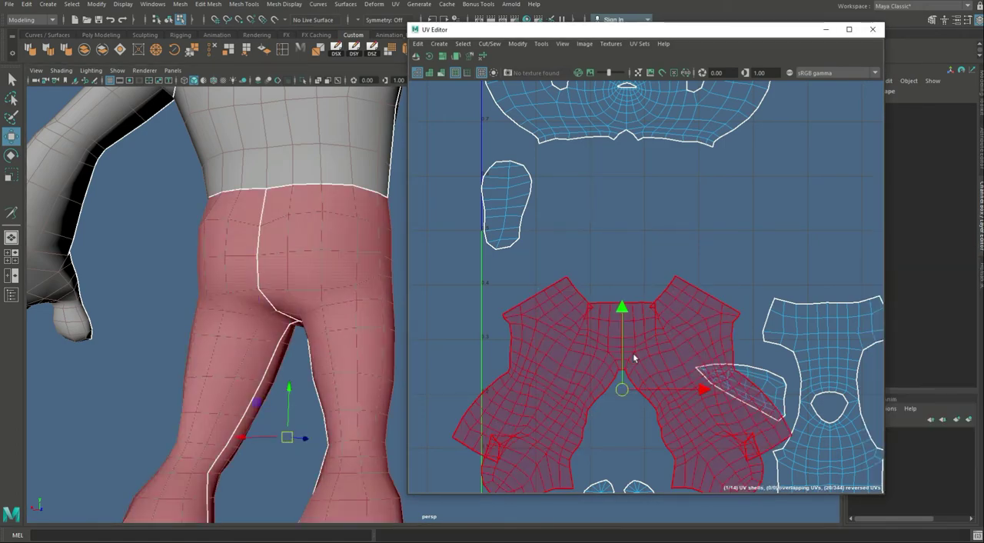
scroll(737, 220, down, 5)
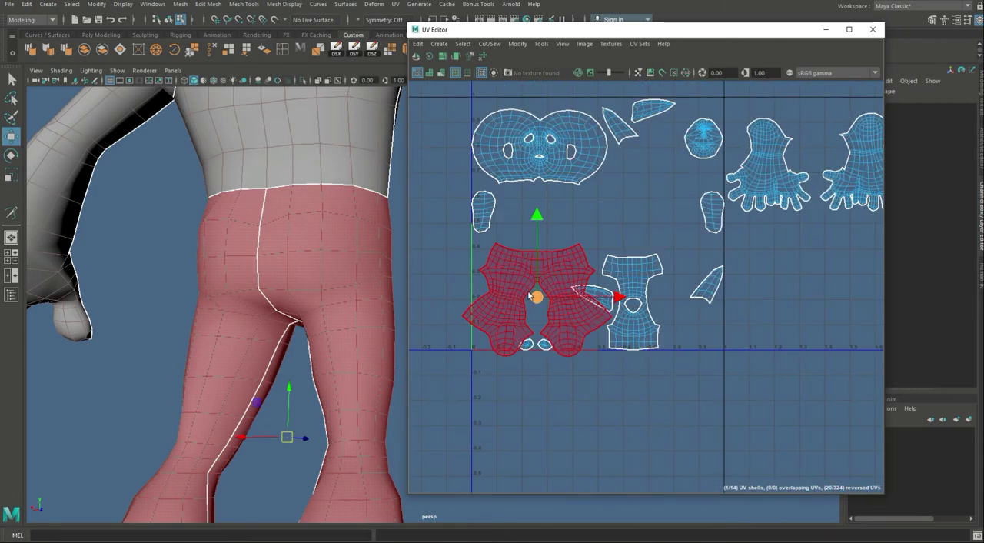
drag(536, 297, 818, 297)
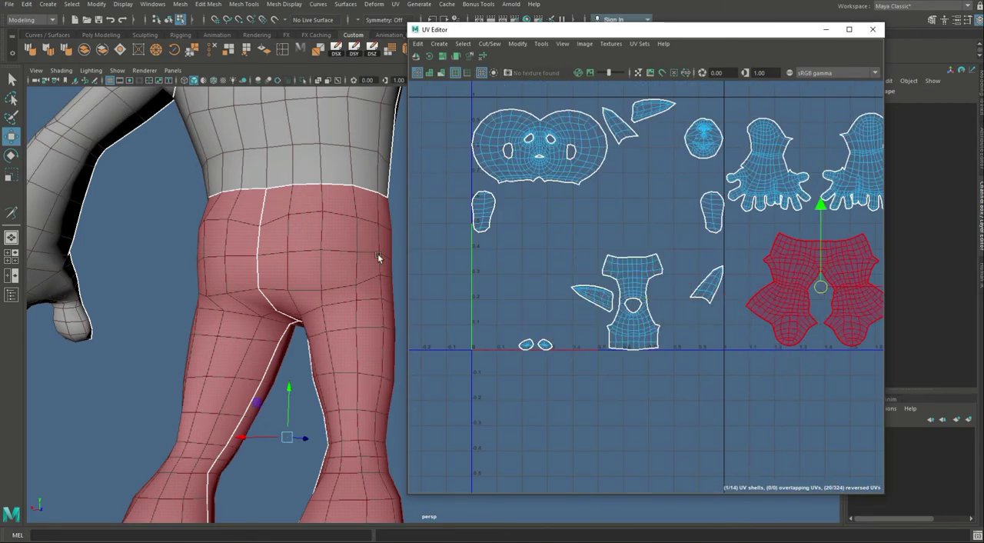
Step: Cut the torso shell along the vertical edge line running down the centre of the elf's back
alt+middle_drag(296, 231, 242, 415)
alt+middle_drag(250, 296, 244, 426)
alt+drag(244, 426, 137, 408)
alt+middle_drag(217, 407, 272, 361)
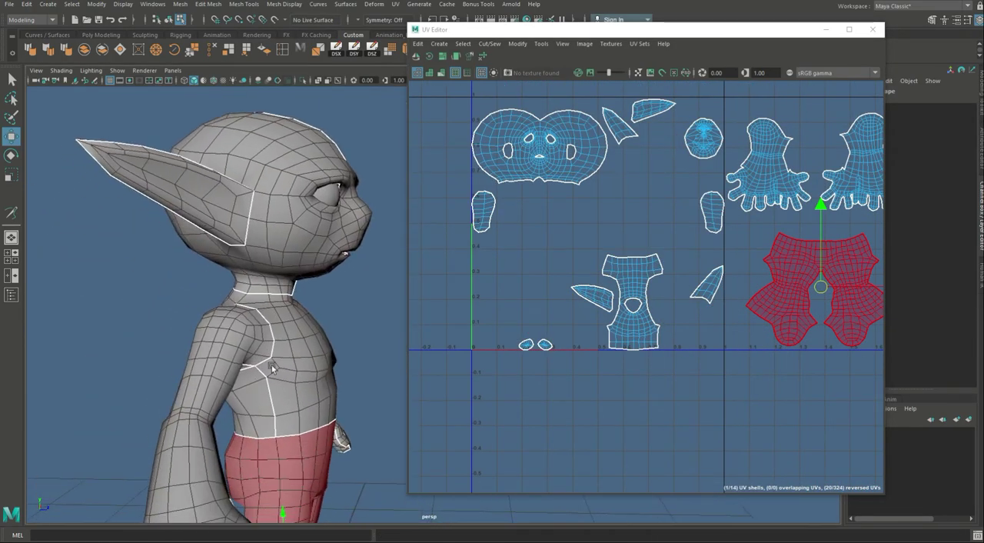
alt+drag(272, 361, 251, 371)
alt+middle_drag(373, 407, 318, 363)
scroll(314, 367, up, 2)
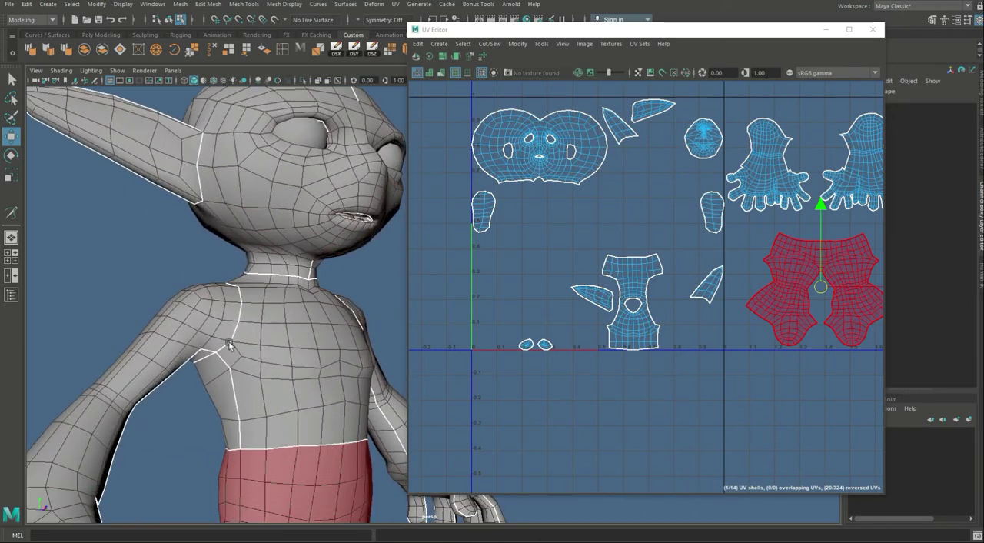
alt+drag(185, 419, 336, 415)
click(312, 315)
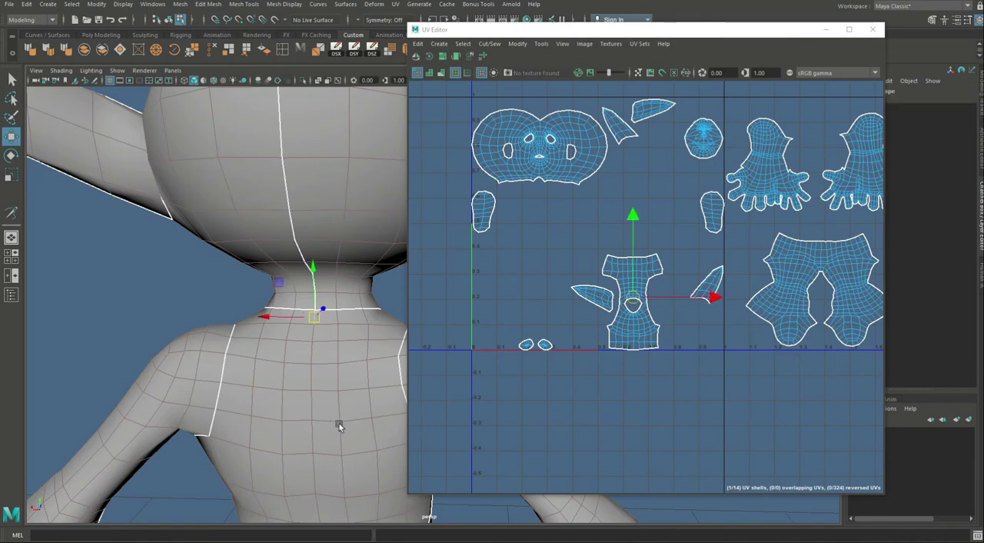
alt+middle_drag(339, 423, 325, 293)
double_click(319, 321)
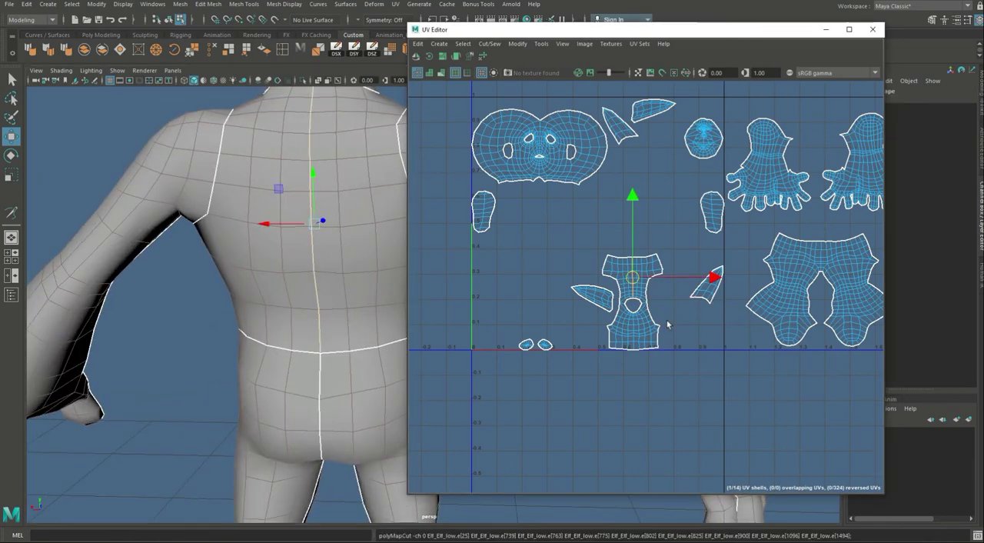
scroll(690, 333, up, 6)
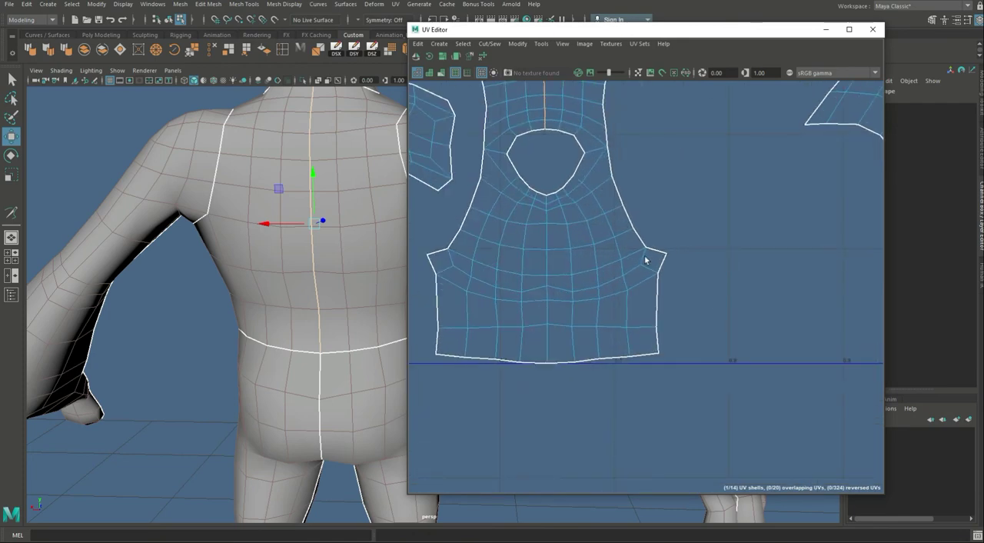
drag(679, 317, 692, 342)
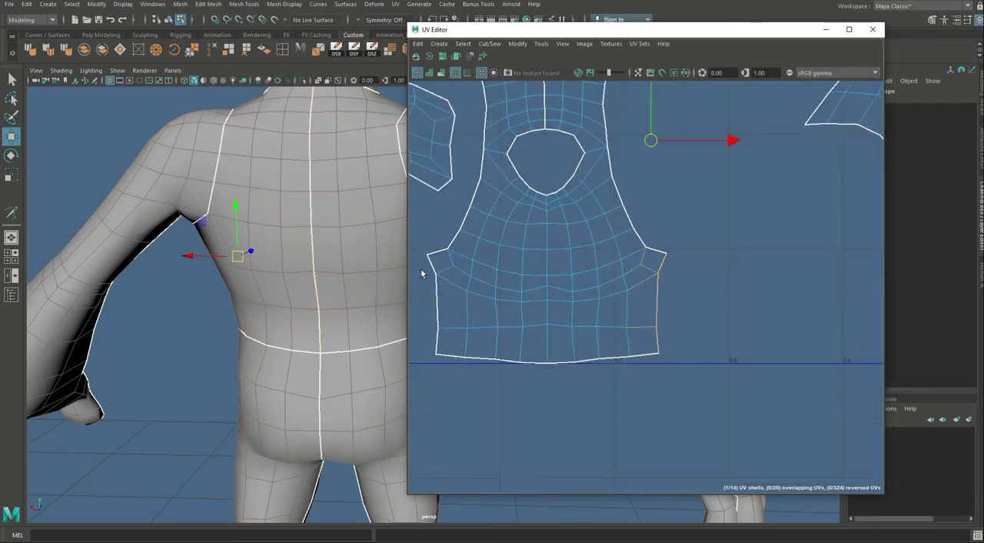
shift+drag(421, 270, 460, 347)
alt+middle_drag(596, 231, 620, 319)
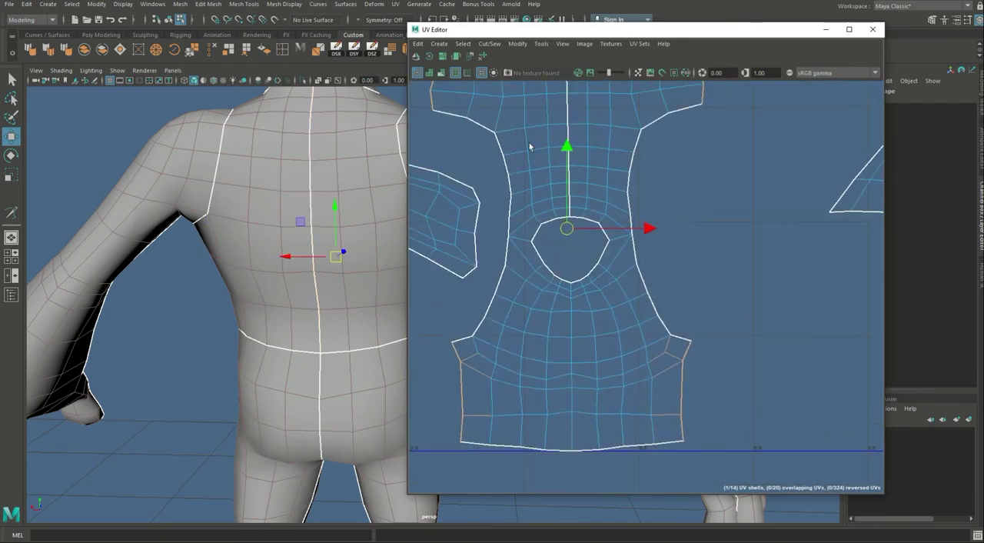
Step: Cut the torso shell along the two shoulder edges on either side of the neck opening
alt+middle_drag(574, 218, 618, 247)
click(563, 270)
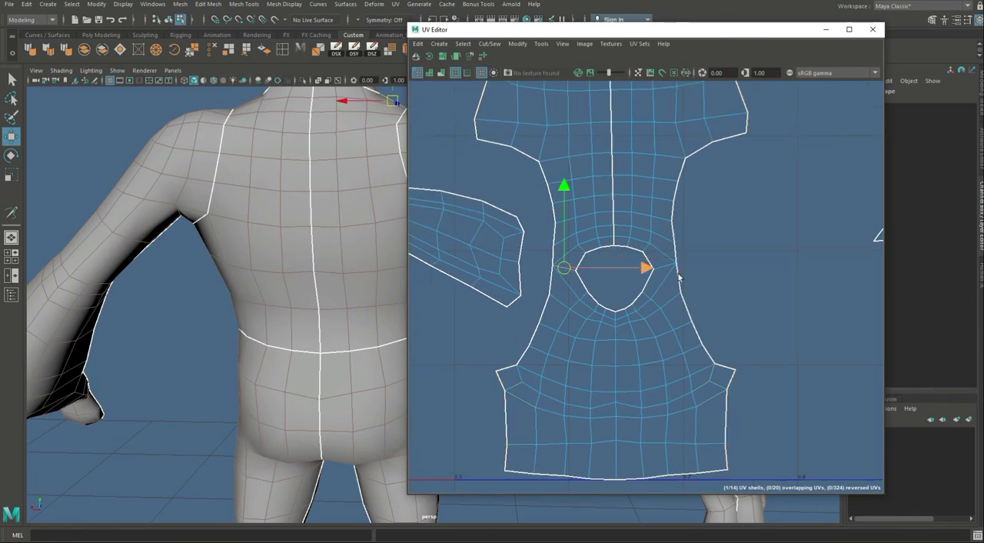
shift+click(666, 269)
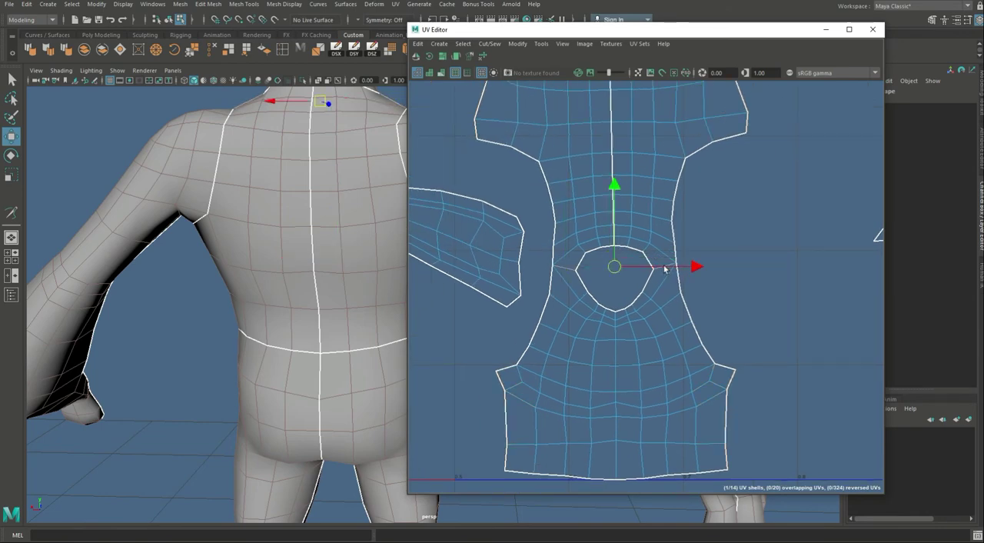
key(shift+x)
Step: Join the two back halves to the front torso shell along both side edges with Move and Sew
drag(698, 371, 766, 470)
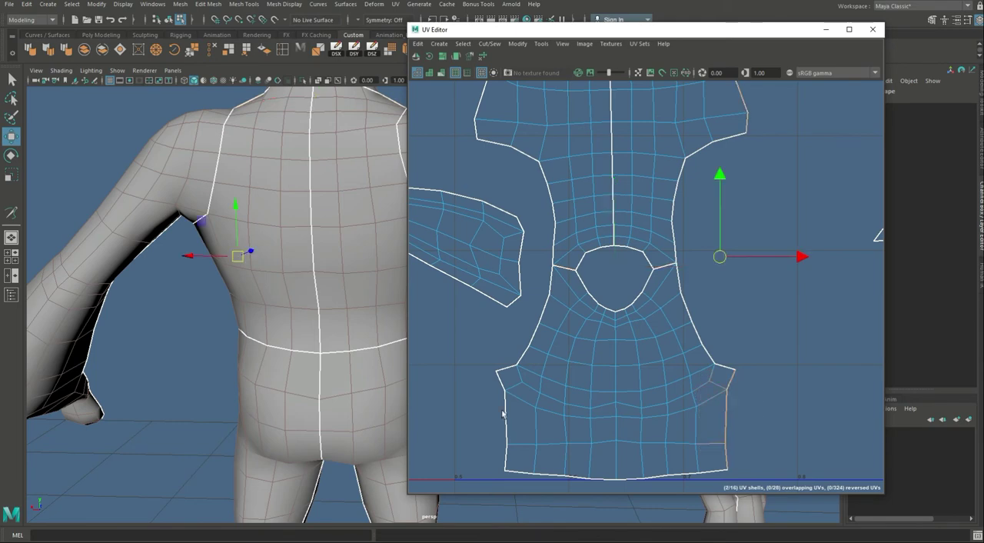
shift+drag(483, 386, 530, 455)
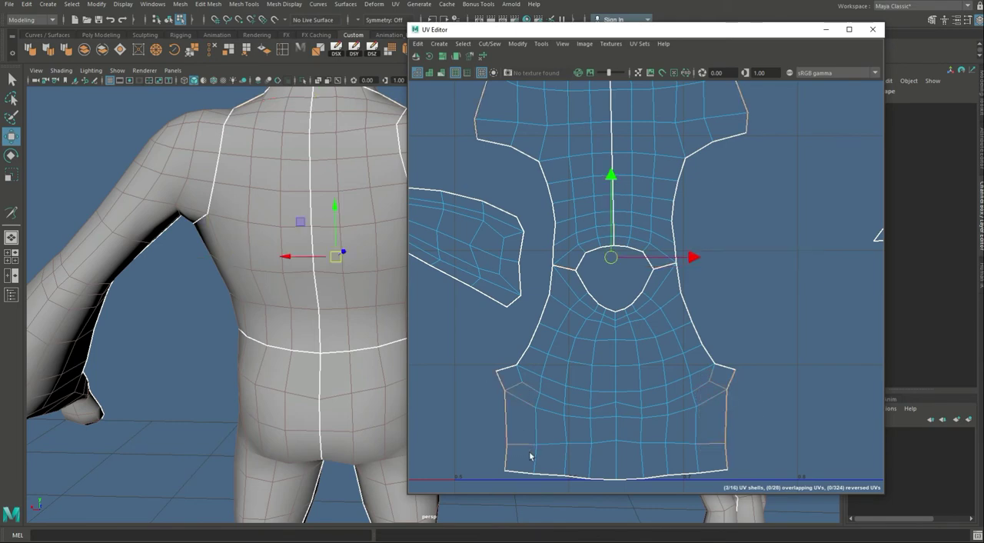
key(shift+s)
Step: Select the joined torso shell, unfold it and move it into the empty UV space above the arm shells
scroll(669, 319, down, 4)
key(F11)
double_click(648, 339)
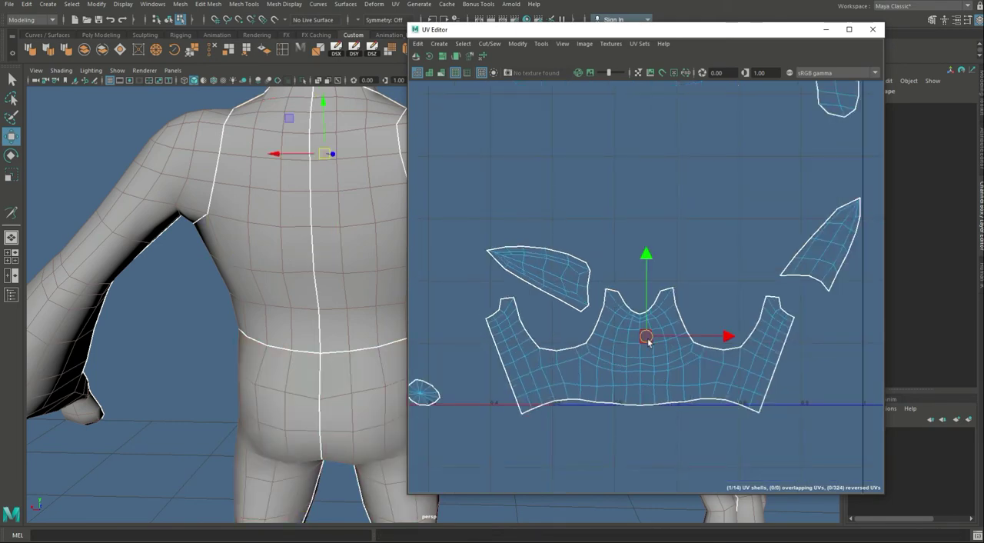
key(ctrl+u)
alt+right_drag(752, 398, 323, 209)
alt+middle_drag(698, 338, 558, 290)
drag(574, 334, 693, 152)
alt+right_drag(519, 263, 665, 247)
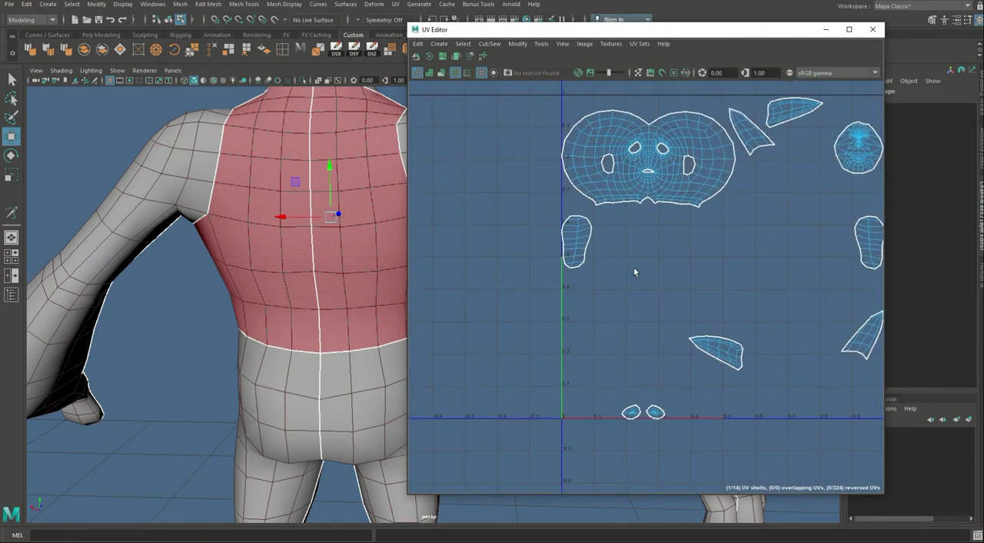
alt+middle_drag(823, 257, 639, 345)
alt+right_drag(639, 346, 712, 330)
Step: Join the first ear's two shells along the edge line running down the ear to its tip with Move and Sew
alt+middle_drag(253, 117, 269, 336)
alt+drag(269, 336, 172, 359)
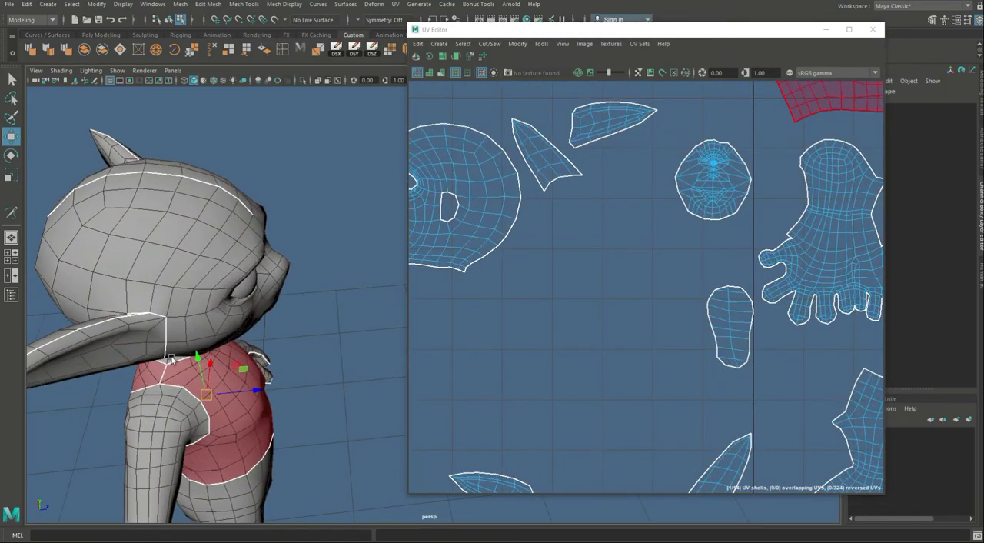
alt+middle_drag(171, 359, 259, 354)
alt+drag(259, 354, 243, 307)
alt+right_drag(244, 308, 322, 292)
alt+middle_drag(321, 292, 323, 369)
alt+drag(323, 369, 282, 287)
right_drag(282, 287, 271, 255)
click(275, 267)
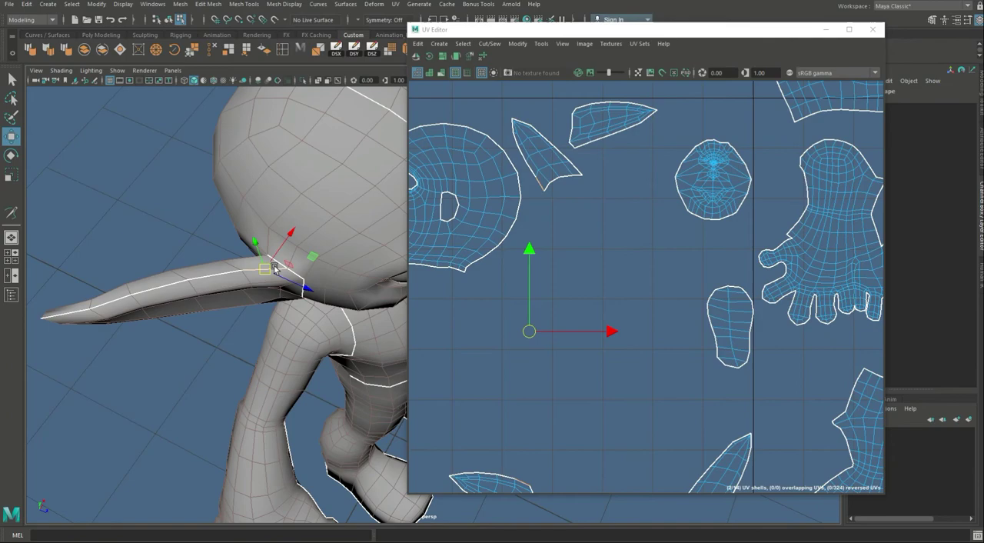
shift+click(81, 310)
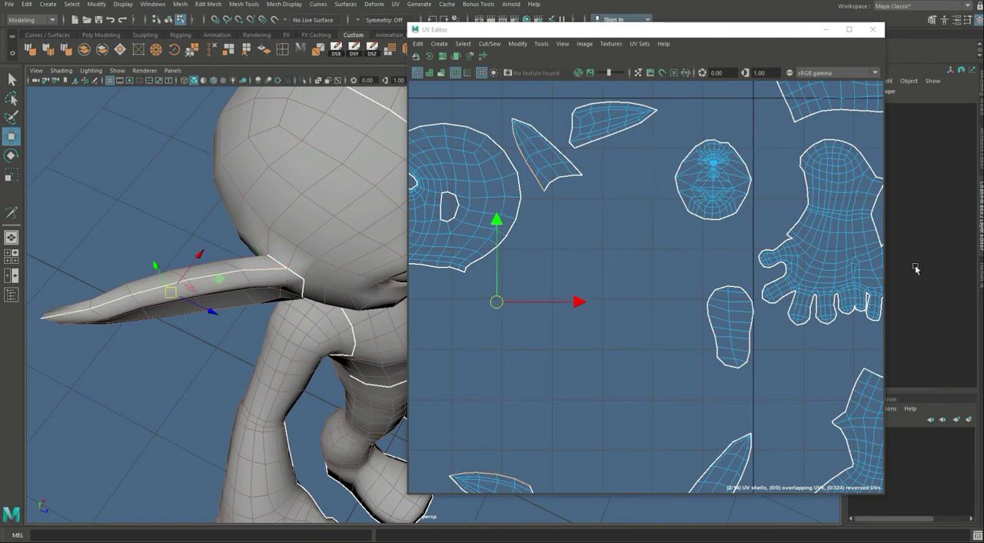
key(g)
Step: Join the opposite ear's two shells along its full-length seam from base to tip with Move and Sew
alt+drag(245, 284, 295, 311)
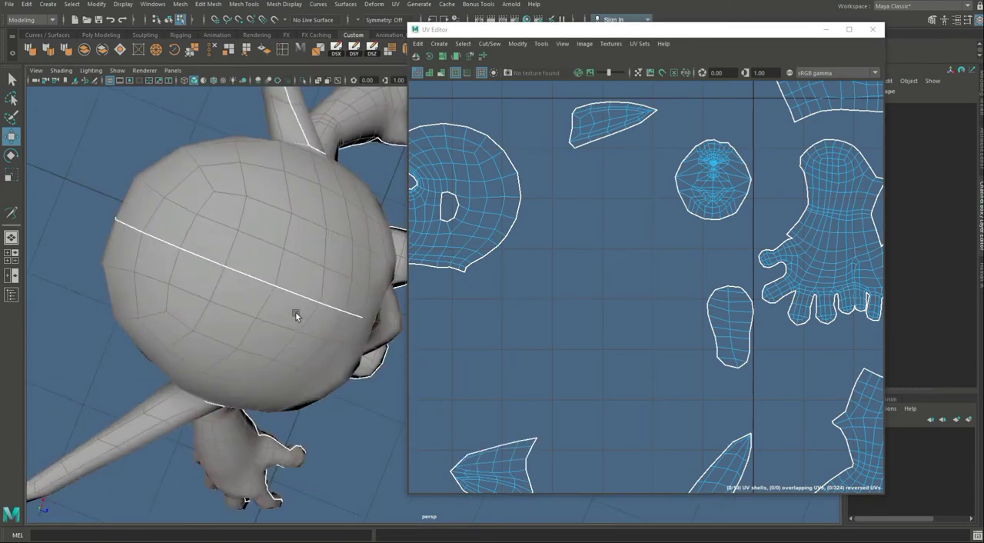
alt+middle_drag(295, 312, 310, 394)
click(310, 195)
key(f)
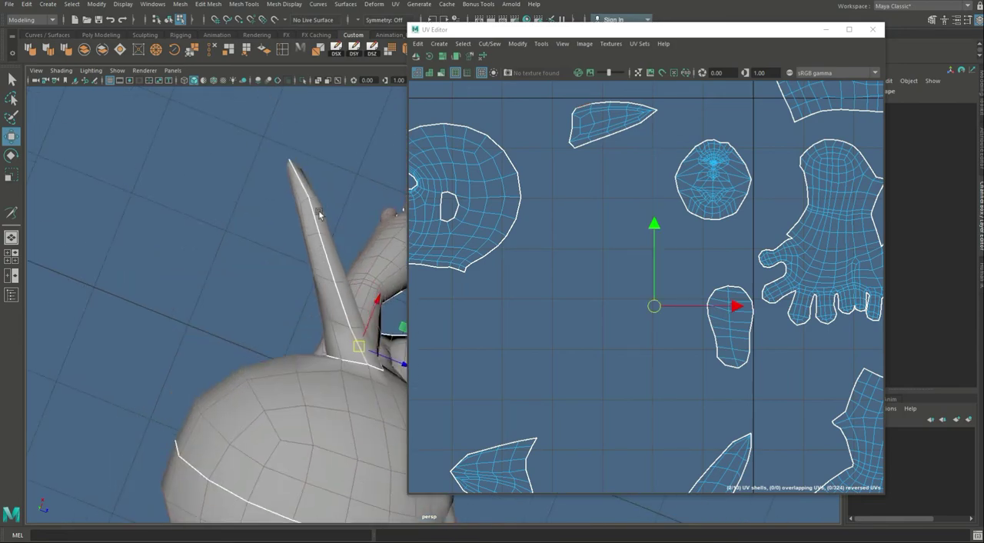
shift+click(306, 190)
key(g)
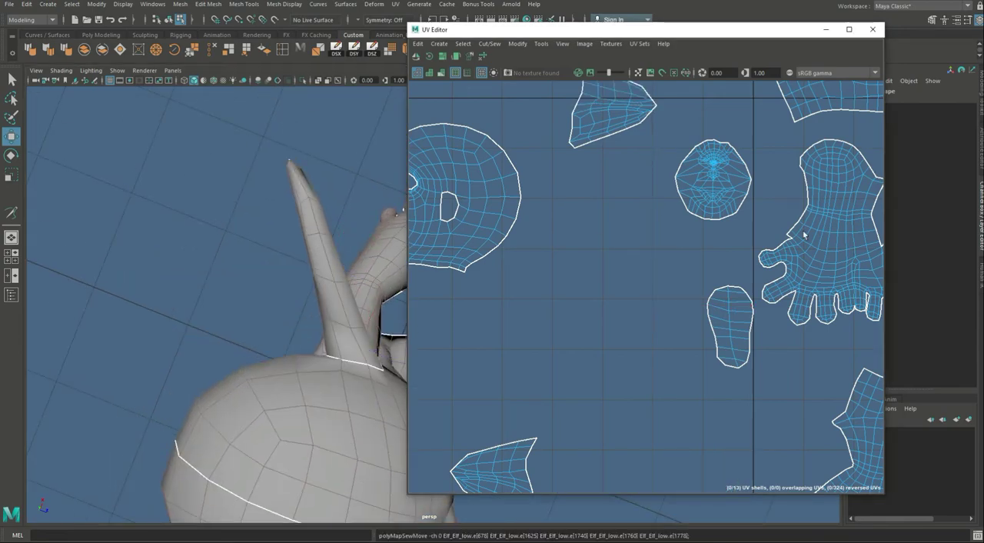
Step: Select the joined ear shells and unfold them
alt+middle_drag(845, 389, 802, 92)
scroll(521, 218, down, 3)
click(536, 171)
click(536, 170)
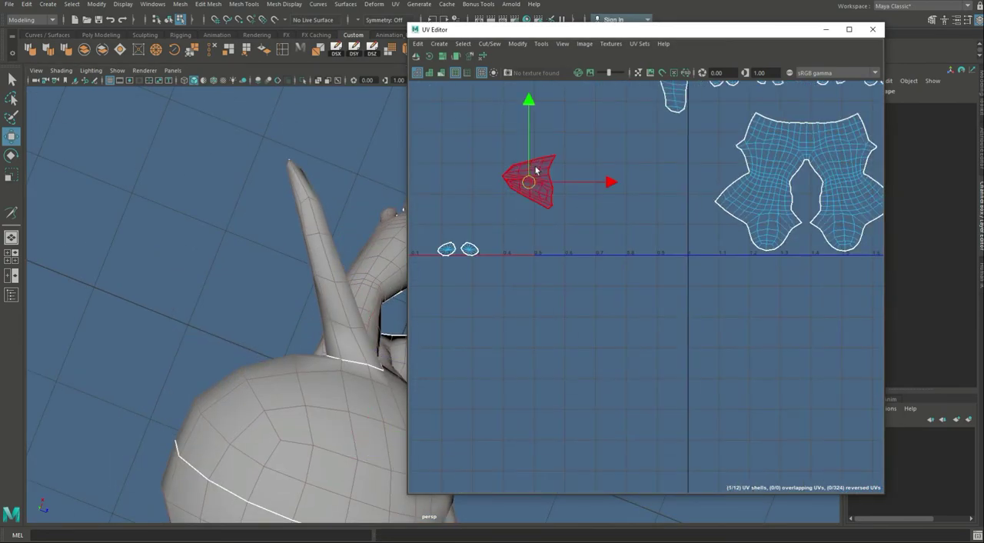
alt+right_drag(518, 201, 483, 148)
alt+middle_drag(483, 148, 539, 245)
click(679, 137)
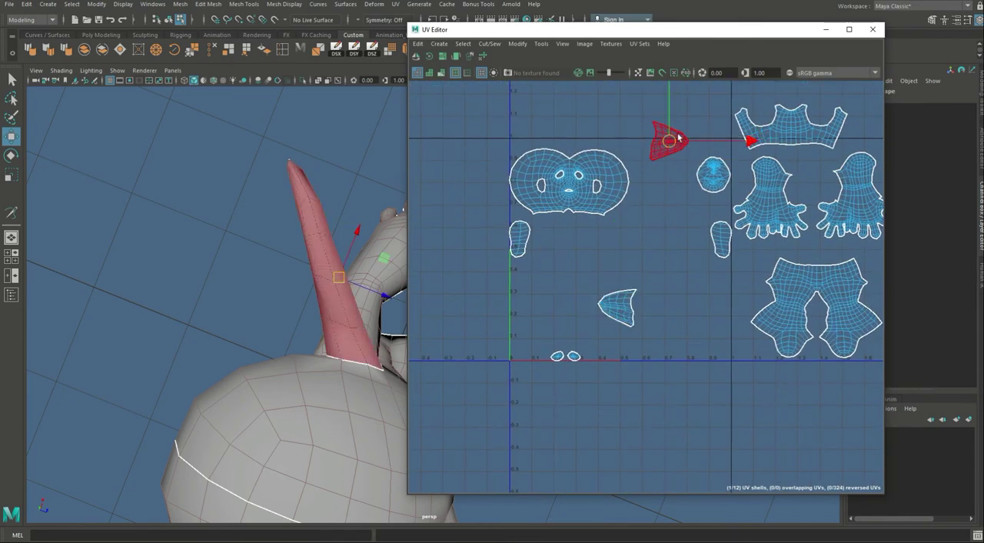
key(ctrl+u)
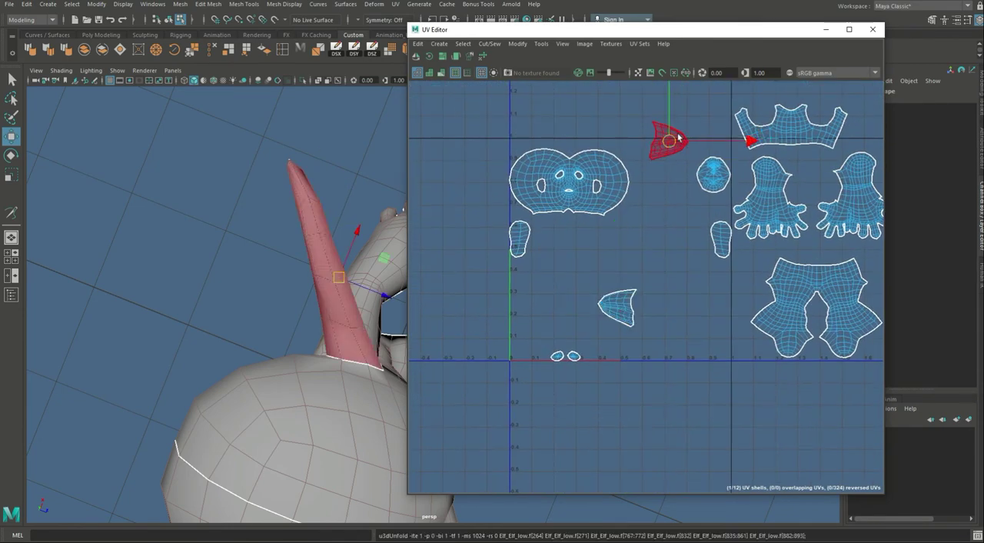
Step: Place the separate foot sole shell beside its counterpart and move the two small eye shells above the head shell
click(520, 235)
drag(528, 237, 702, 240)
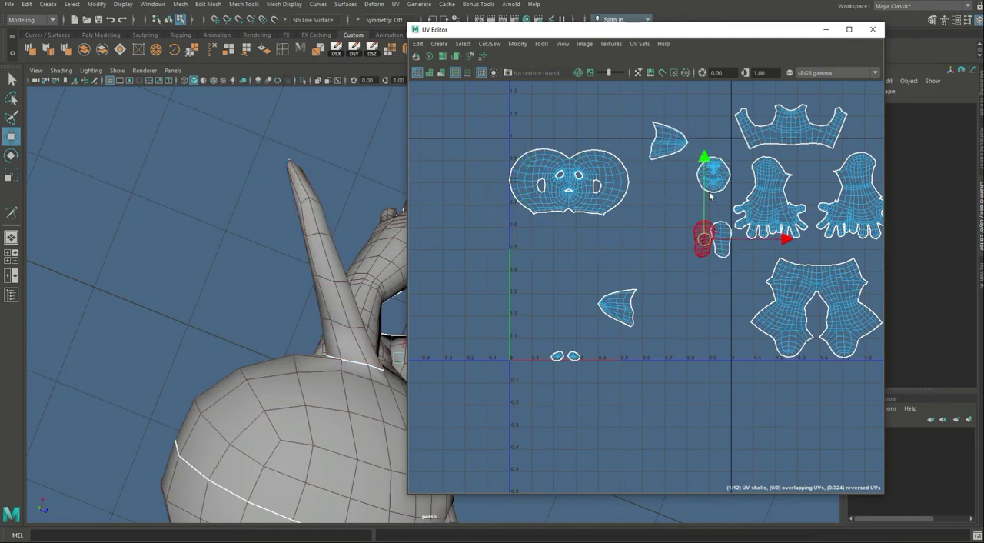
drag(524, 335, 632, 395)
drag(565, 356, 576, 128)
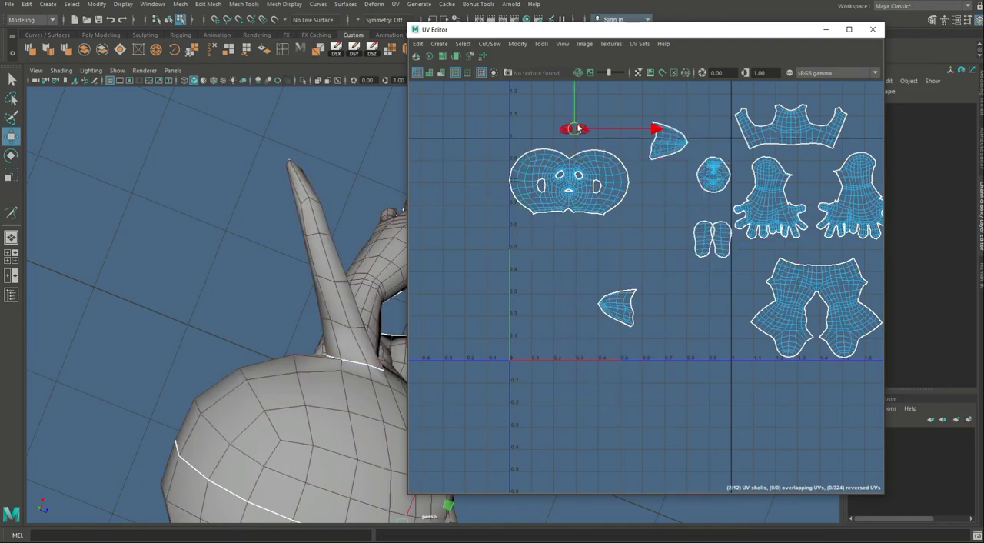
Step: Sew the two small eye shells into the head shell along the edges around both eye openings
scroll(559, 176, up, 2)
scroll(559, 176, up, 5)
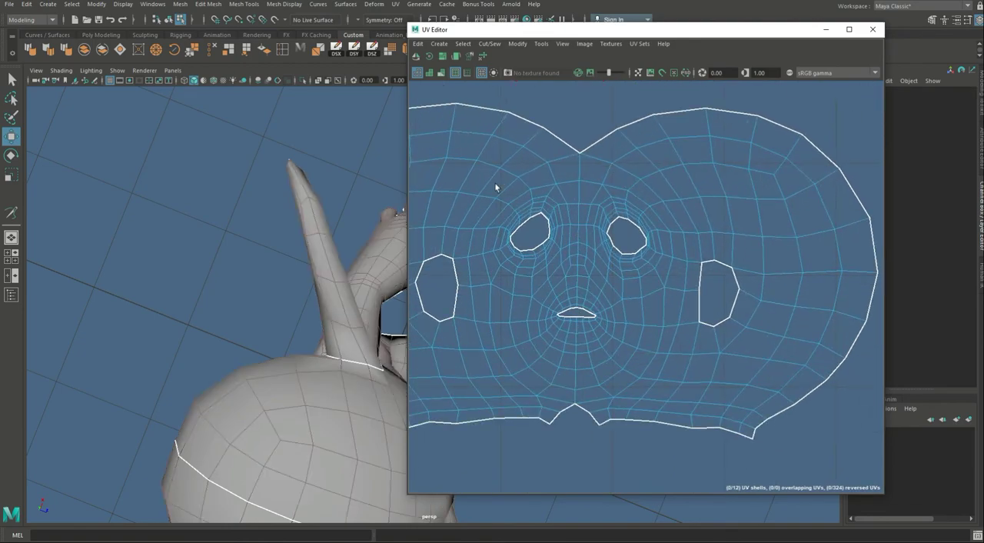
drag(499, 187, 654, 263)
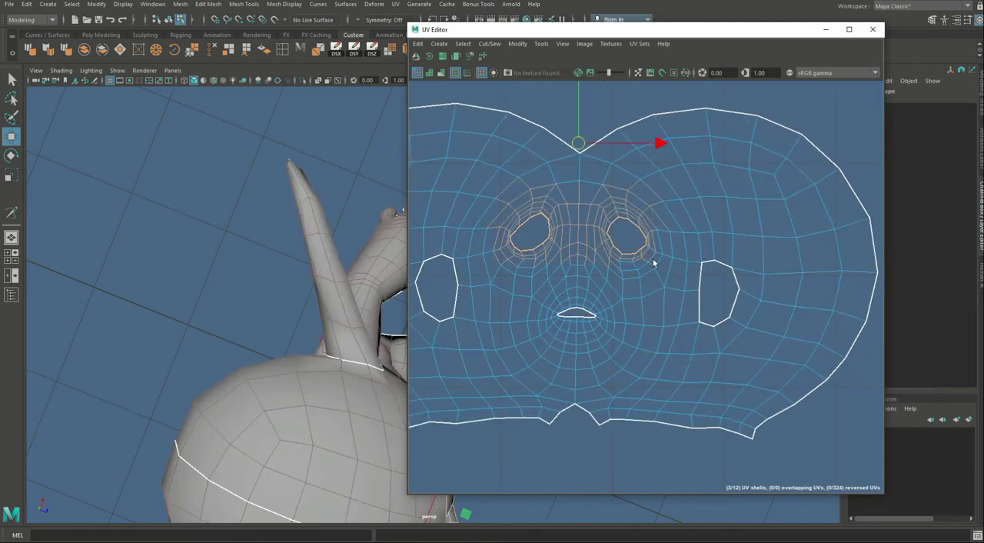
key(shift+s)
Step: Unfold the complete head shell and rotate it upright
scroll(648, 216, down, 4)
right_drag(648, 214, 647, 259)
click(641, 209)
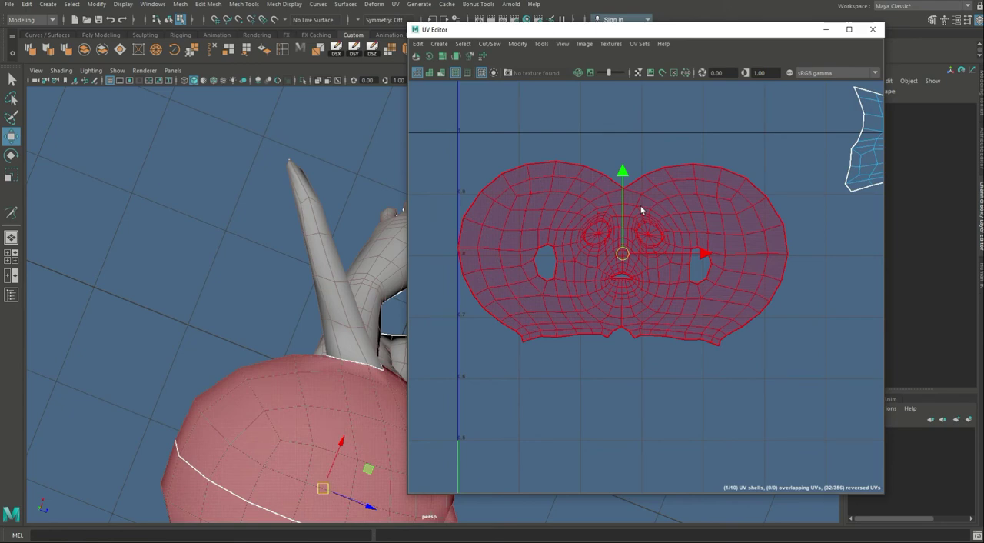
key(ctrl+u)
scroll(746, 344, down, 4)
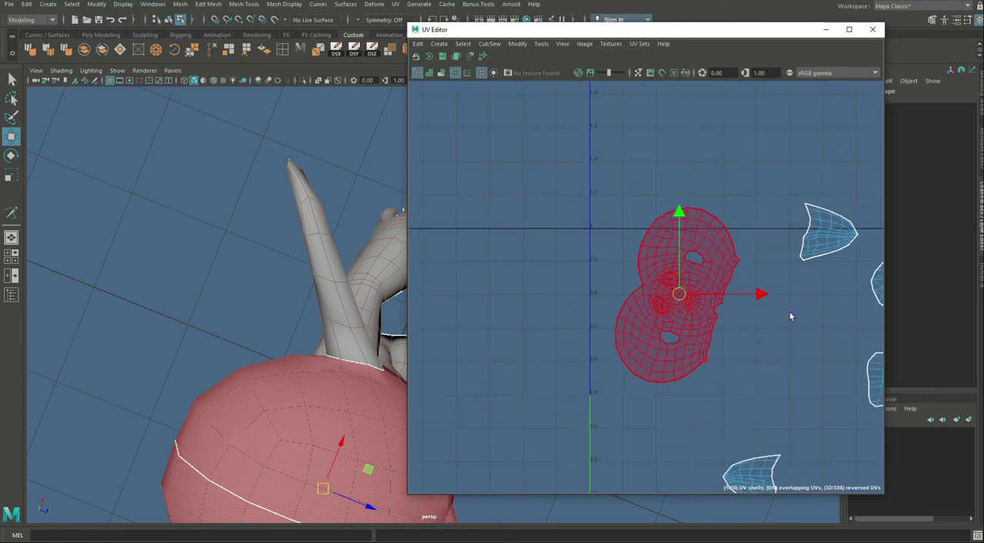
alt+middle_drag(790, 316, 732, 260)
key(e)
drag(695, 201, 691, 343)
key(w)
alt+middle_drag(665, 370, 582, 301)
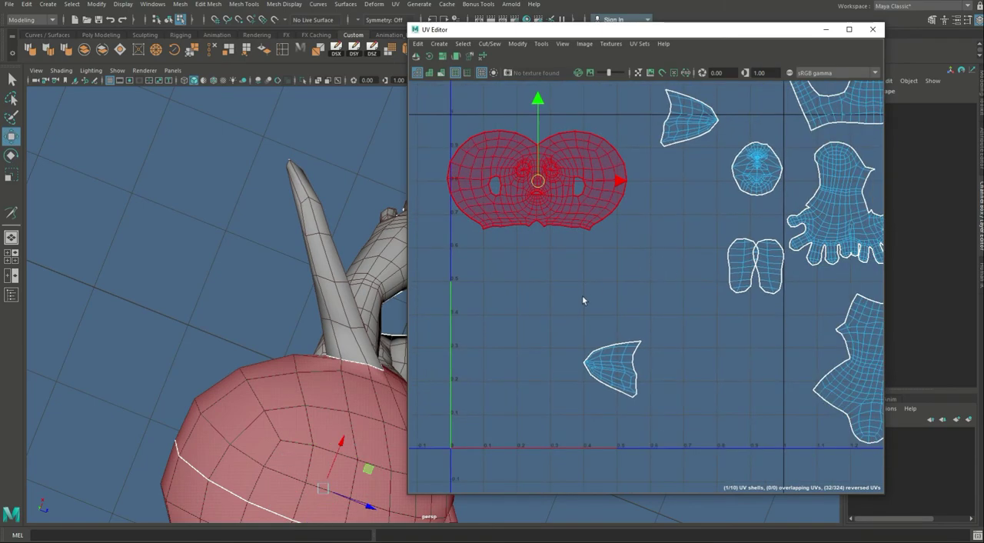
Step: Move the lower ear shell up beside the other ear shell
click(619, 377)
drag(604, 374, 628, 96)
alt+middle_drag(638, 251, 513, 287)
Step: Cut the round mouth shell along one edge running inward from each of its two side corners
scroll(593, 230, up, 5)
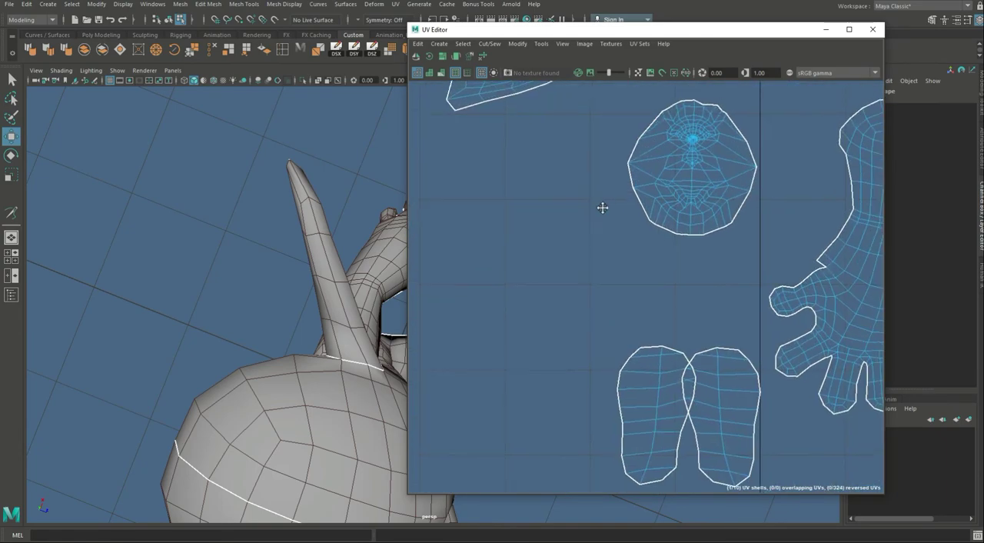
alt+middle_drag(604, 208, 664, 338)
scroll(736, 351, up, 5)
alt+middle_drag(685, 272, 599, 307)
click(595, 230)
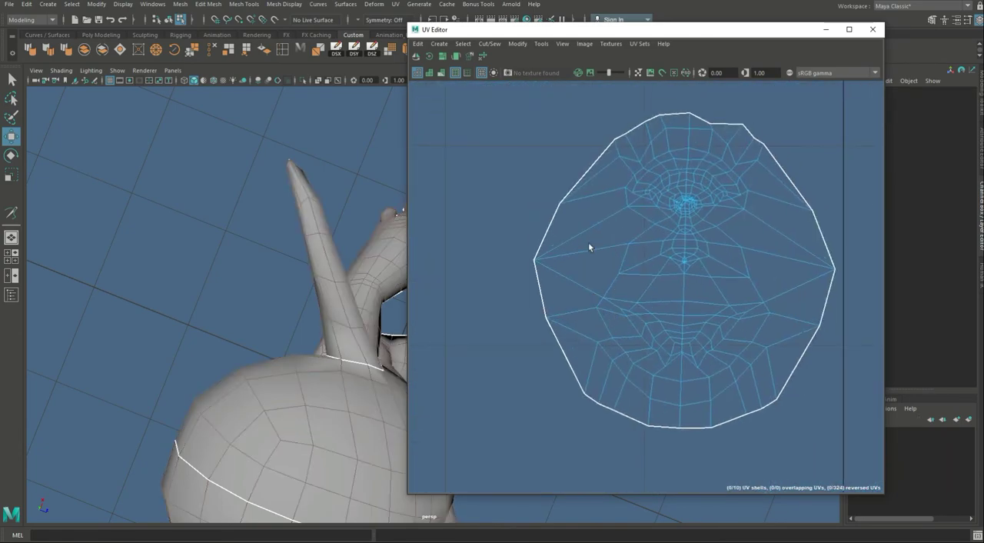
click(594, 258)
click(658, 292)
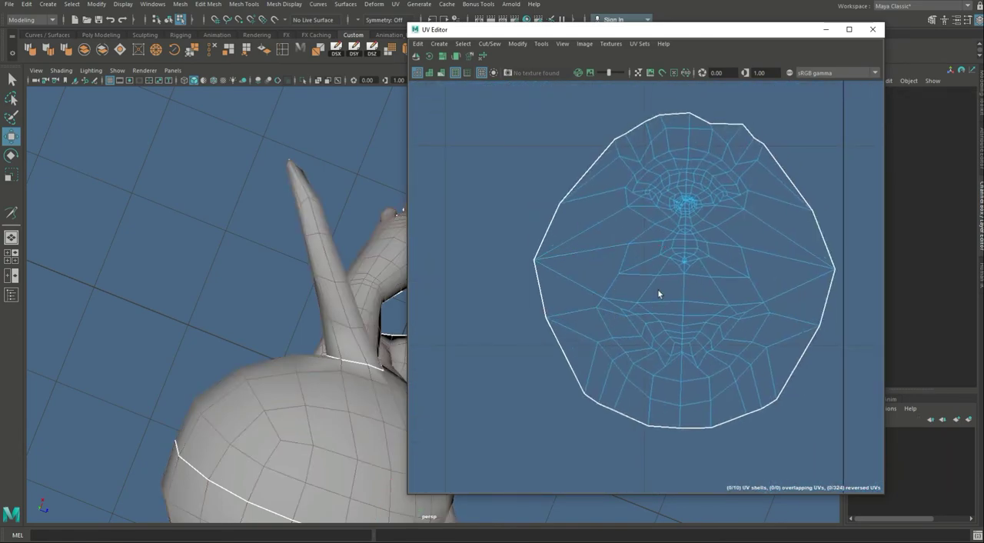
click(573, 283)
shift+click(799, 287)
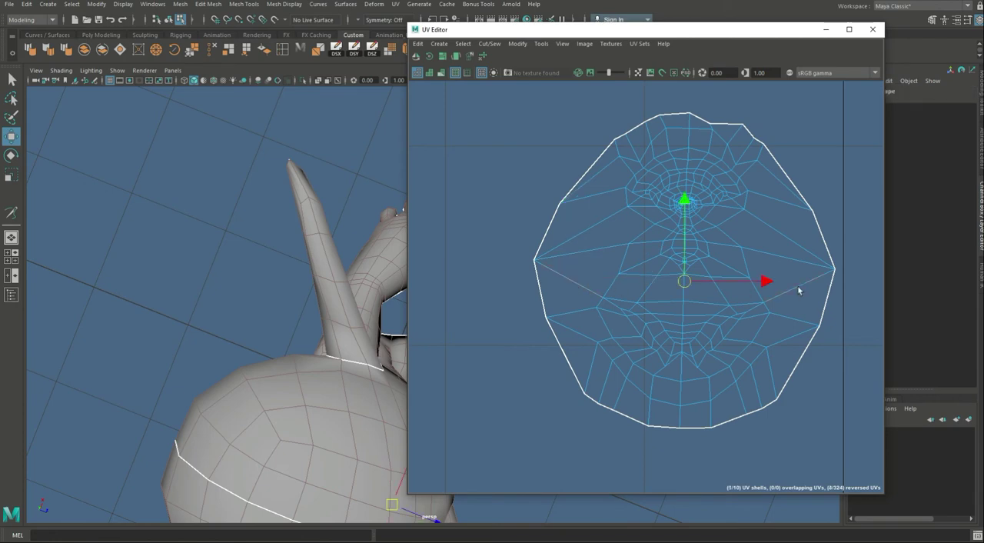
key(shift+x)
Step: Try to unfold the round mouth shell with its two side cuts
scroll(800, 290, down, 2)
right_drag(685, 280, 696, 235)
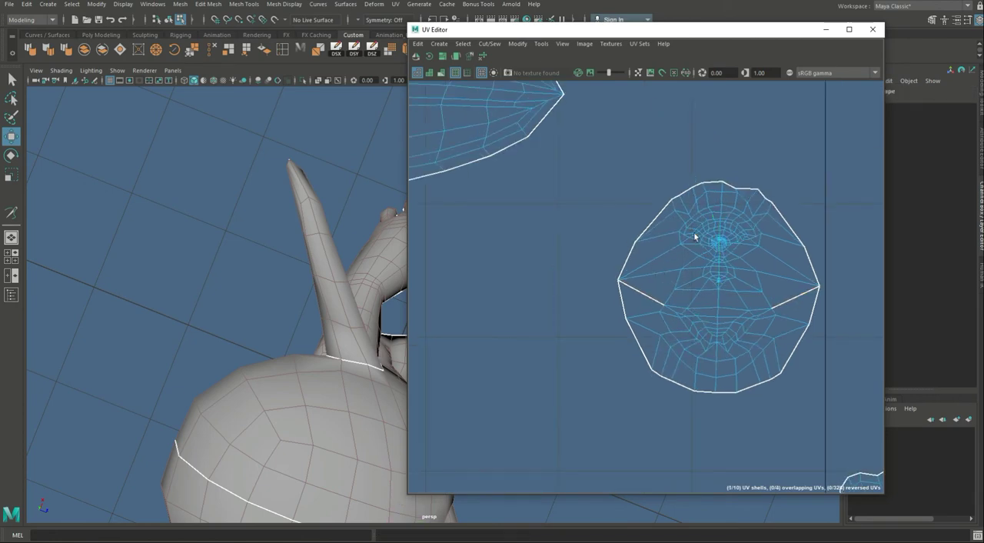
click(695, 236)
key(ctrl+u)
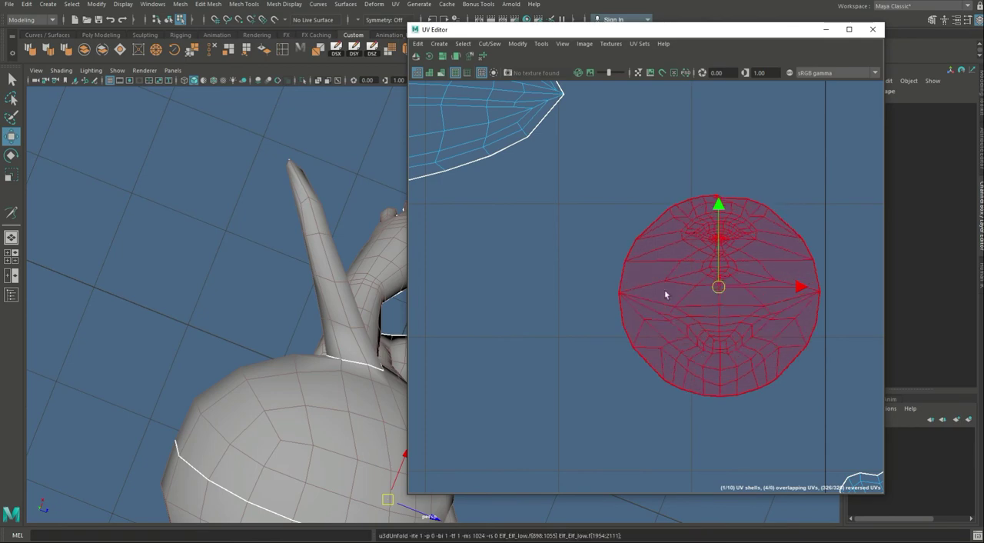
alt+middle_drag(681, 329, 631, 312)
alt+right_drag(631, 312, 764, 325)
key(ctrl+z)
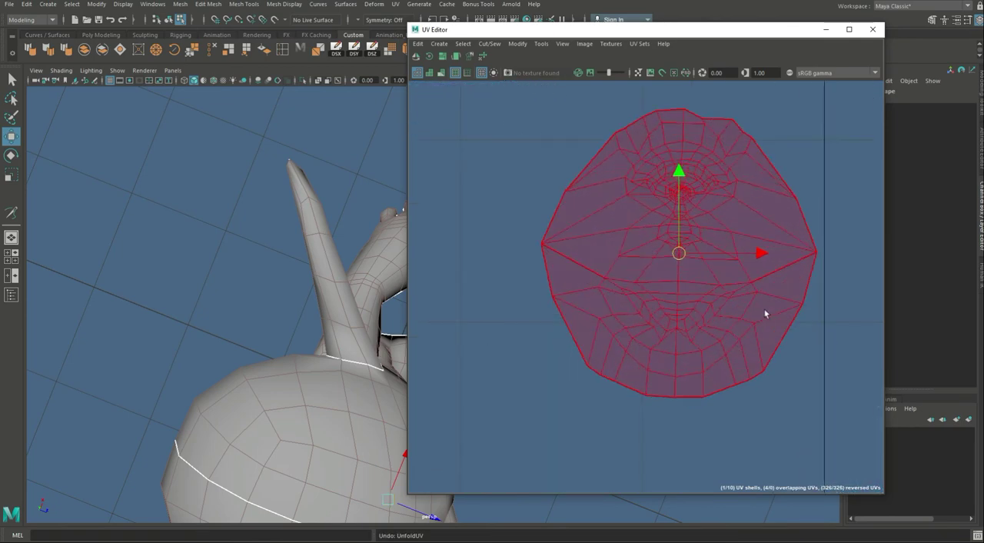
Step: Try moving the UV point at the round mouth shell's right corner
click(865, 182)
alt+middle_drag(805, 261, 703, 271)
alt+right_drag(703, 272, 881, 285)
alt+middle_drag(881, 284, 713, 303)
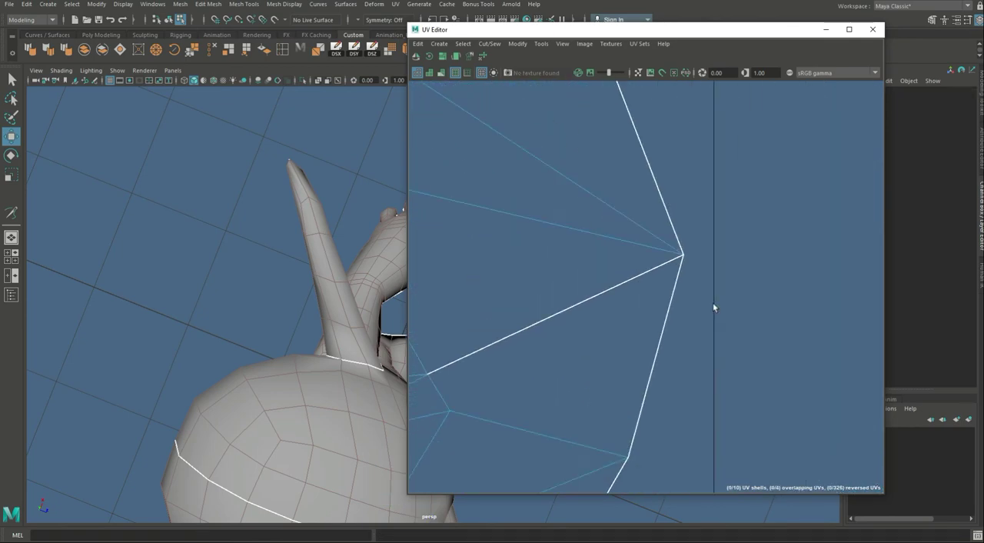
click(692, 256)
drag(684, 255, 666, 236)
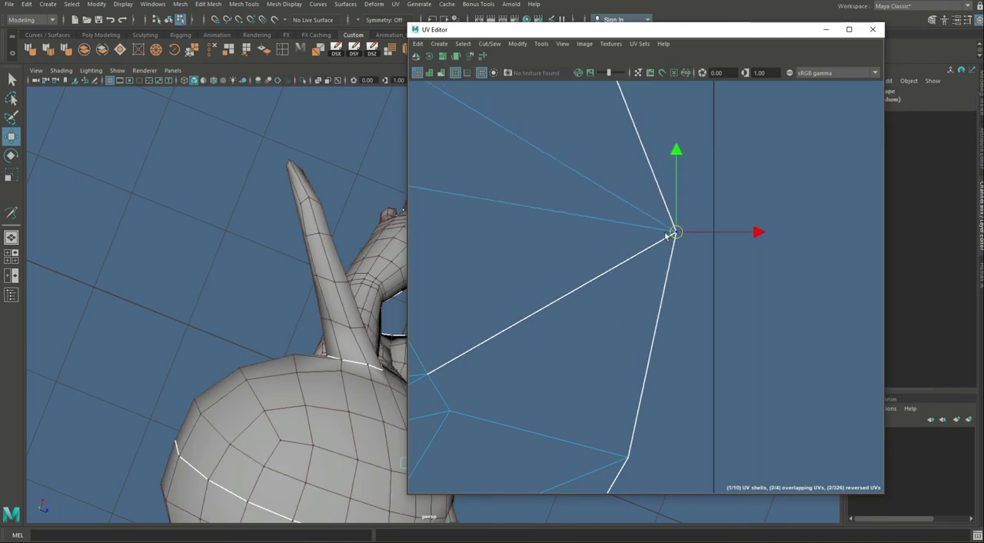
key(ctrl+z)
Step: Cut all the edges that meet at the right and left corner points of the round mouth shell
alt+right_drag(669, 282, 689, 247)
drag(647, 242, 694, 285)
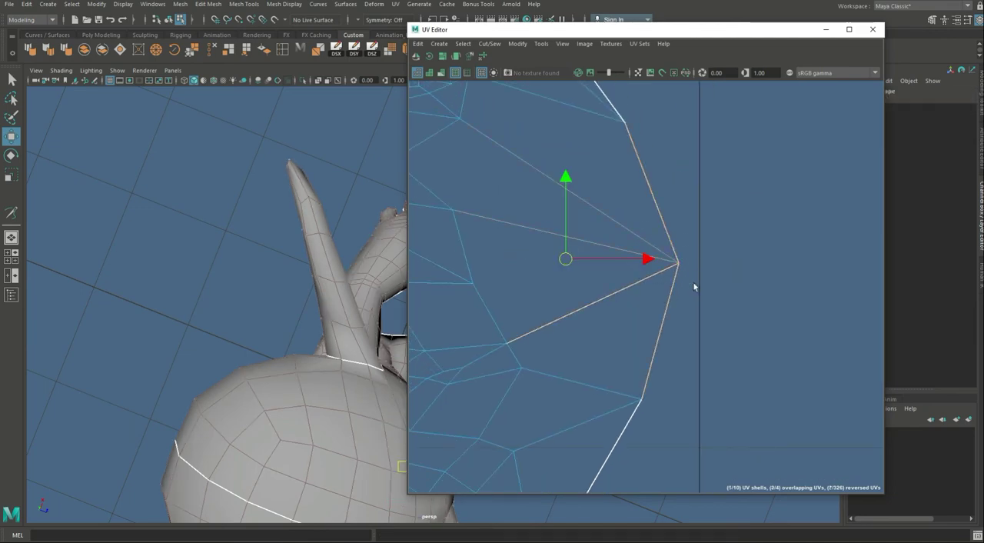
key(shift+x)
alt+right_drag(668, 305, 566, 304)
alt+middle_drag(446, 284, 691, 266)
drag(579, 200, 613, 320)
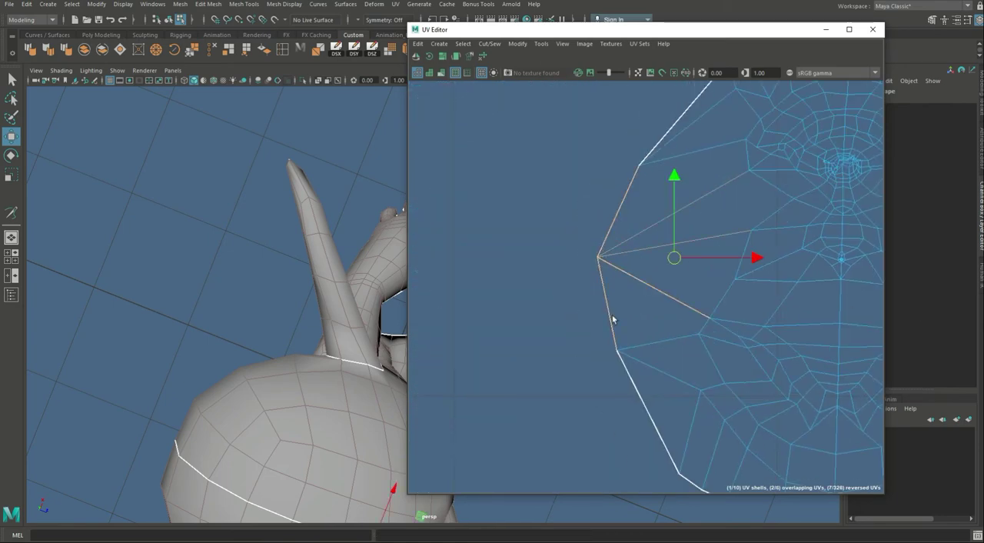
key(shift+x)
Step: Unfold the mouth shell with its new corner cuts and rotate it upright
alt+right_drag(668, 281, 502, 245)
alt+middle_drag(734, 298, 580, 288)
right_drag(580, 287, 607, 327)
click(608, 329)
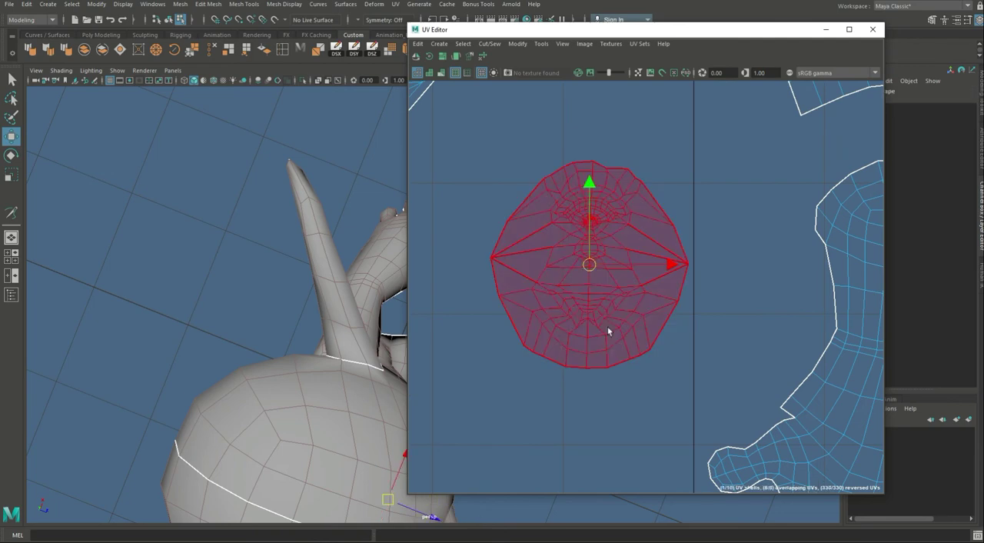
key(ctrl+u)
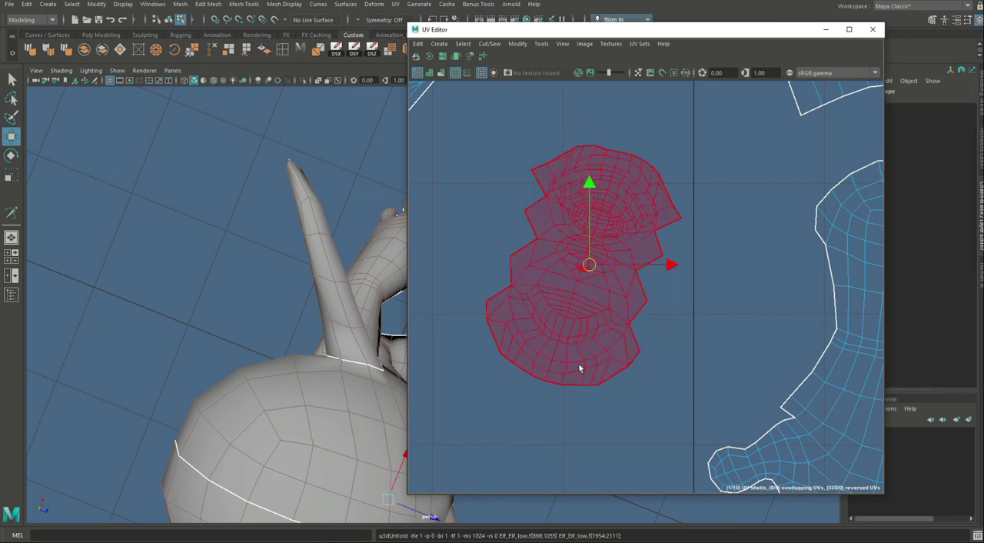
alt+middle_drag(578, 364, 597, 368)
alt+right_drag(597, 367, 725, 396)
key(e)
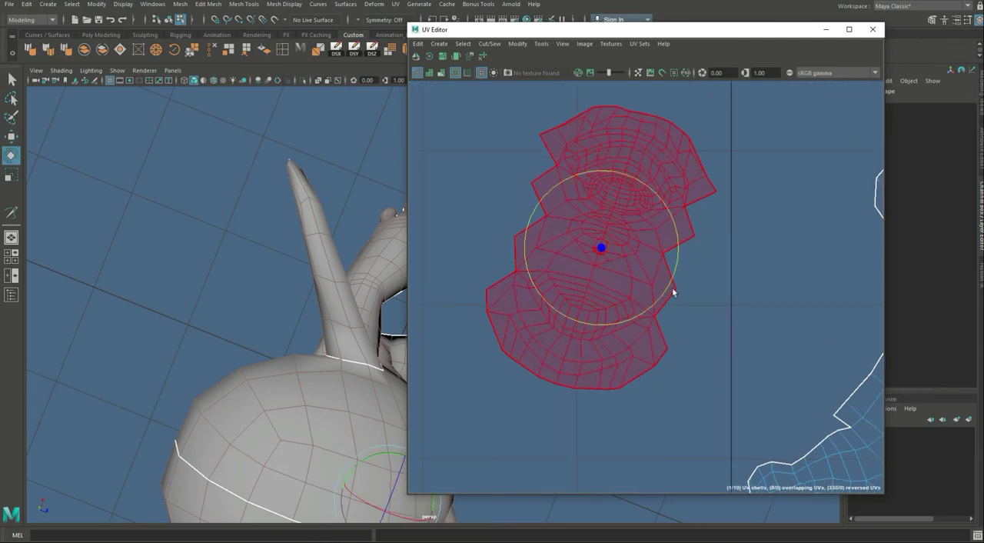
drag(672, 285, 422, 215)
key(w)
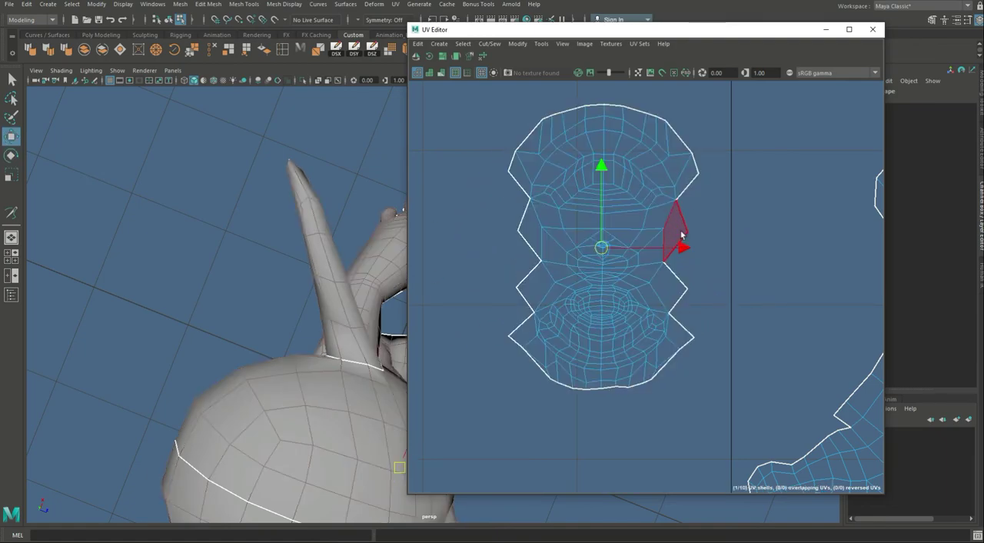
Step: Cut the mouth shell along the large oval edge loop in its lower half
scroll(750, 344, up, 5)
alt+middle_drag(429, 346, 663, 358)
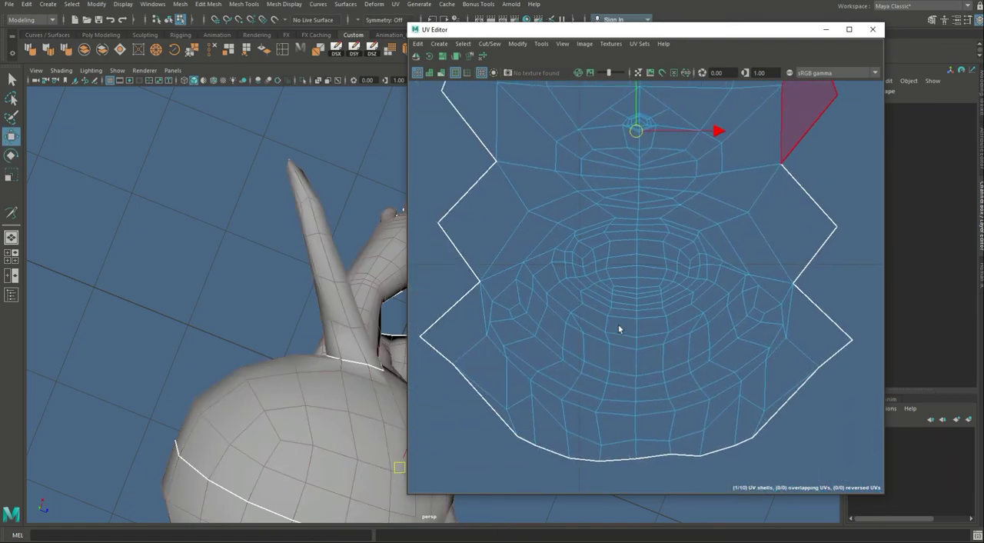
double_click(591, 311)
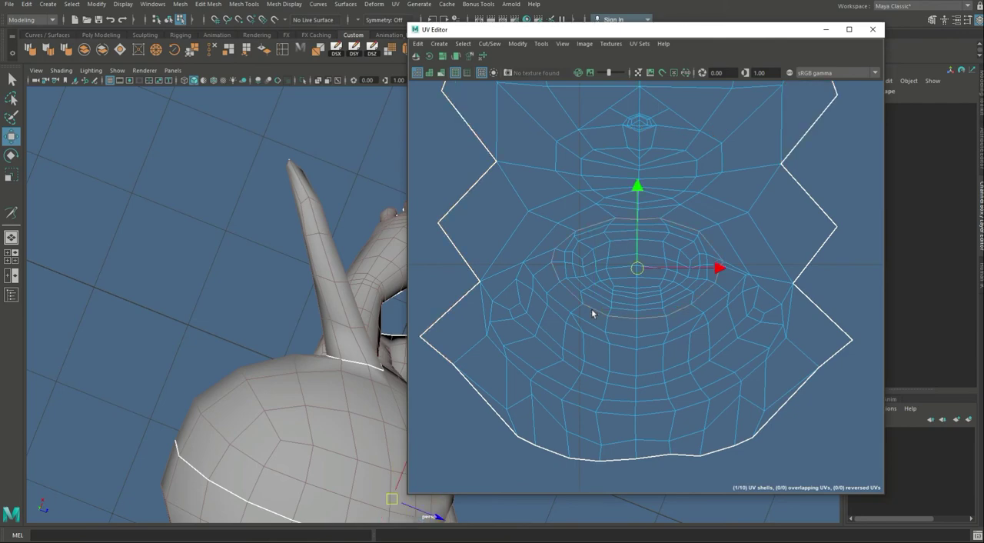
key(shift+x)
right_drag(613, 256, 618, 287)
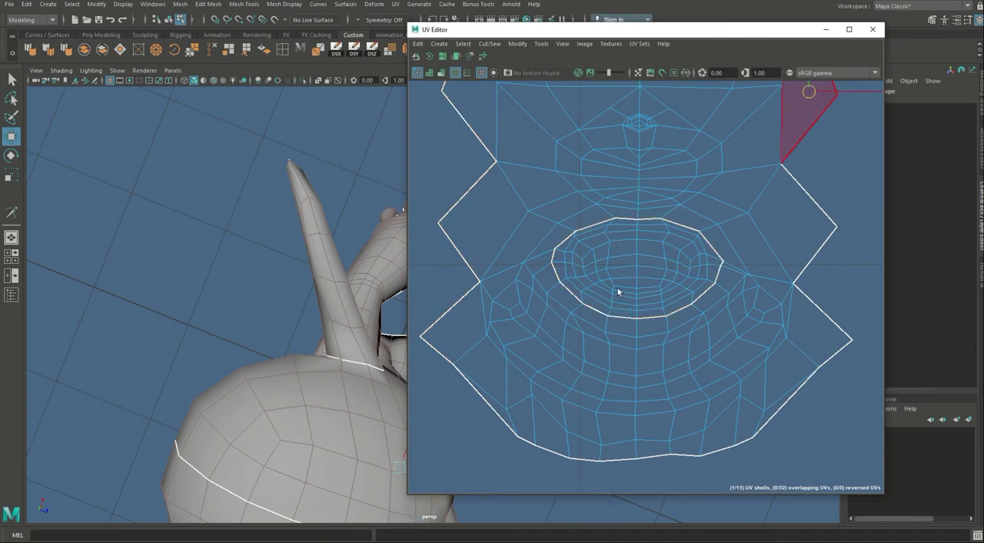
Step: Select the separated oval piece and move it to the right, clear of the mouth shell
double_click(618, 287)
drag(645, 271, 825, 239)
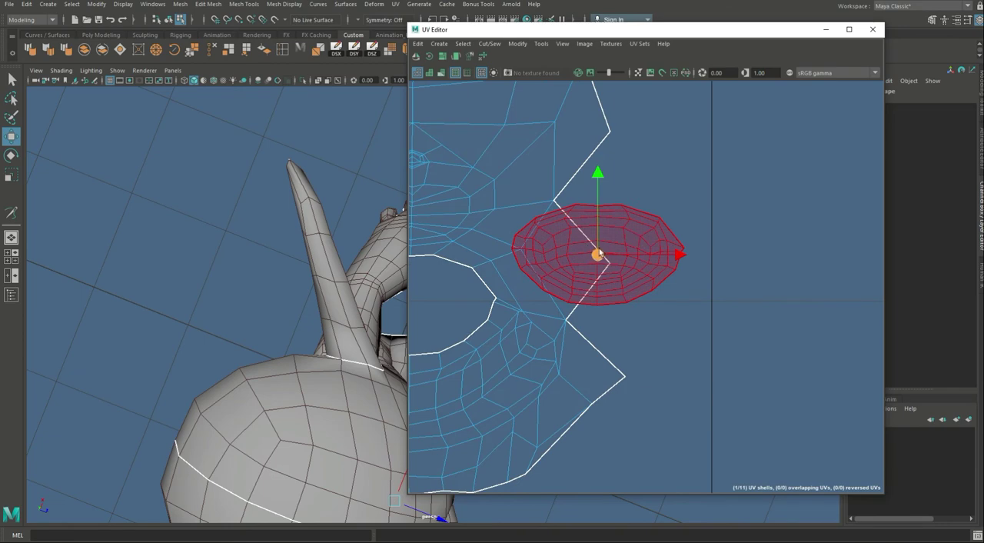
drag(598, 253, 776, 247)
Step: Cut the mouth shell along the small oval edge loop near its centre
alt+middle_drag(443, 242, 623, 309)
alt+right_drag(596, 323, 613, 205)
alt+middle_drag(613, 206, 622, 301)
alt+right_drag(622, 301, 856, 335)
right_drag(649, 200, 644, 166)
double_click(639, 206)
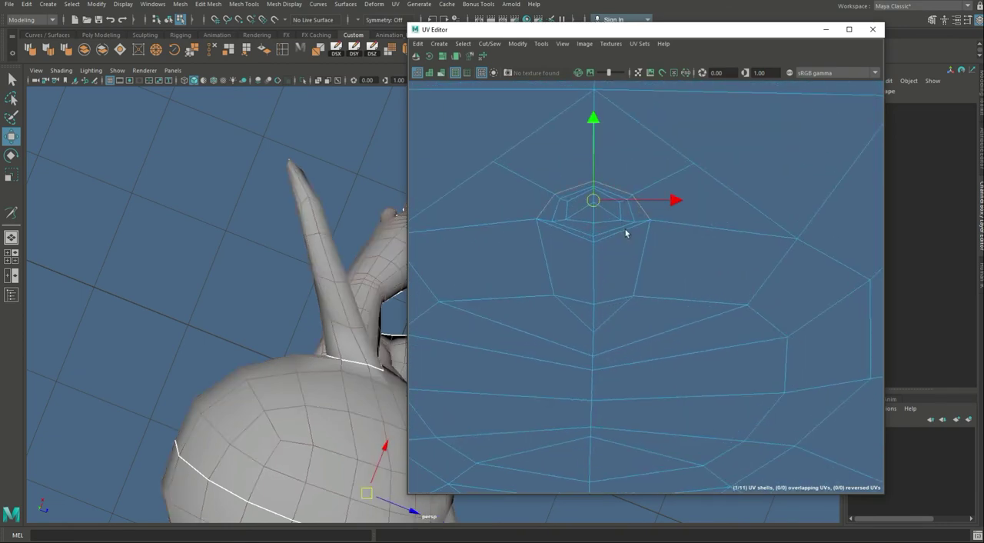
double_click(623, 233)
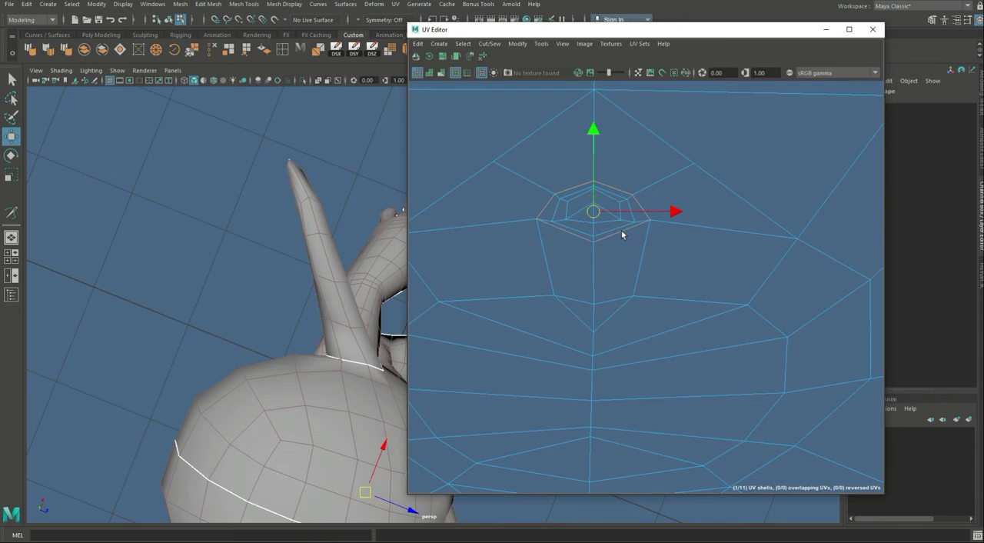
key(shift+x)
Step: Cut the vertical centre-line edges in the lower half of the small piece inside the mouth shell
alt+right_drag(585, 230, 695, 214)
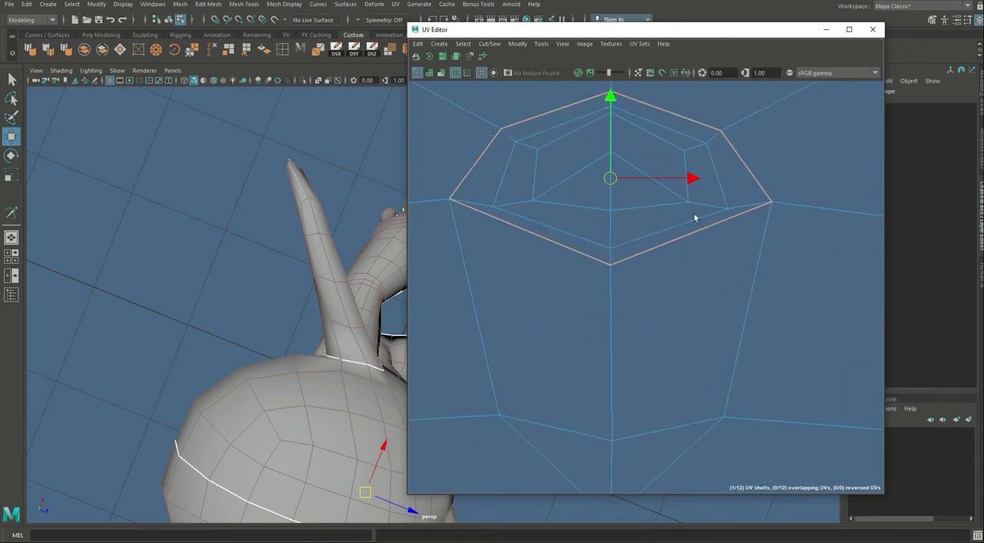
click(601, 184)
click(610, 186)
shift+click(612, 221)
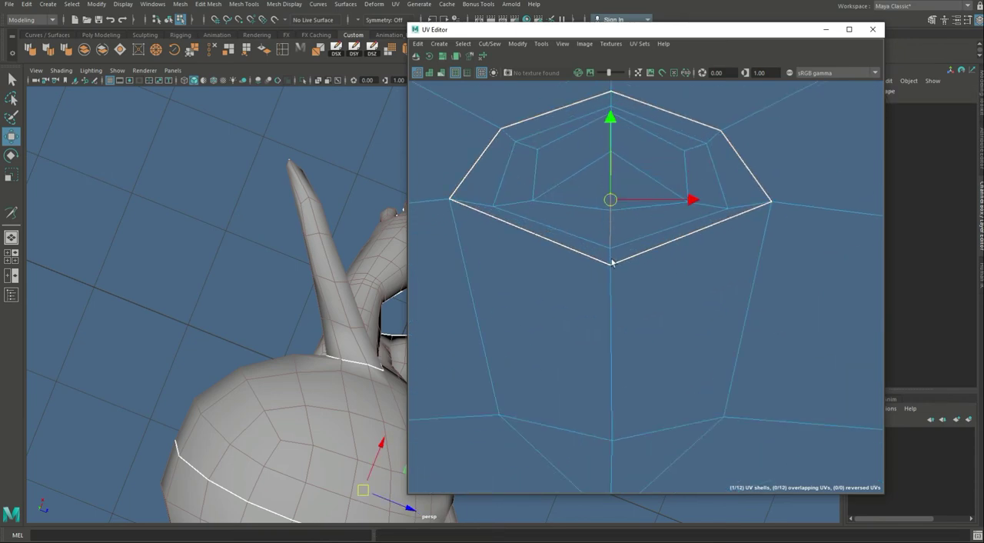
shift+click(612, 258)
key(shift+x)
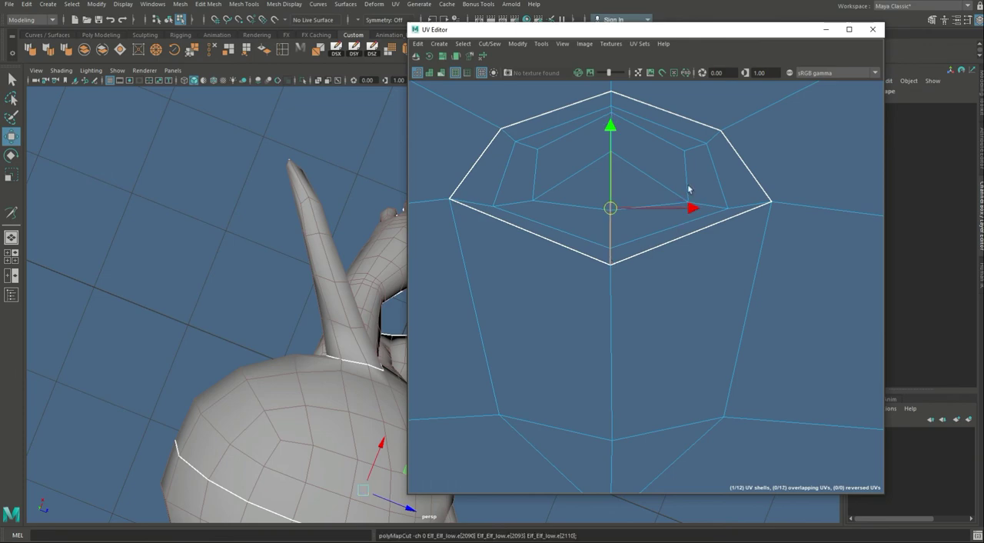
Step: Unfold the small separated piece and move it to the left, clear of the mouth shell
alt+right_drag(758, 181, 730, 203)
alt+middle_drag(730, 202, 670, 241)
right_drag(671, 241, 530, 245)
click(634, 238)
alt+middle_drag(531, 244, 643, 256)
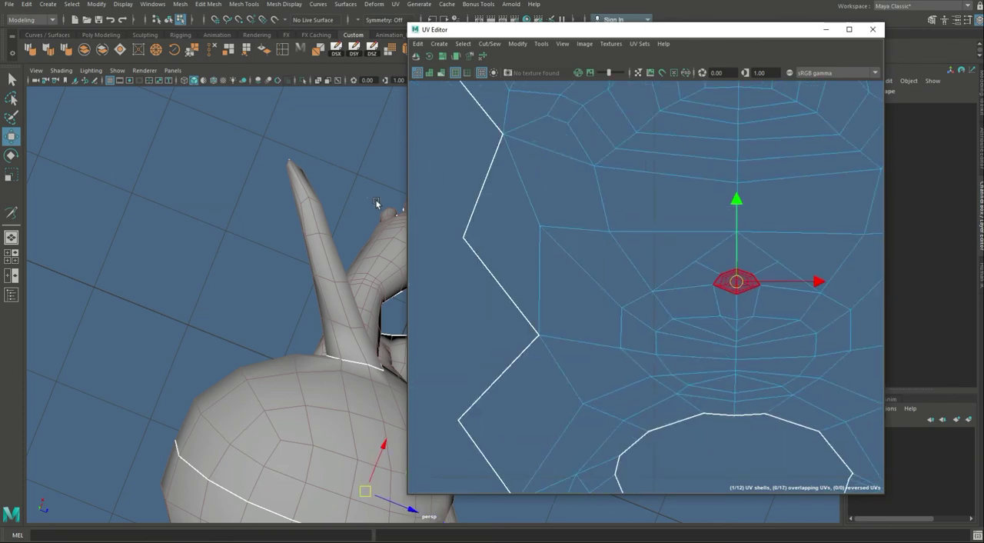
key(space)
alt+middle_drag(762, 298, 694, 292)
scroll(693, 292, down, 2)
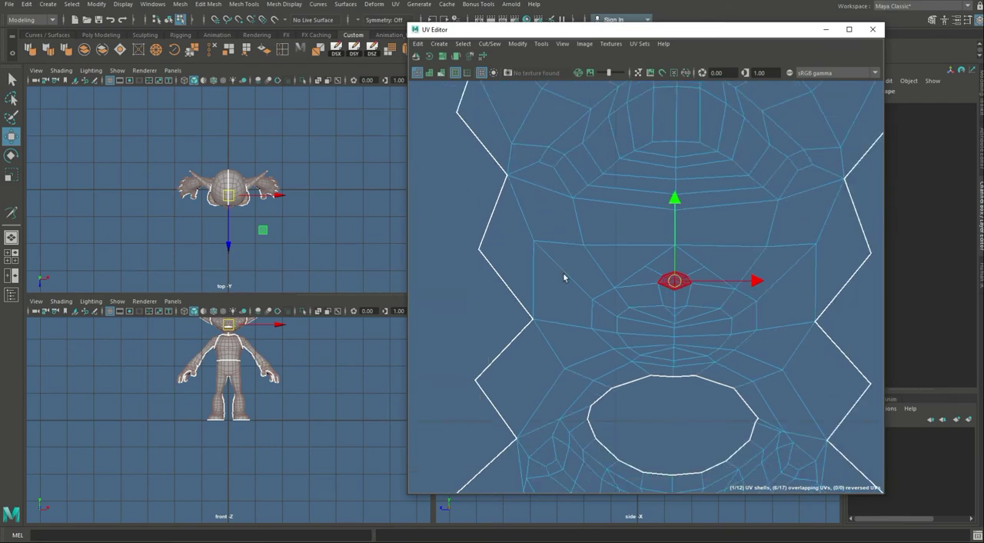
key(ctrl+u)
scroll(724, 315, down, 1)
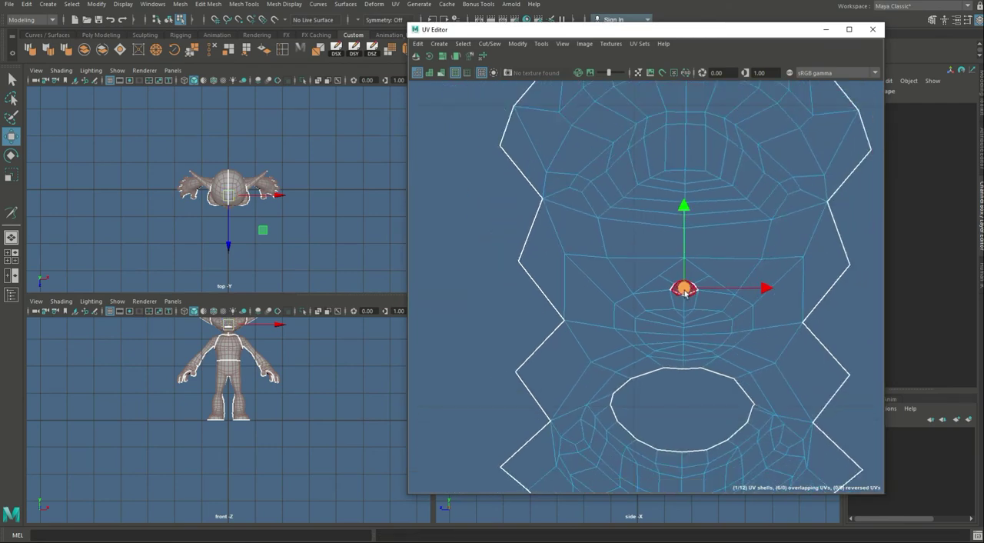
drag(684, 288, 467, 272)
Step: Cut the three lowest vertical centre-line edges of the larger oval piece beside the mouth shell
double_click(741, 268)
alt+right_drag(752, 336, 455, 254)
alt+middle_drag(736, 348, 638, 319)
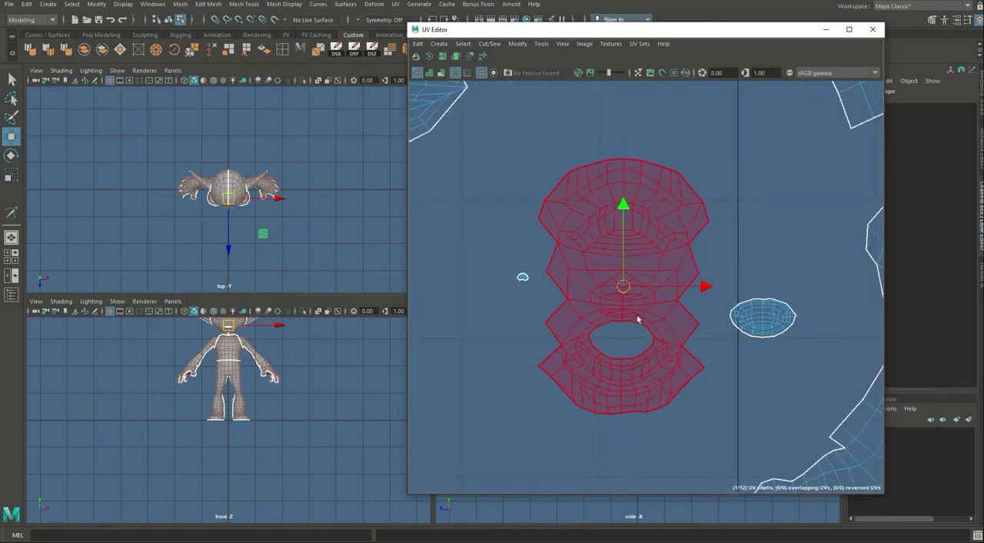
key(space)
alt+middle_drag(740, 347, 648, 321)
scroll(680, 289, up, 4)
double_click(680, 289)
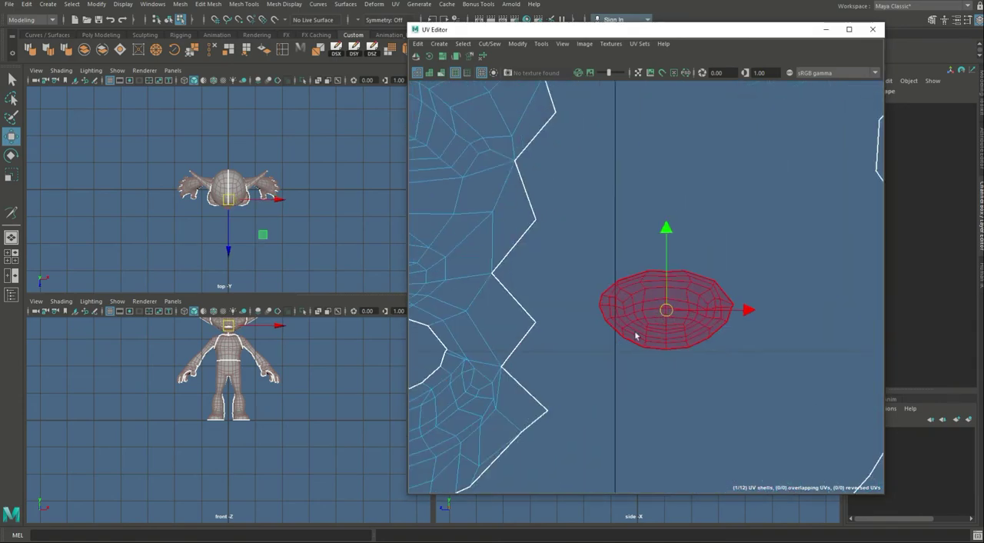
scroll(722, 329, up, 4)
click(703, 332)
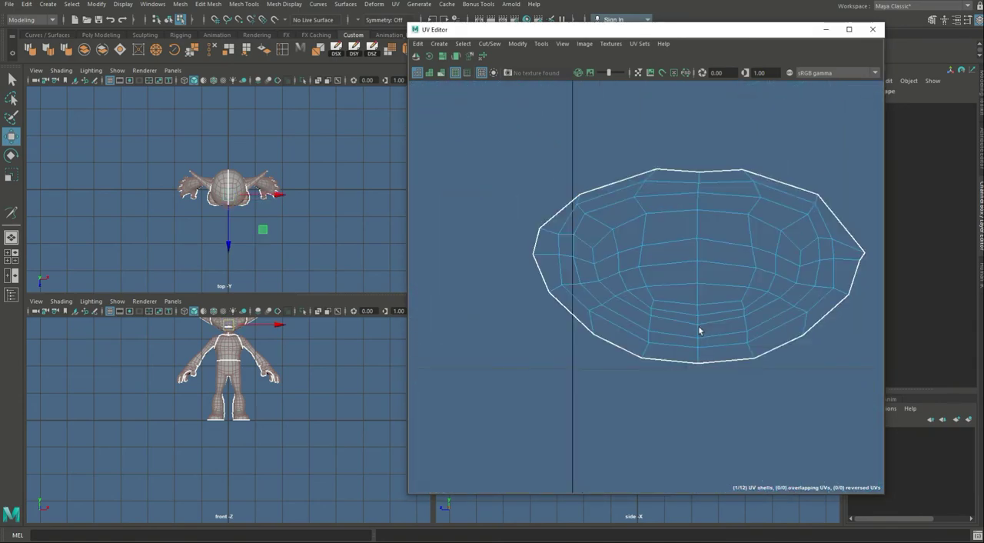
click(699, 329)
shift+click(699, 341)
shift+click(699, 356)
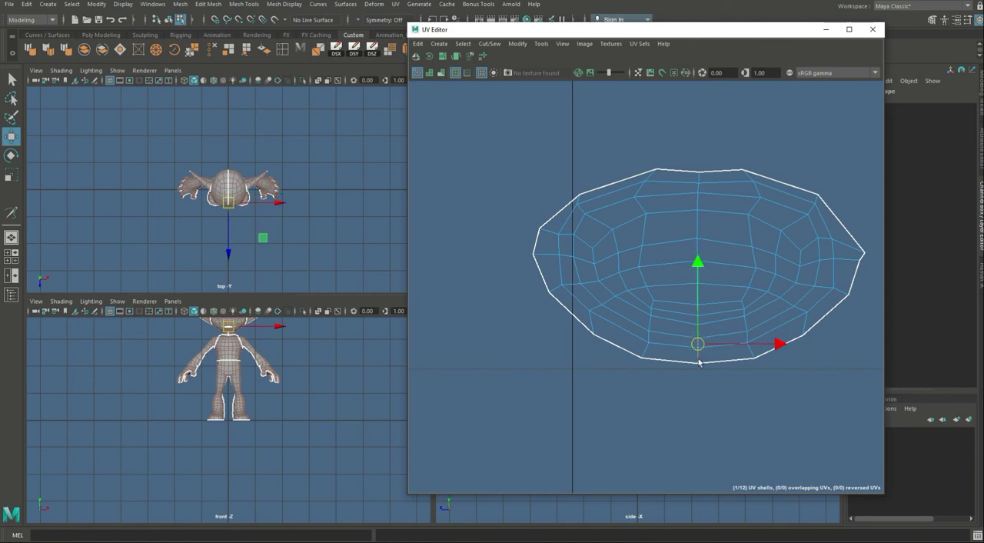
key(shift+x)
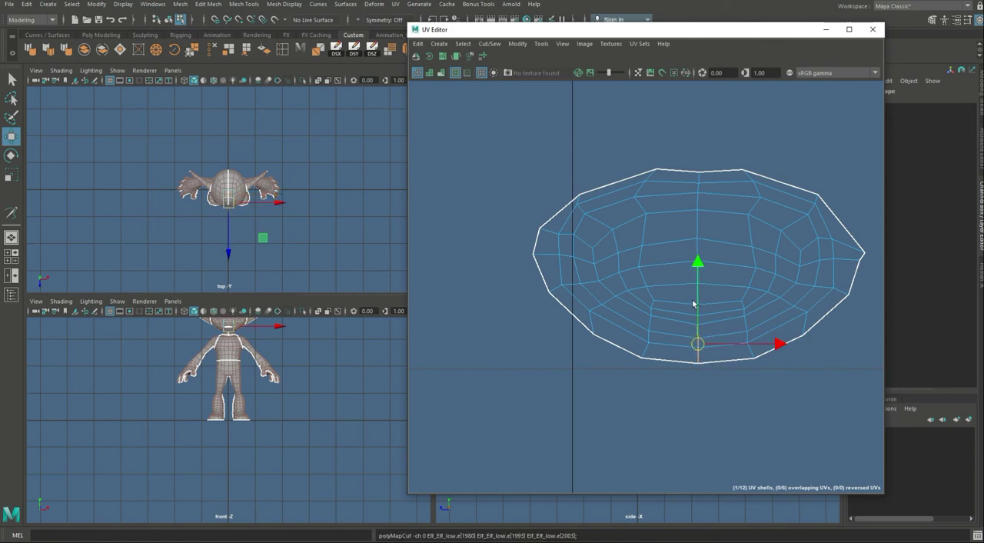
Step: Select the whole oval piece and unfold it with its new centre cut
double_click(693, 300)
click(719, 405)
double_click(767, 305)
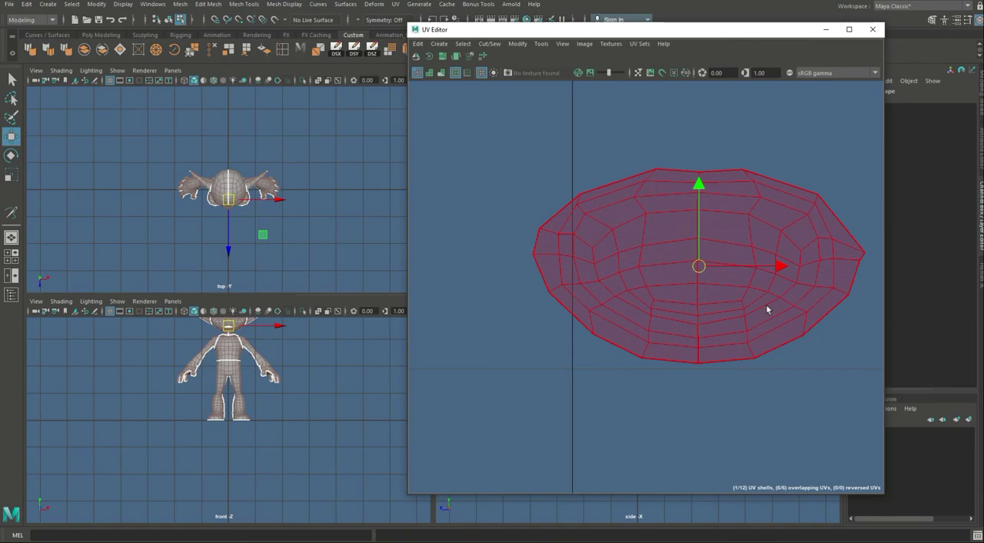
key(ctrl+u)
Step: Select all the UV shells and open the Layout UVs options
alt+right_drag(628, 343, 357, 287)
alt+right_drag(561, 417, 400, 343)
alt+middle_drag(411, 338, 461, 121)
alt+right_drag(470, 118, 346, 62)
alt+right_drag(592, 403, 341, 210)
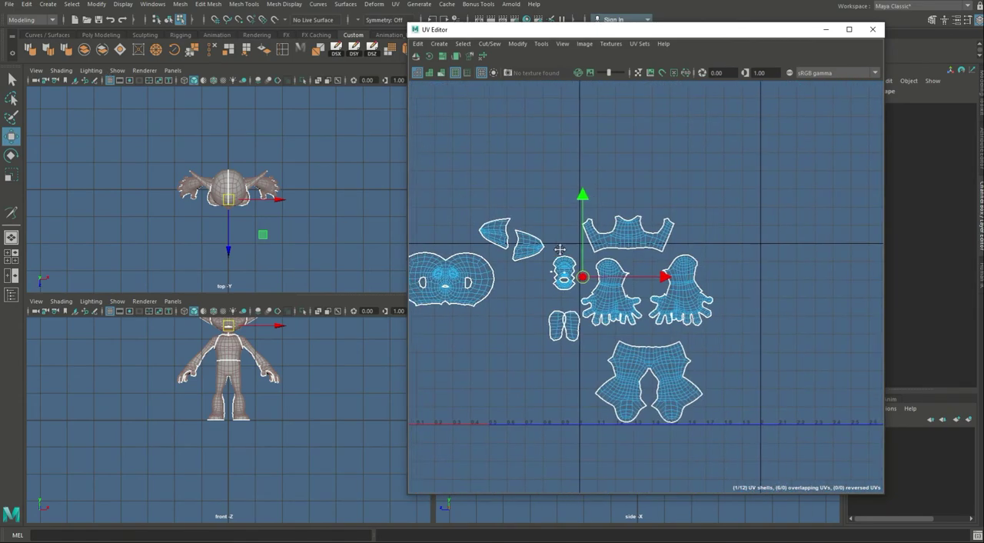
alt+middle_drag(555, 251, 707, 197)
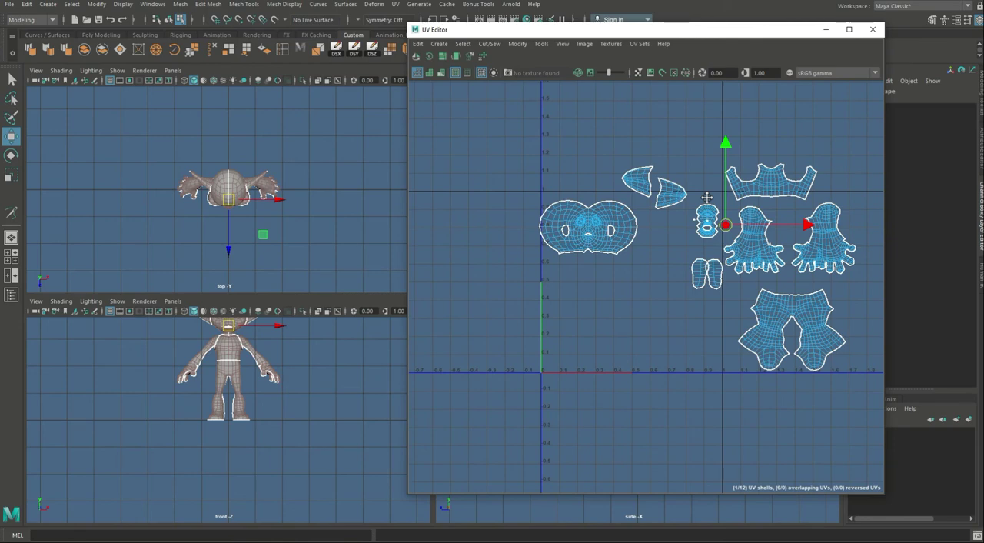
right_drag(682, 170, 682, 193)
drag(481, 123, 911, 463)
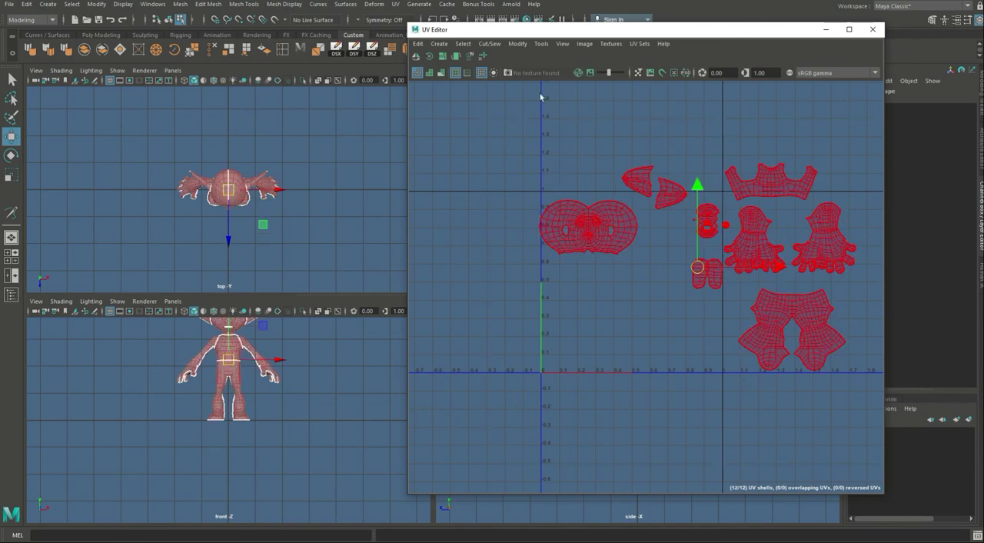
click(518, 43)
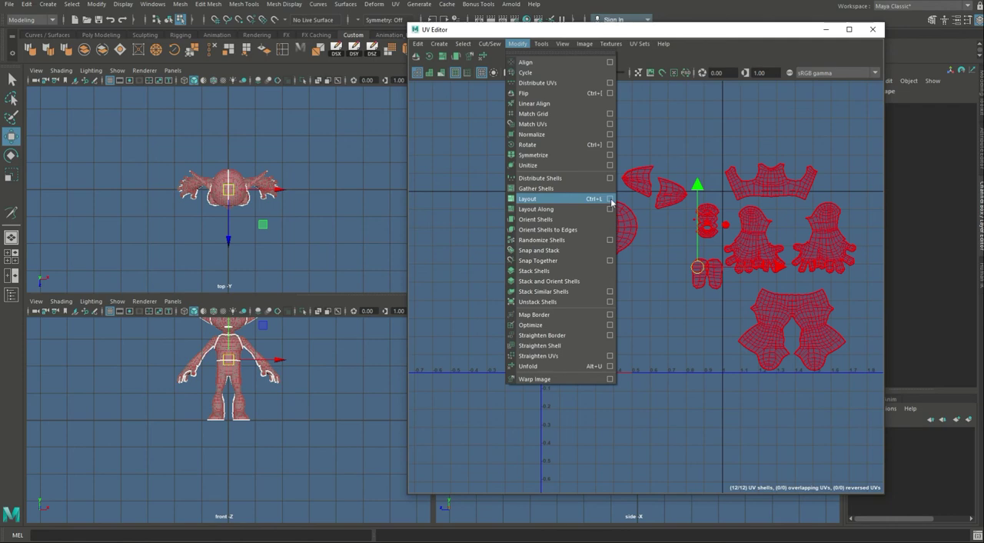
click(611, 199)
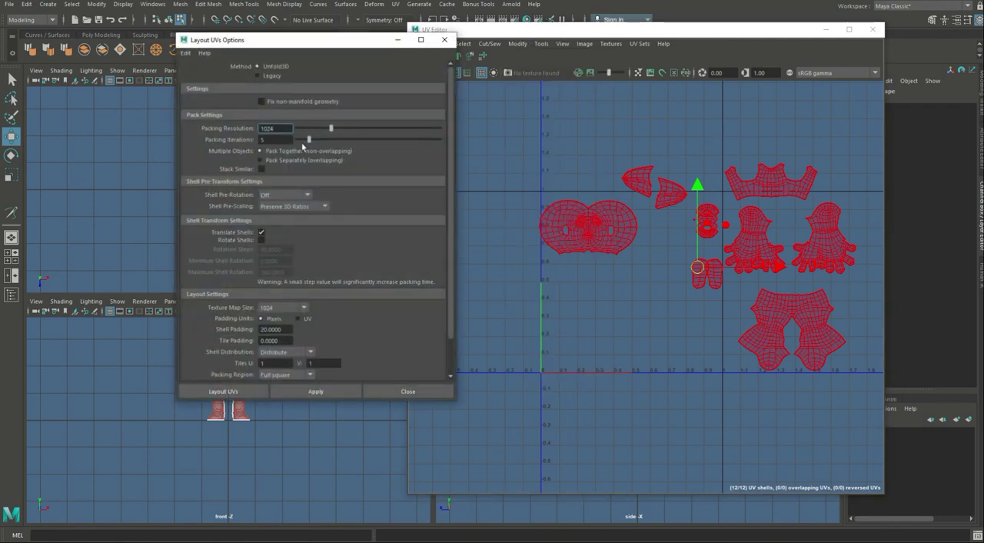
scroll(285, 158, down, 1)
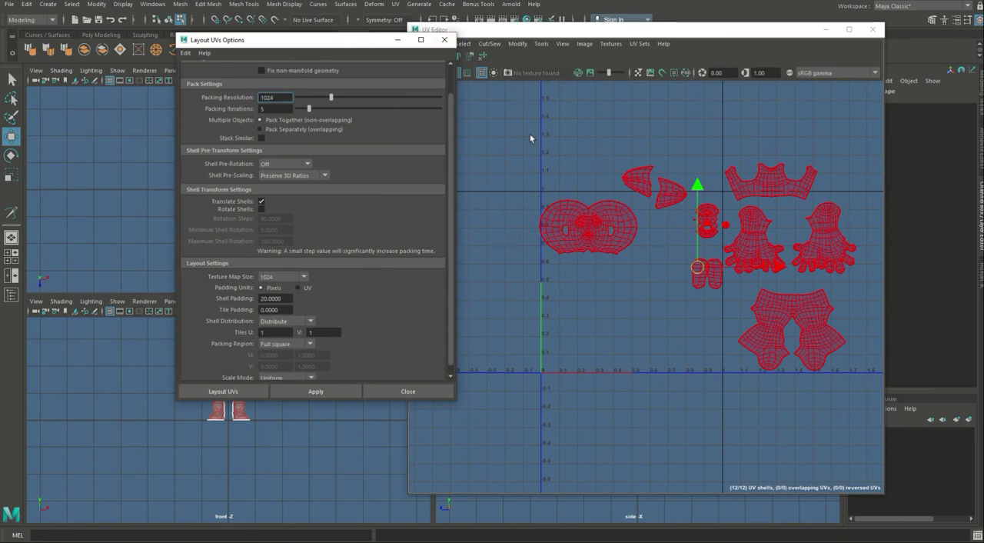
Step: Orient all the selected shells and apply Layout UVs to pack them into the 0–1 tile
click(528, 44)
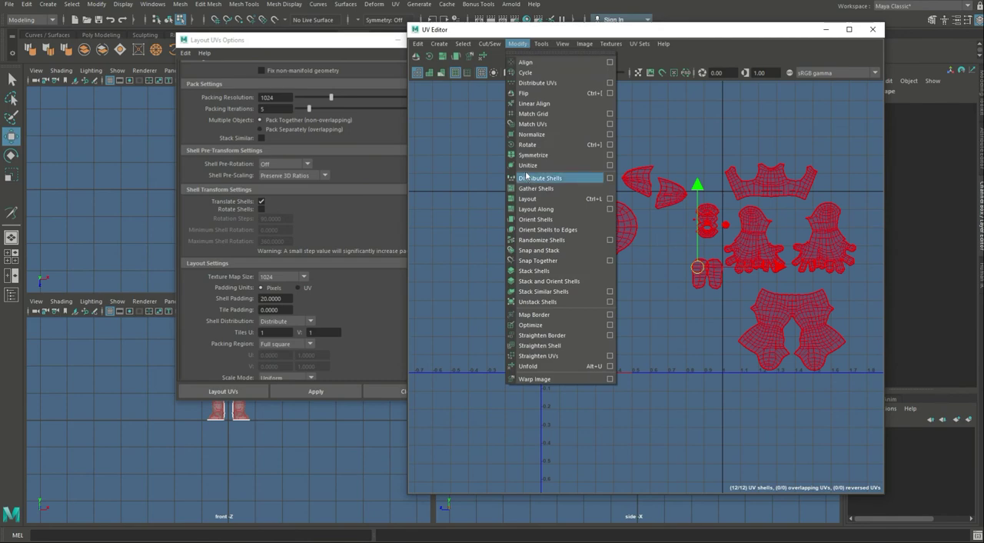
click(527, 220)
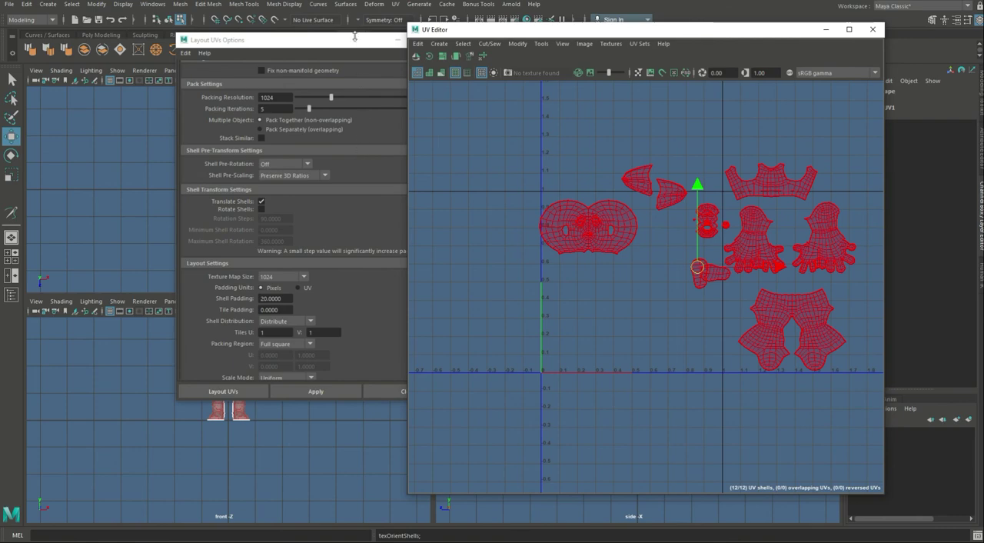
drag(349, 42, 295, 38)
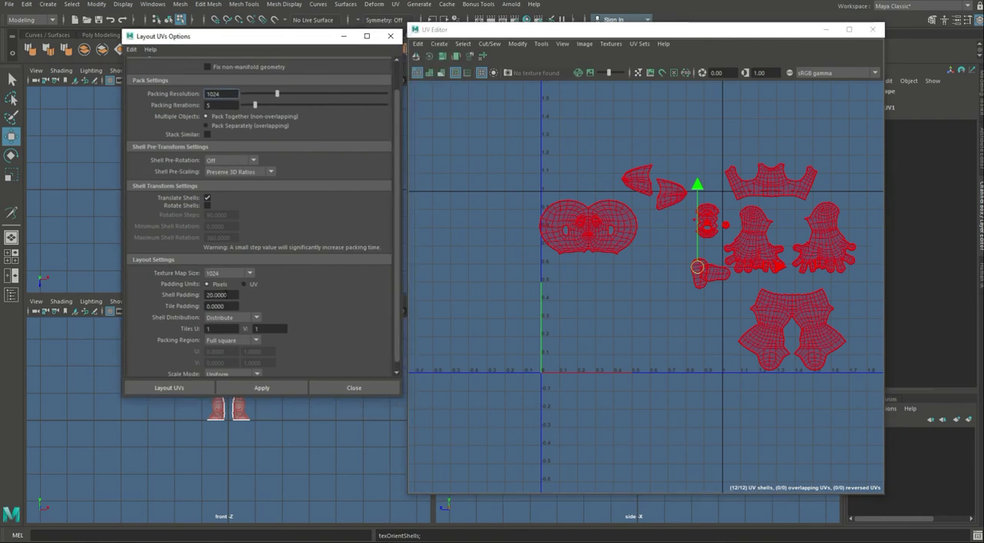
scroll(223, 302, down, 1)
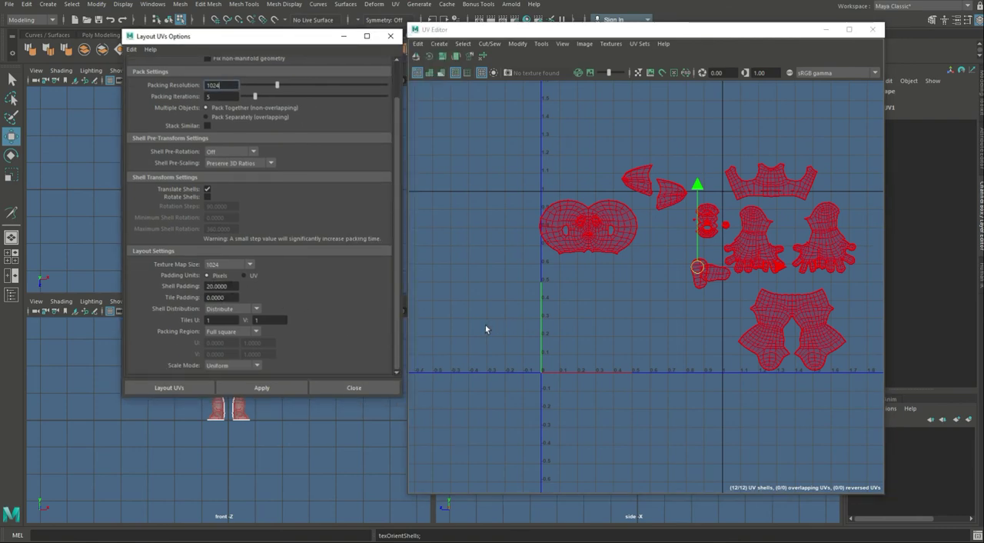
click(271, 394)
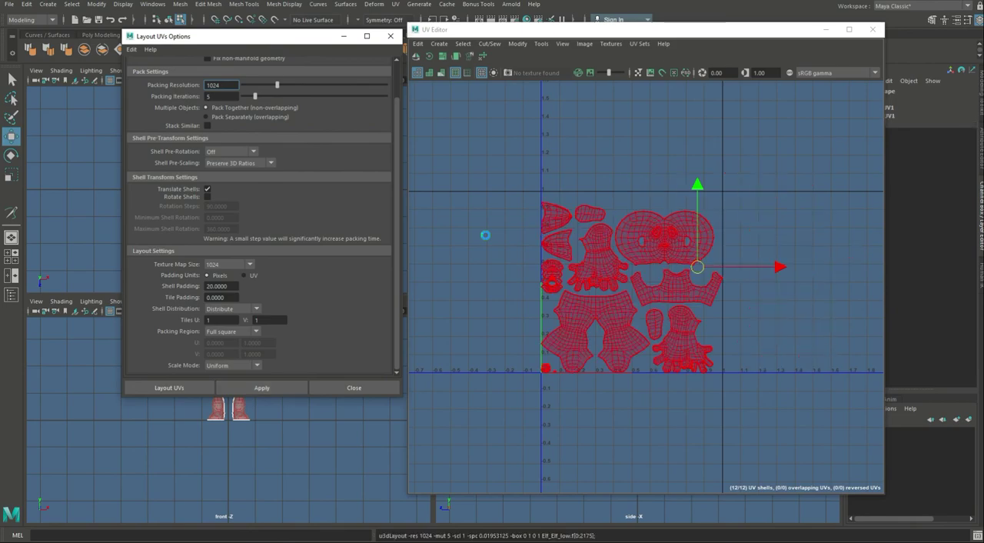
Step: Select the head shell and move it slightly up and right, towards the tile's top border
click(789, 223)
alt+middle_drag(691, 333, 751, 305)
scroll(699, 328, up, 5)
scroll(750, 304, down, 3)
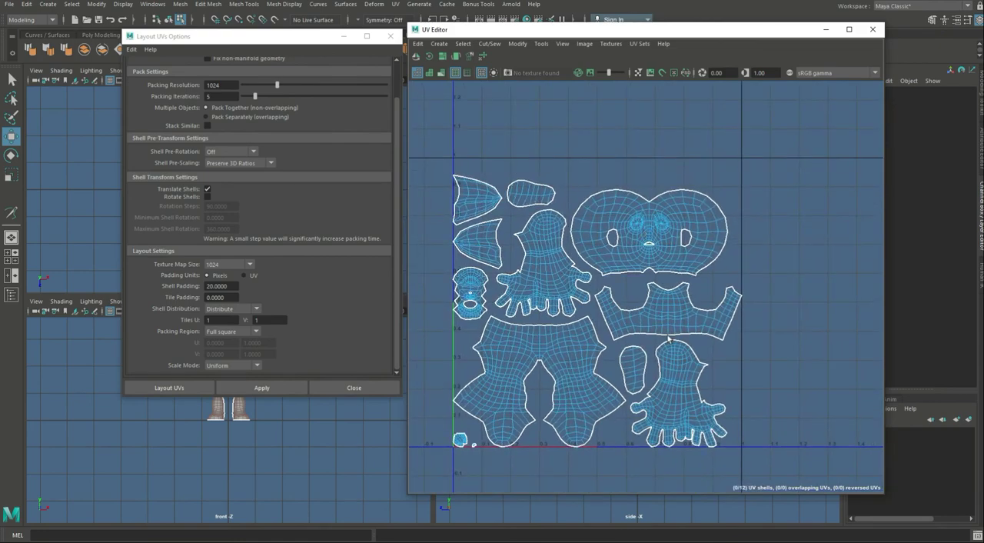
right_drag(626, 220, 668, 218)
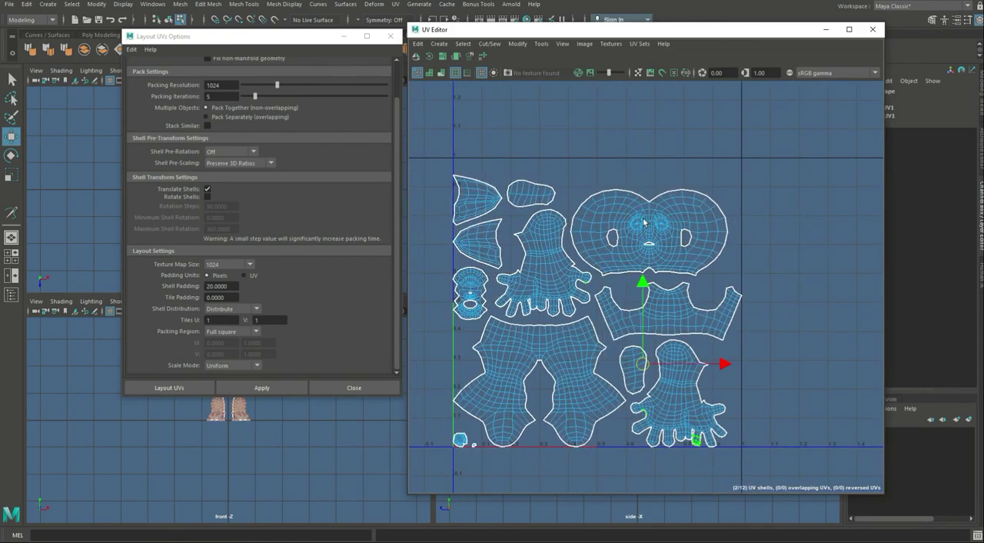
click(644, 219)
drag(655, 228, 659, 211)
click(666, 308)
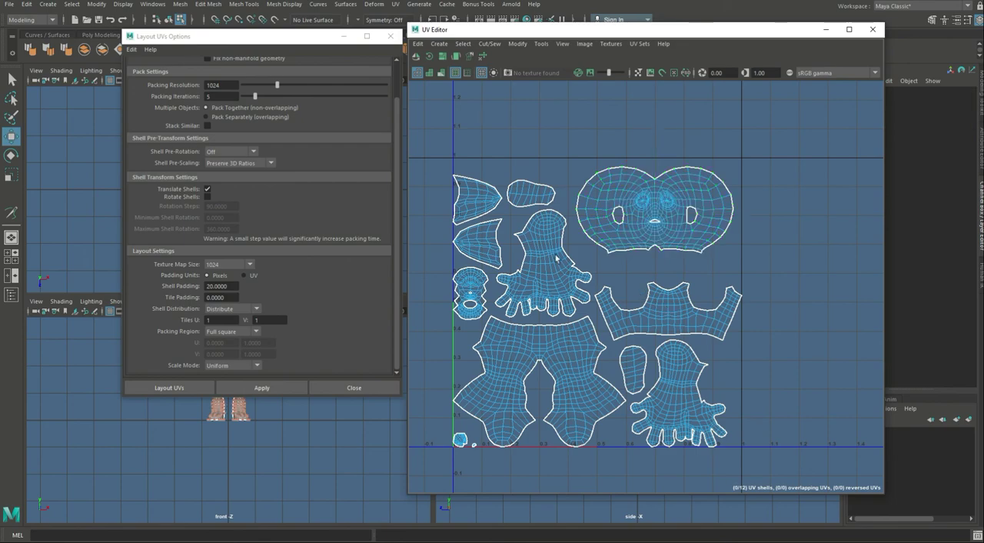
Step: Move the horizontal foot sole and the upper ear shell up and right, leaving a margin to the tile border
click(531, 196)
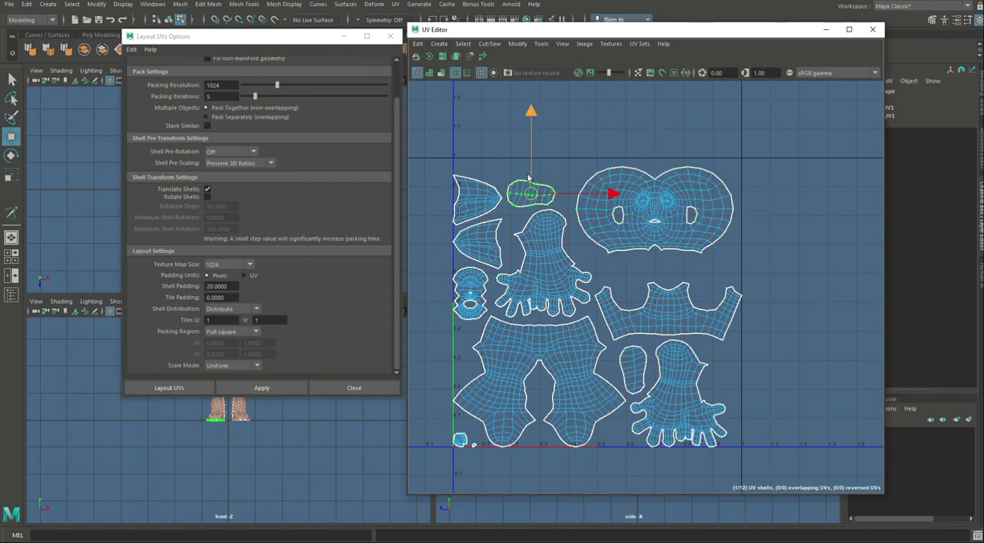
right_drag(529, 193, 517, 191)
click(520, 193)
drag(531, 193, 546, 176)
click(477, 200)
drag(476, 200, 490, 186)
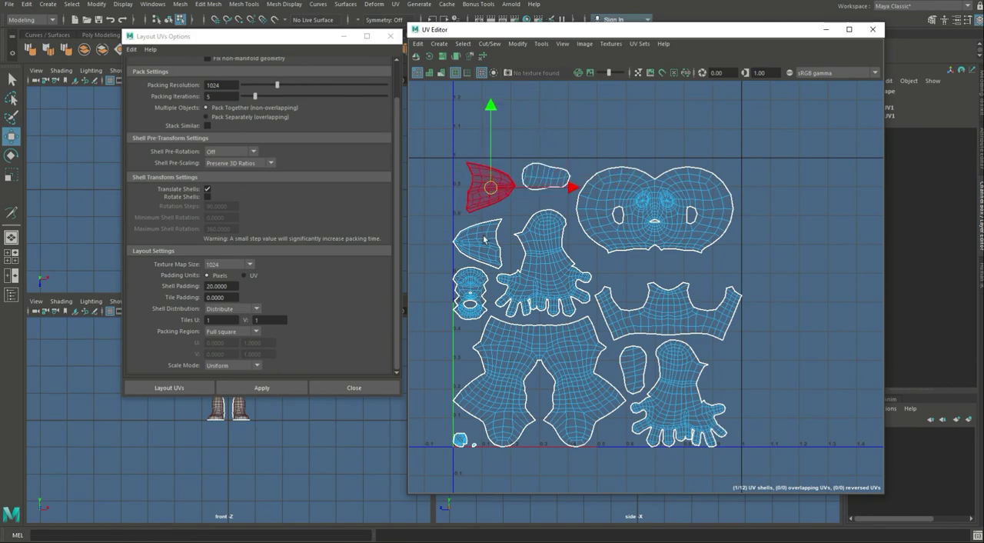
Step: Shift the lower ear, the neighbouring hand and the mouth shells up and right, spacing them evenly inside the tile
click(476, 245)
drag(476, 245, 487, 242)
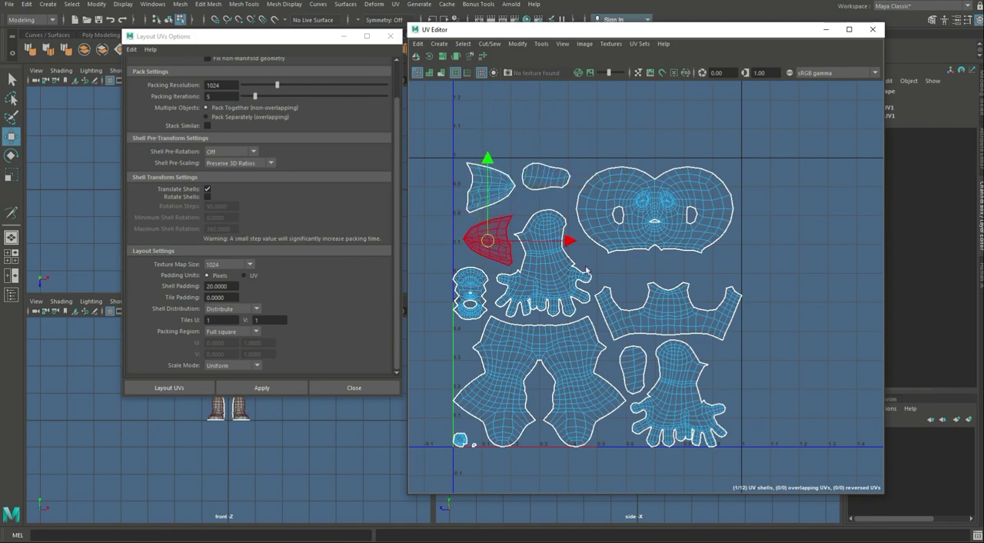
click(542, 263)
drag(543, 263, 551, 252)
click(485, 241)
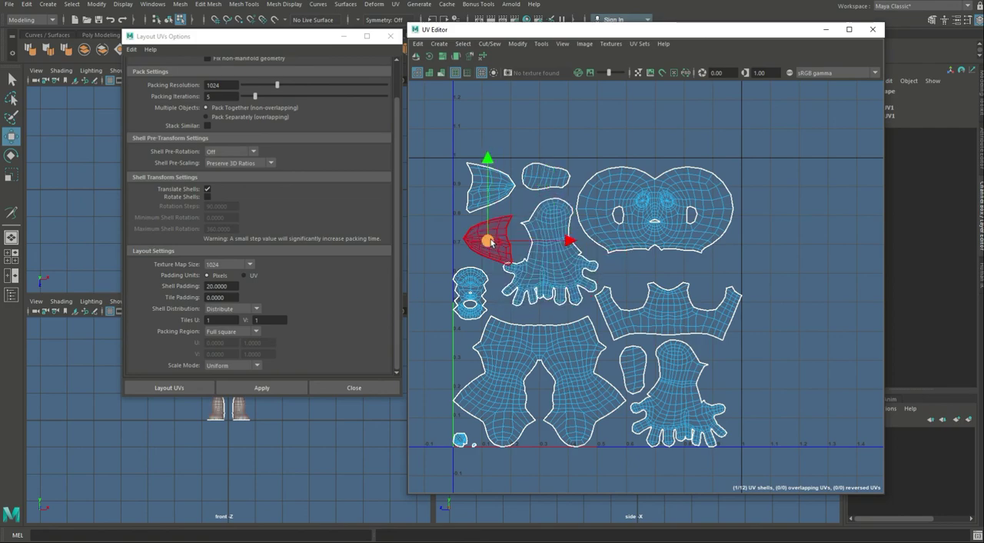
drag(485, 241, 491, 232)
click(478, 280)
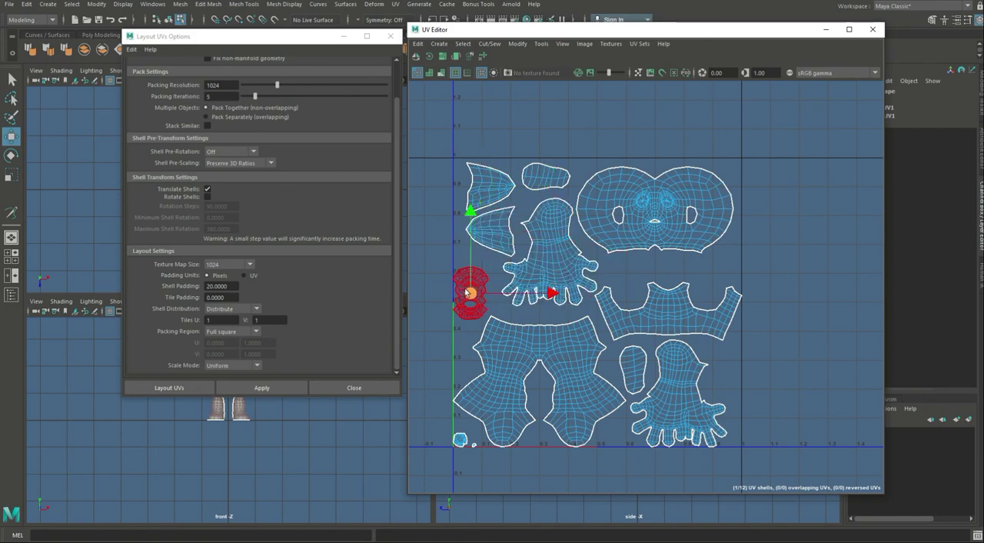
drag(469, 293, 477, 283)
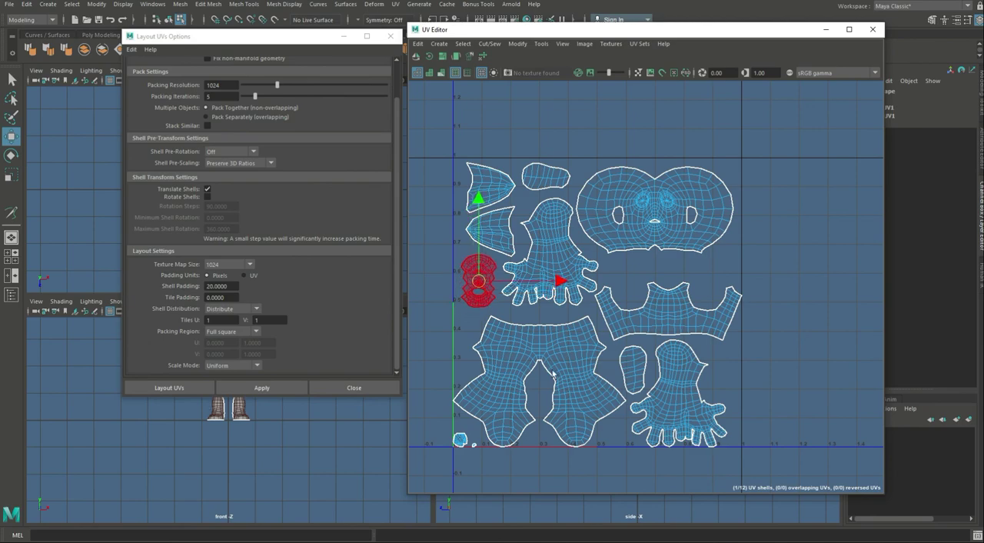
Step: Shift the lower hand shell to the right and nudge the torso and leg shells within the tile
click(677, 393)
drag(678, 392, 689, 395)
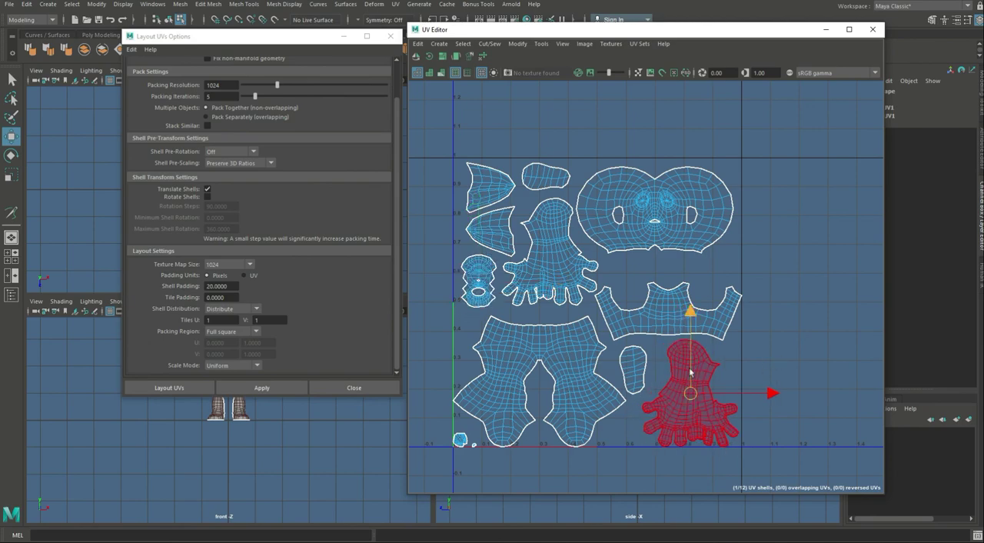
click(671, 326)
drag(668, 305, 663, 306)
click(554, 341)
drag(540, 380, 540, 377)
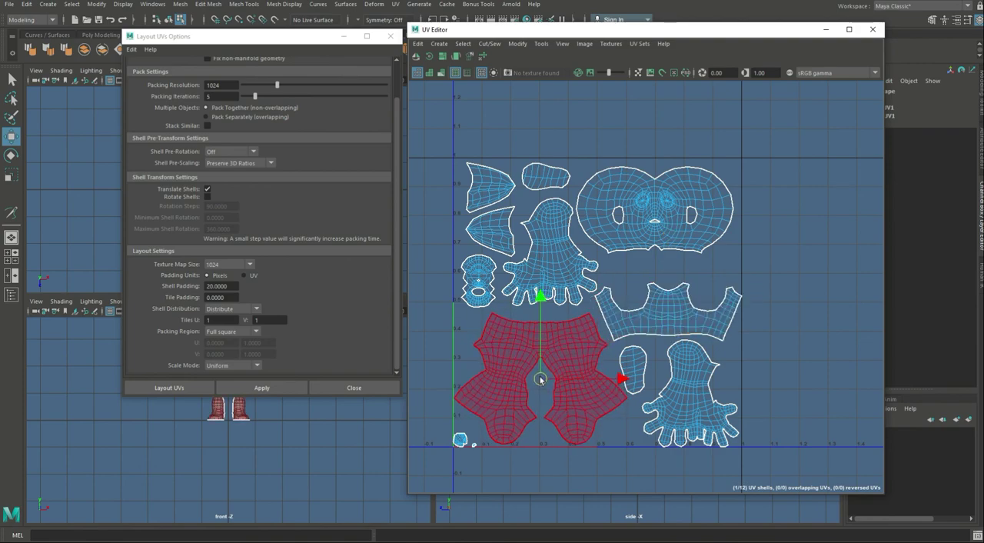
Step: Move the two small mouth pieces from the tile's lower left corner into the gap between the head and torso shells
click(455, 440)
click(460, 439)
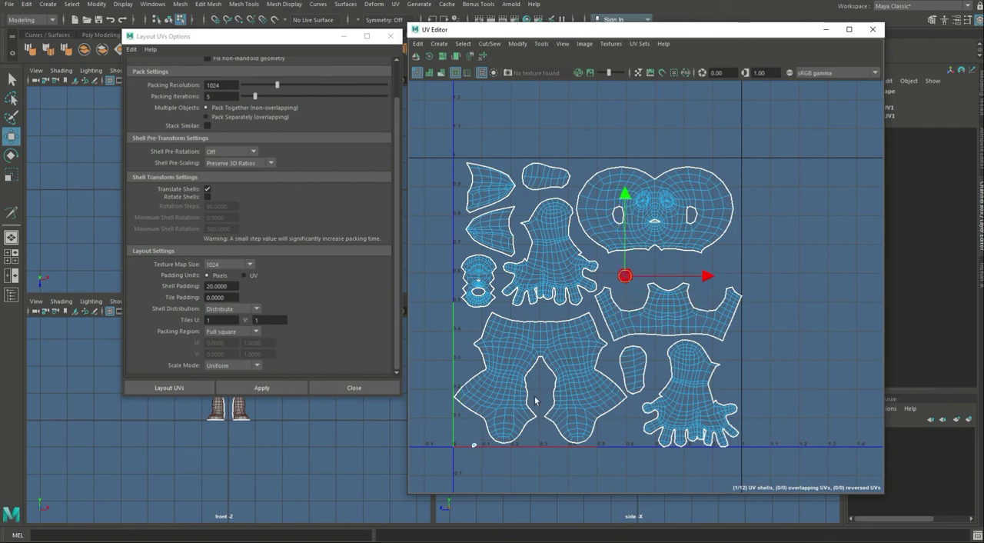
drag(460, 436, 668, 272)
click(747, 249)
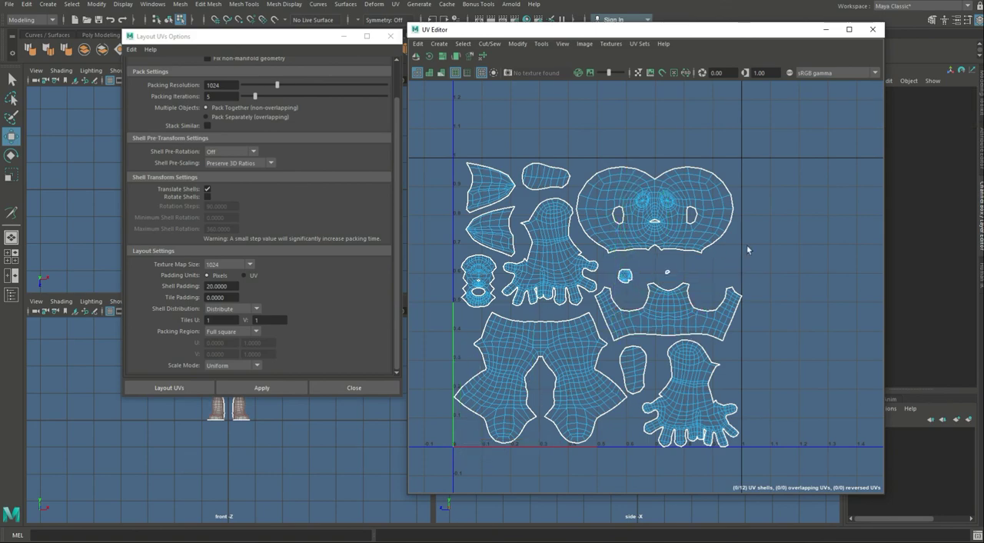